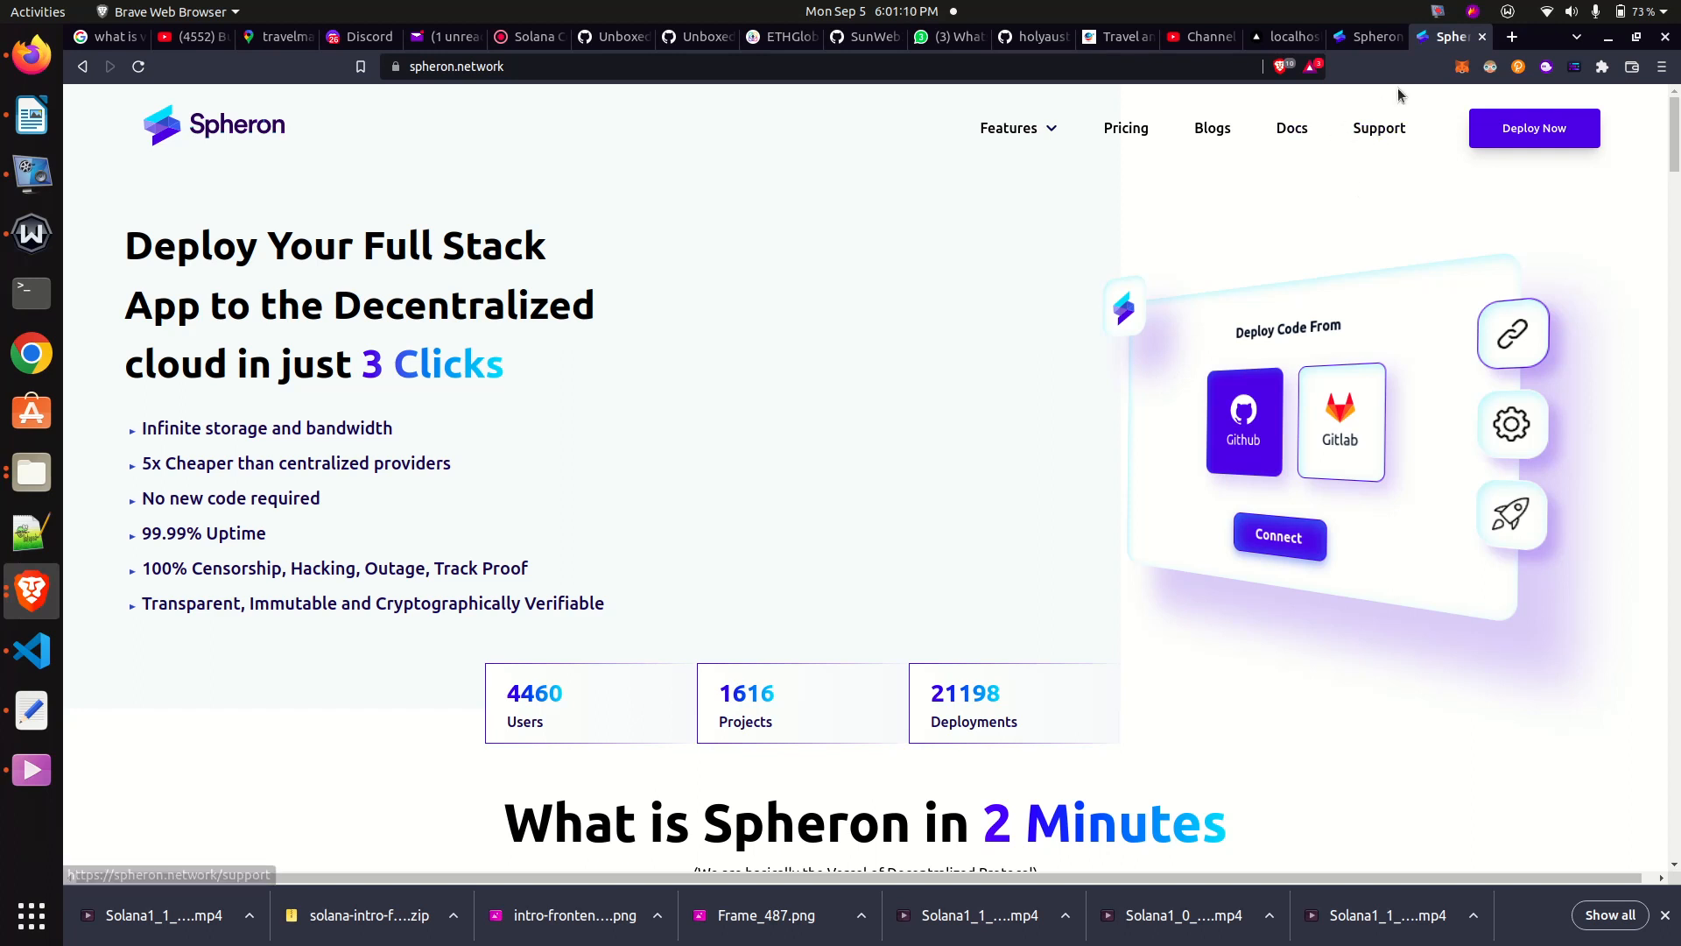
- Review the framework options in Spheron's deploy settings for PensionFi and look at the Solana balance app running on localhost:3001
left_click(1360, 39)
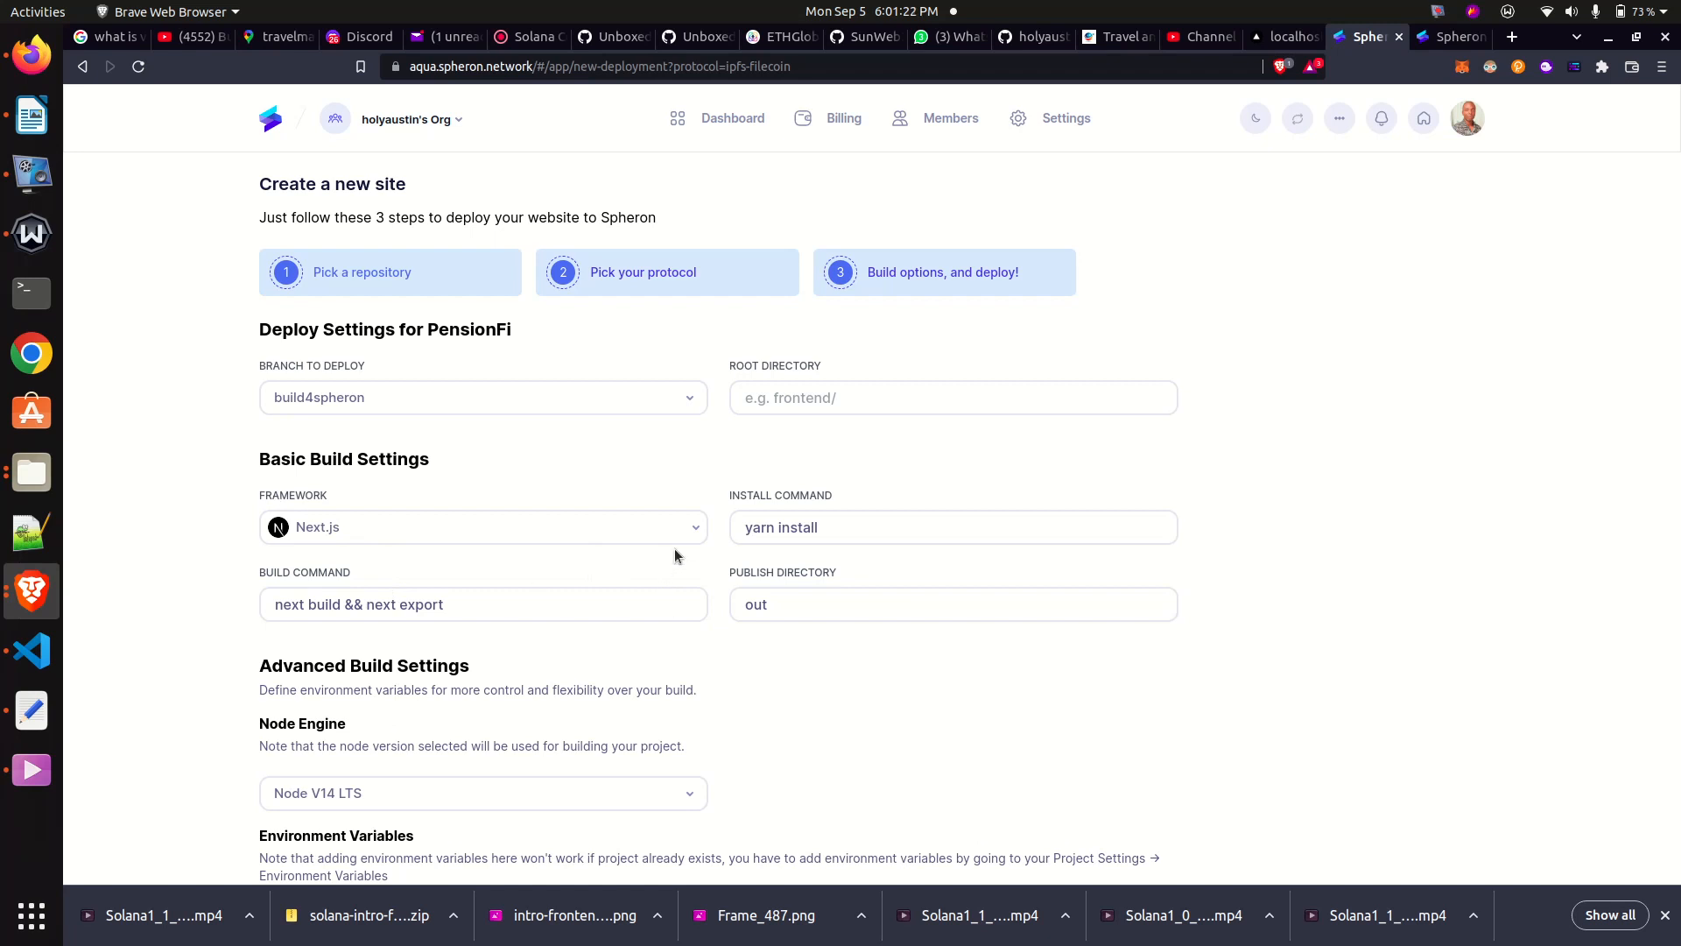
left_click(694, 528)
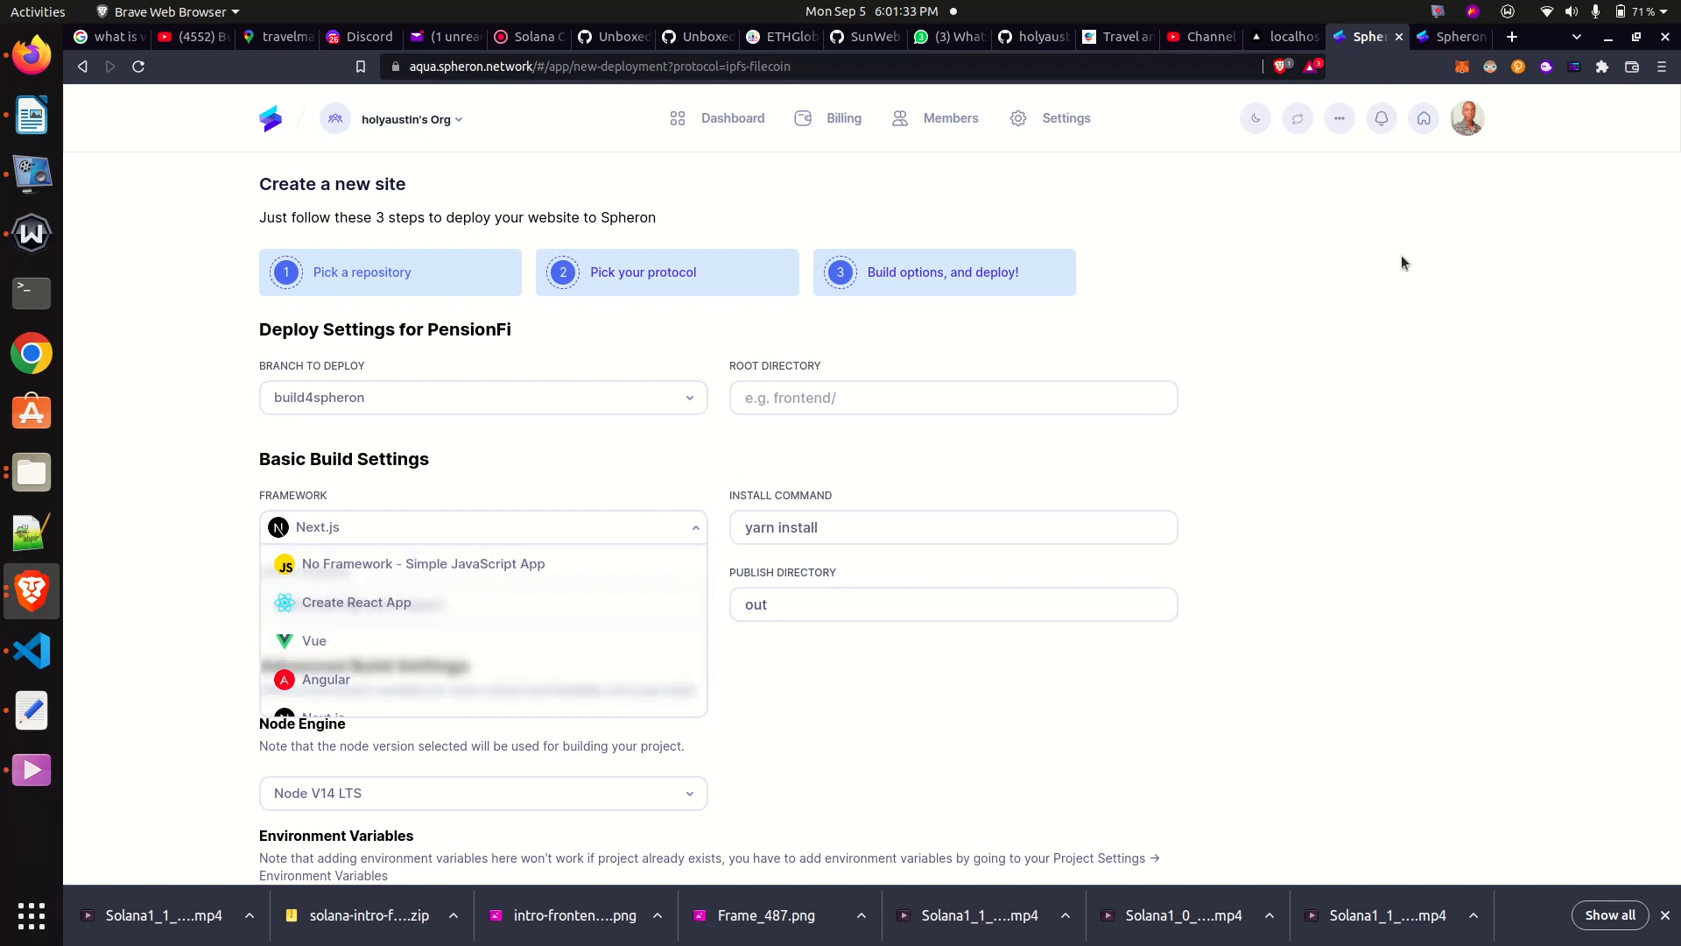
left_click(1280, 39)
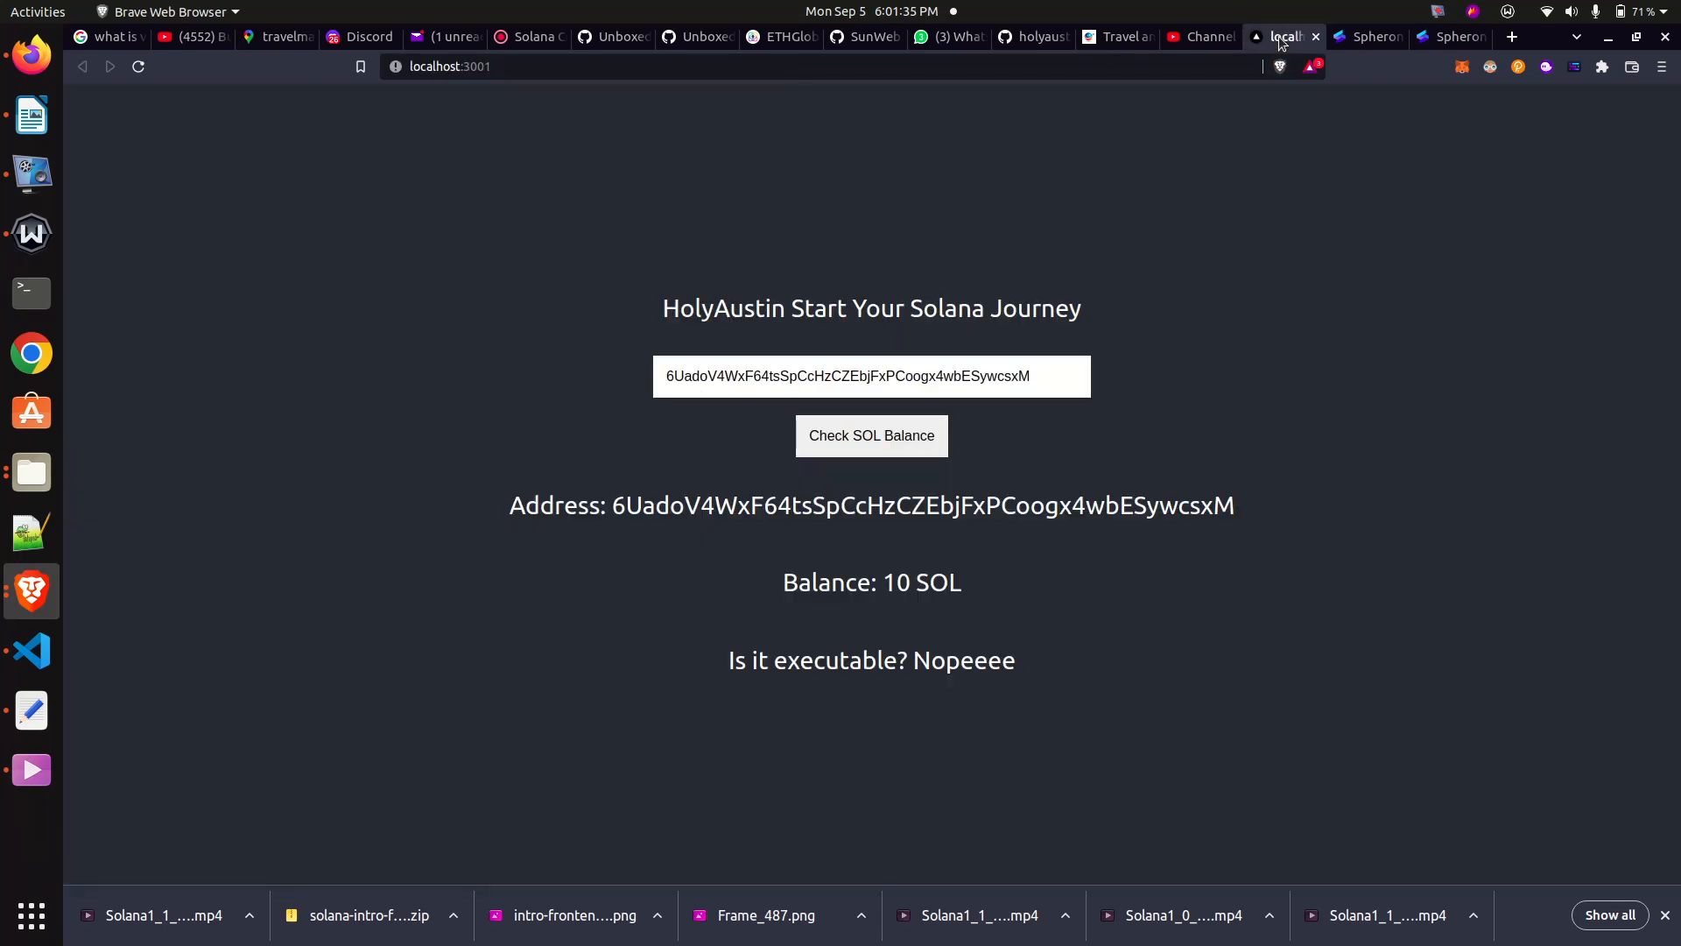
left_click(1363, 39)
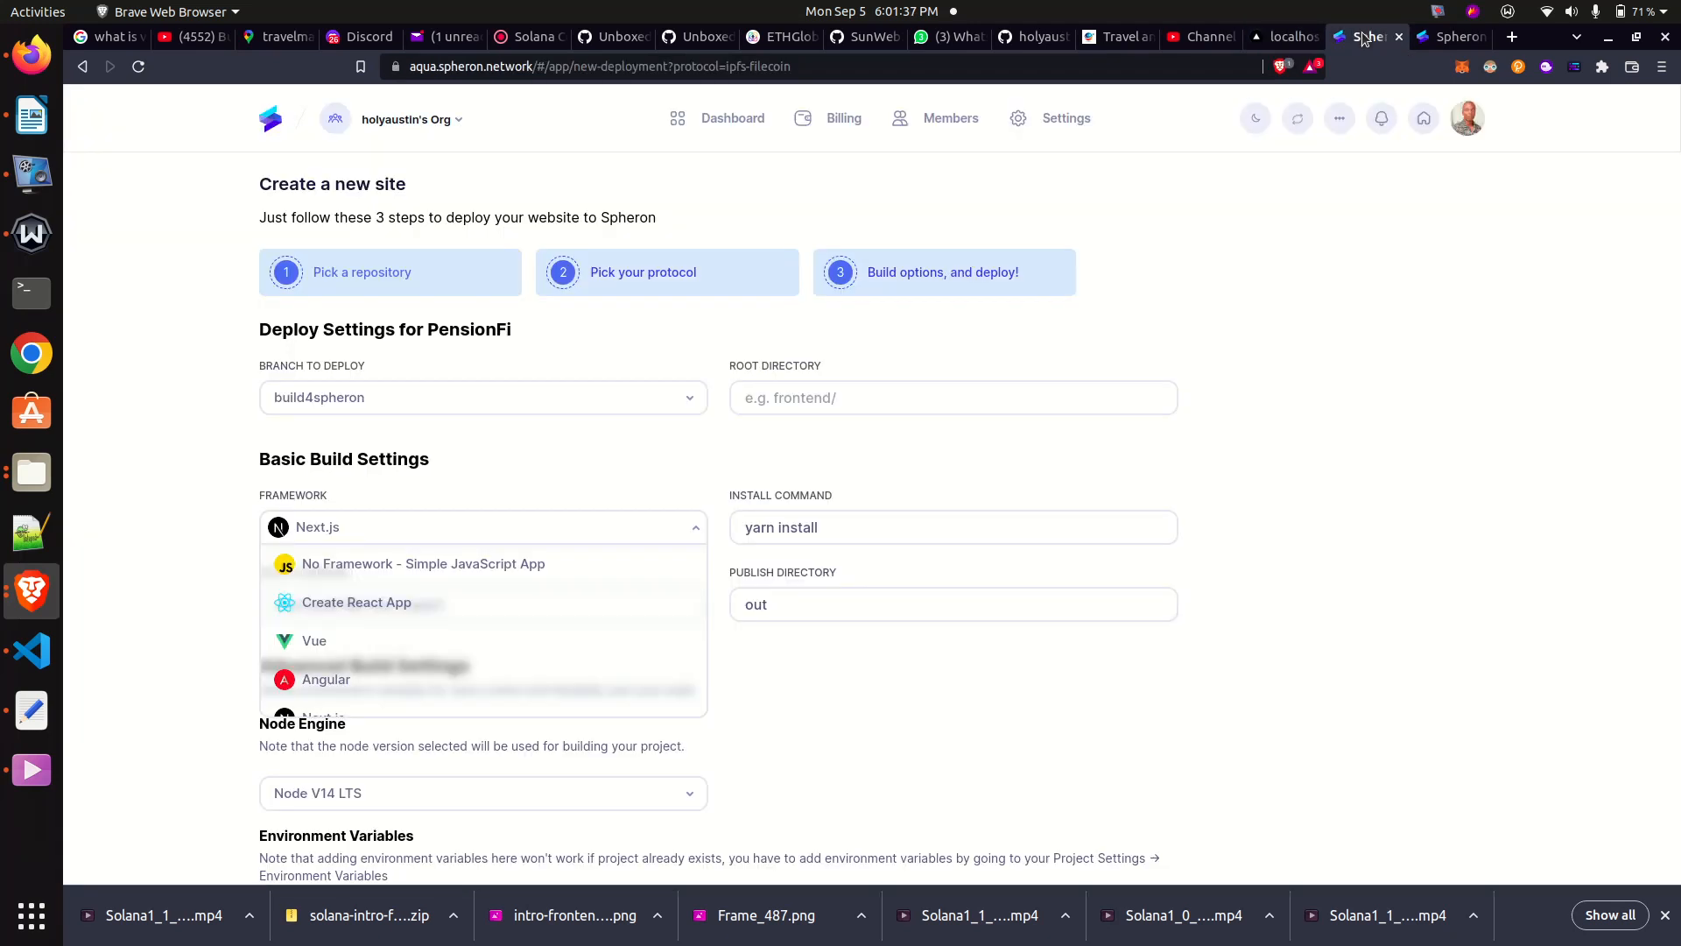
- Open the Vercel dashboard in a new browser tab
left_click(1514, 37)
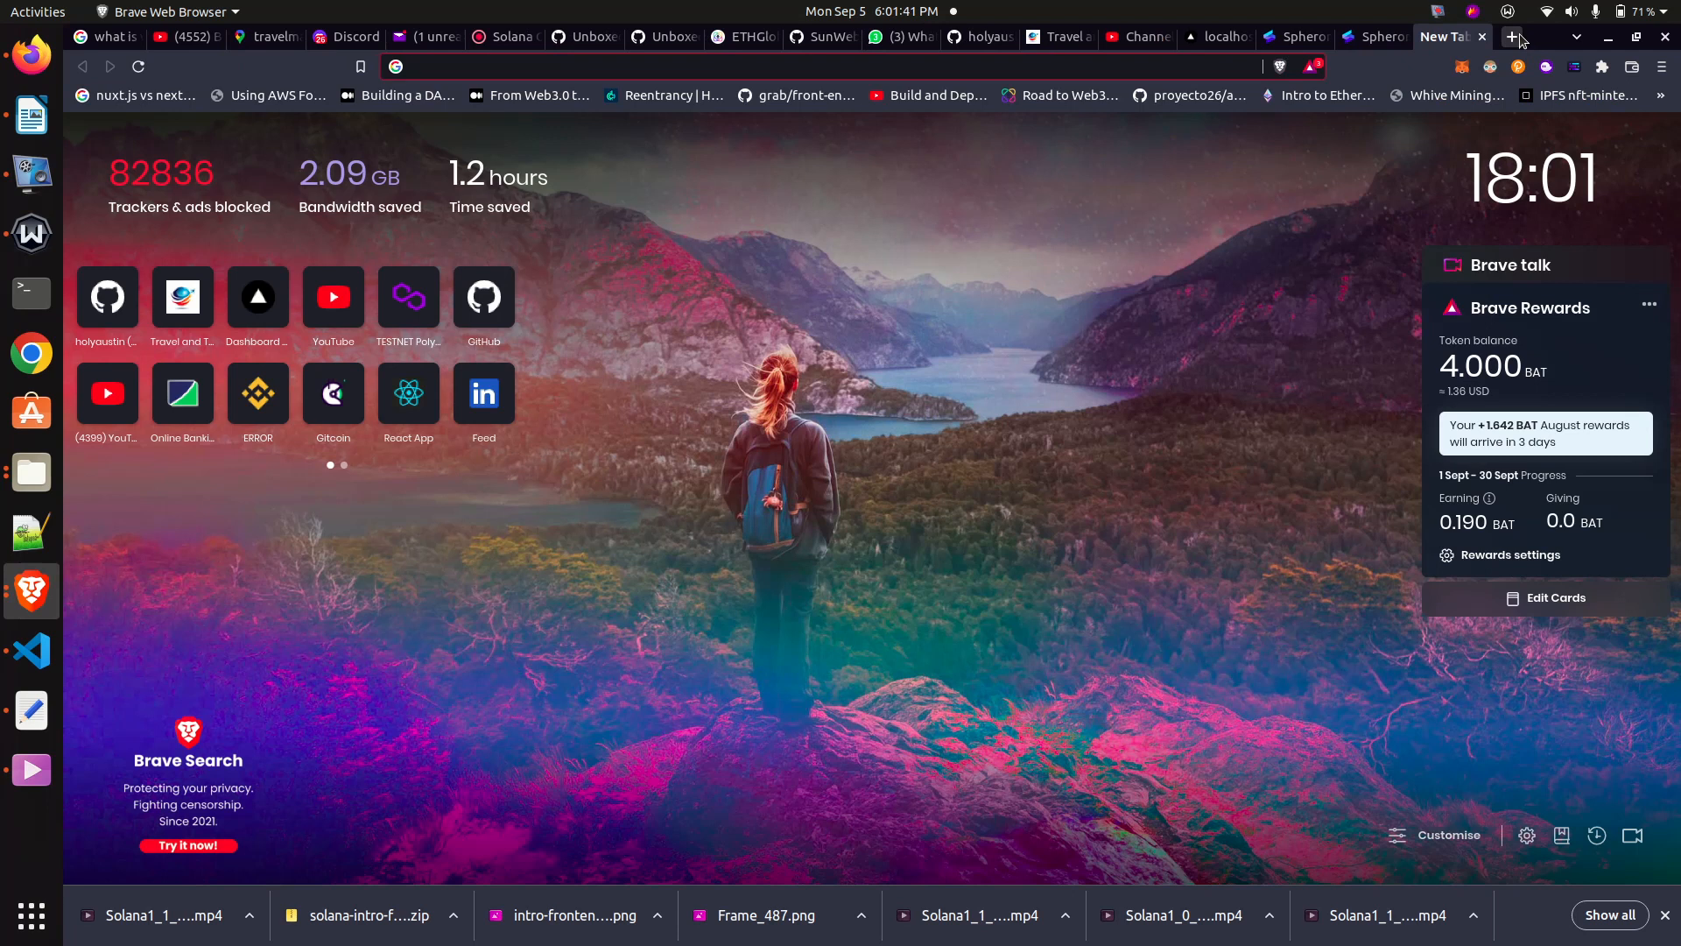
type("vercel.com/dashboard")
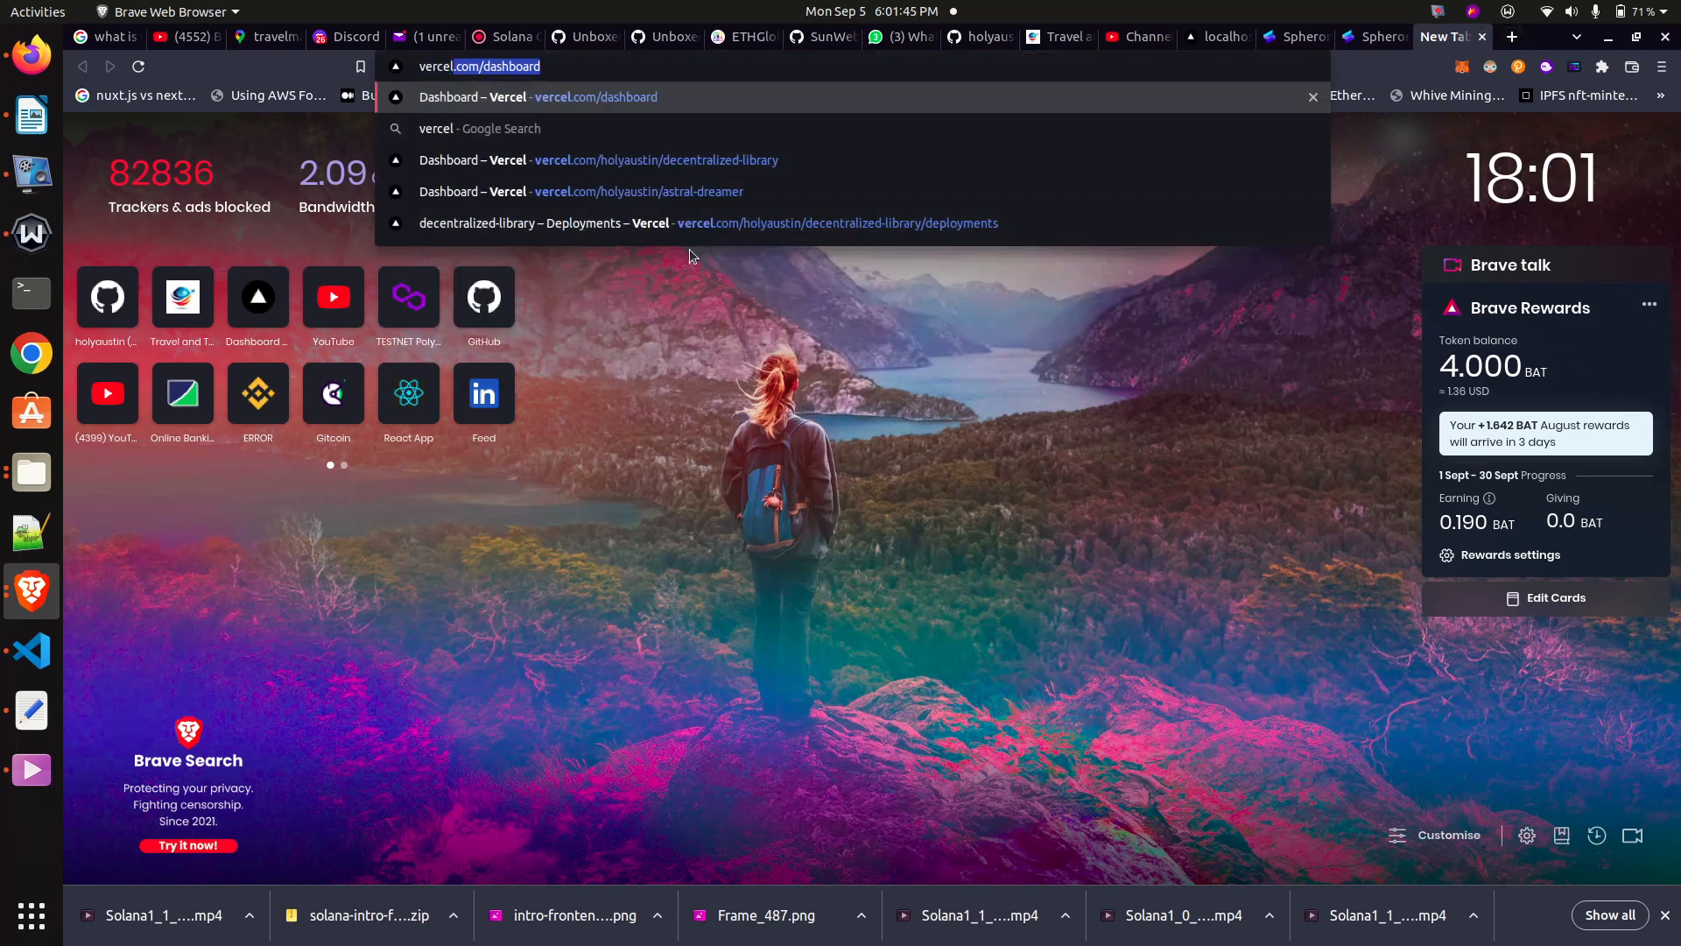
left_click(536, 105)
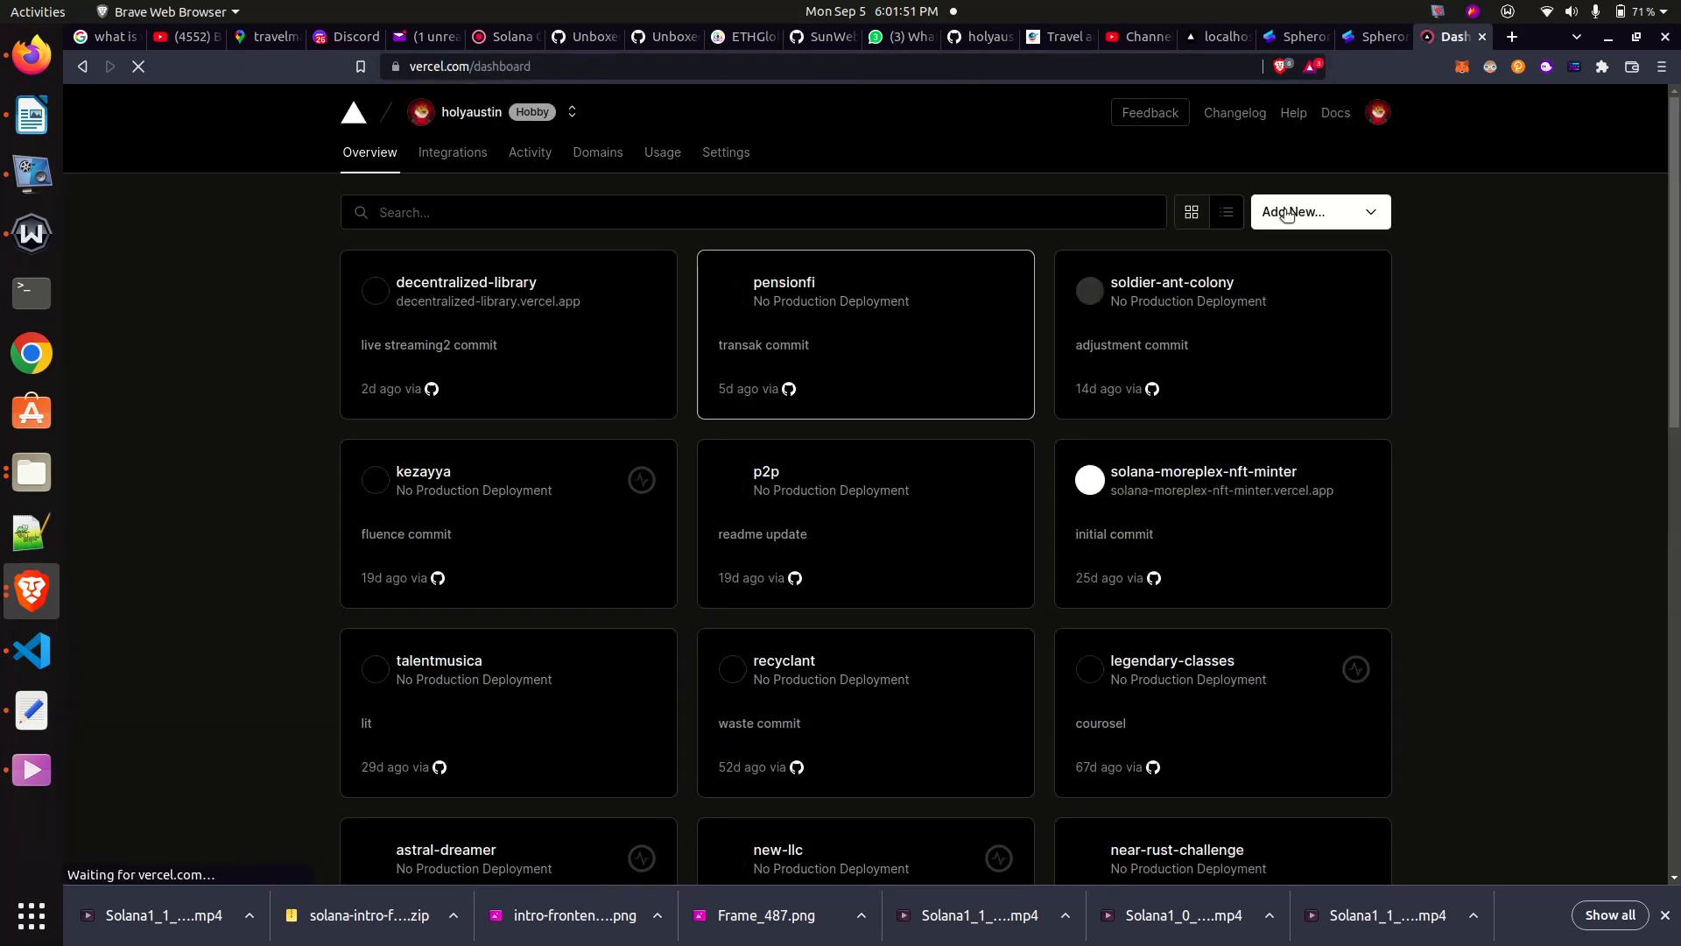
- Start a new Vercel project by importing the DecentralizedLibrary Git repository
left_click(1313, 214)
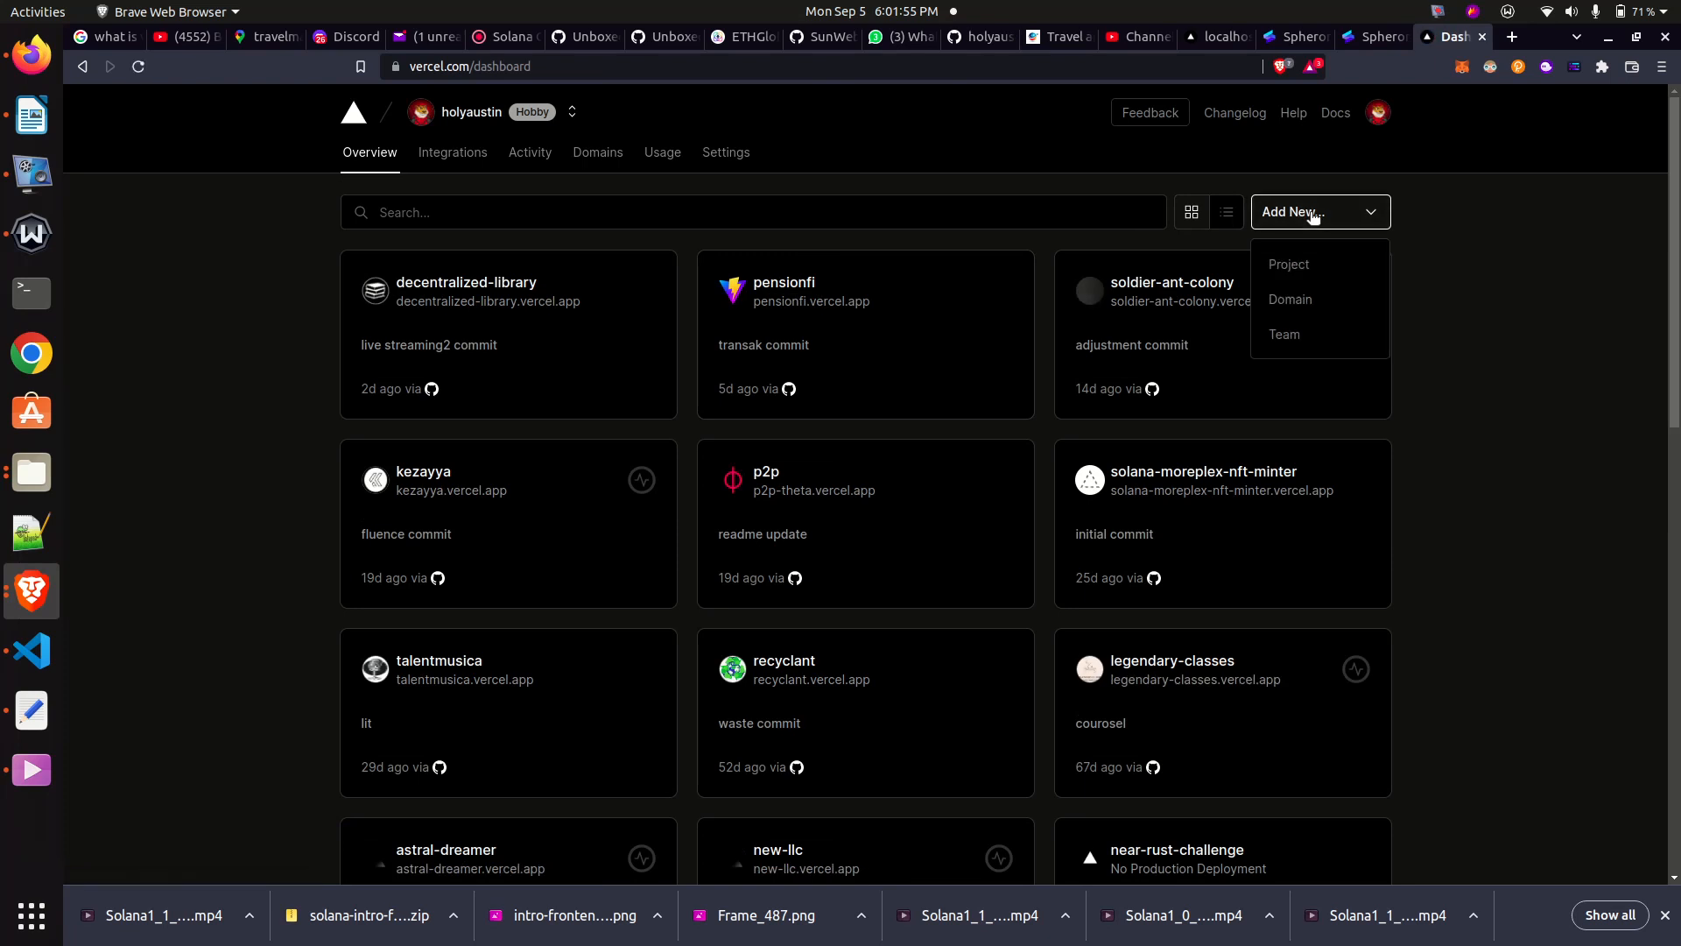
left_click(1291, 210)
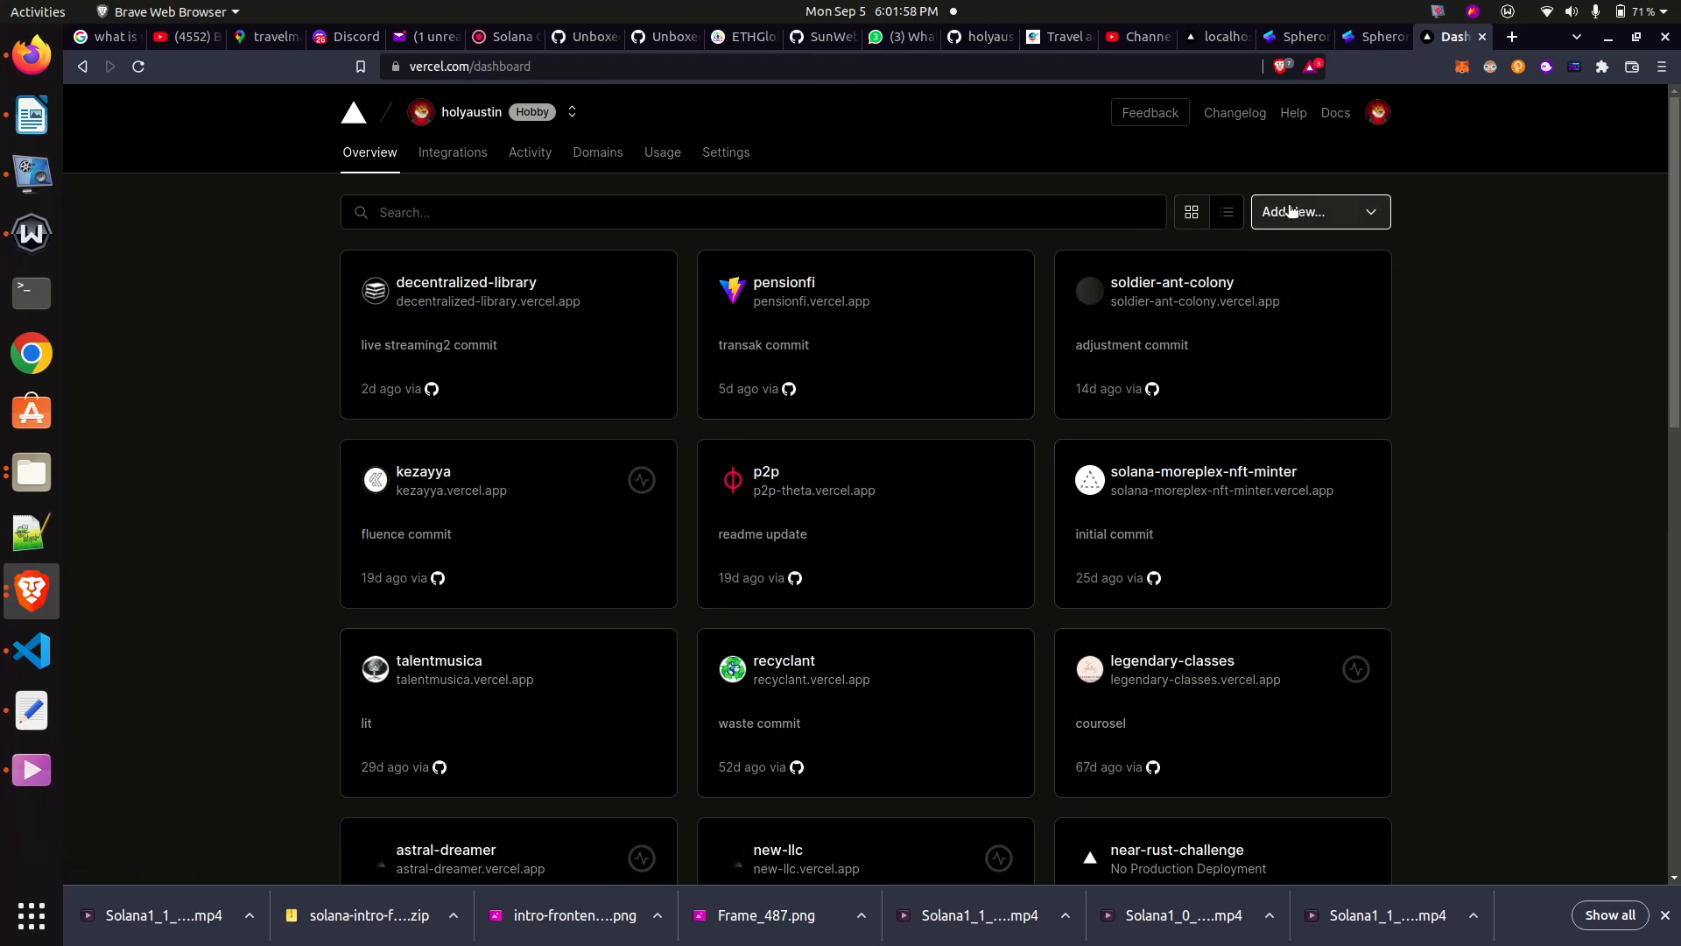
left_click(1291, 210)
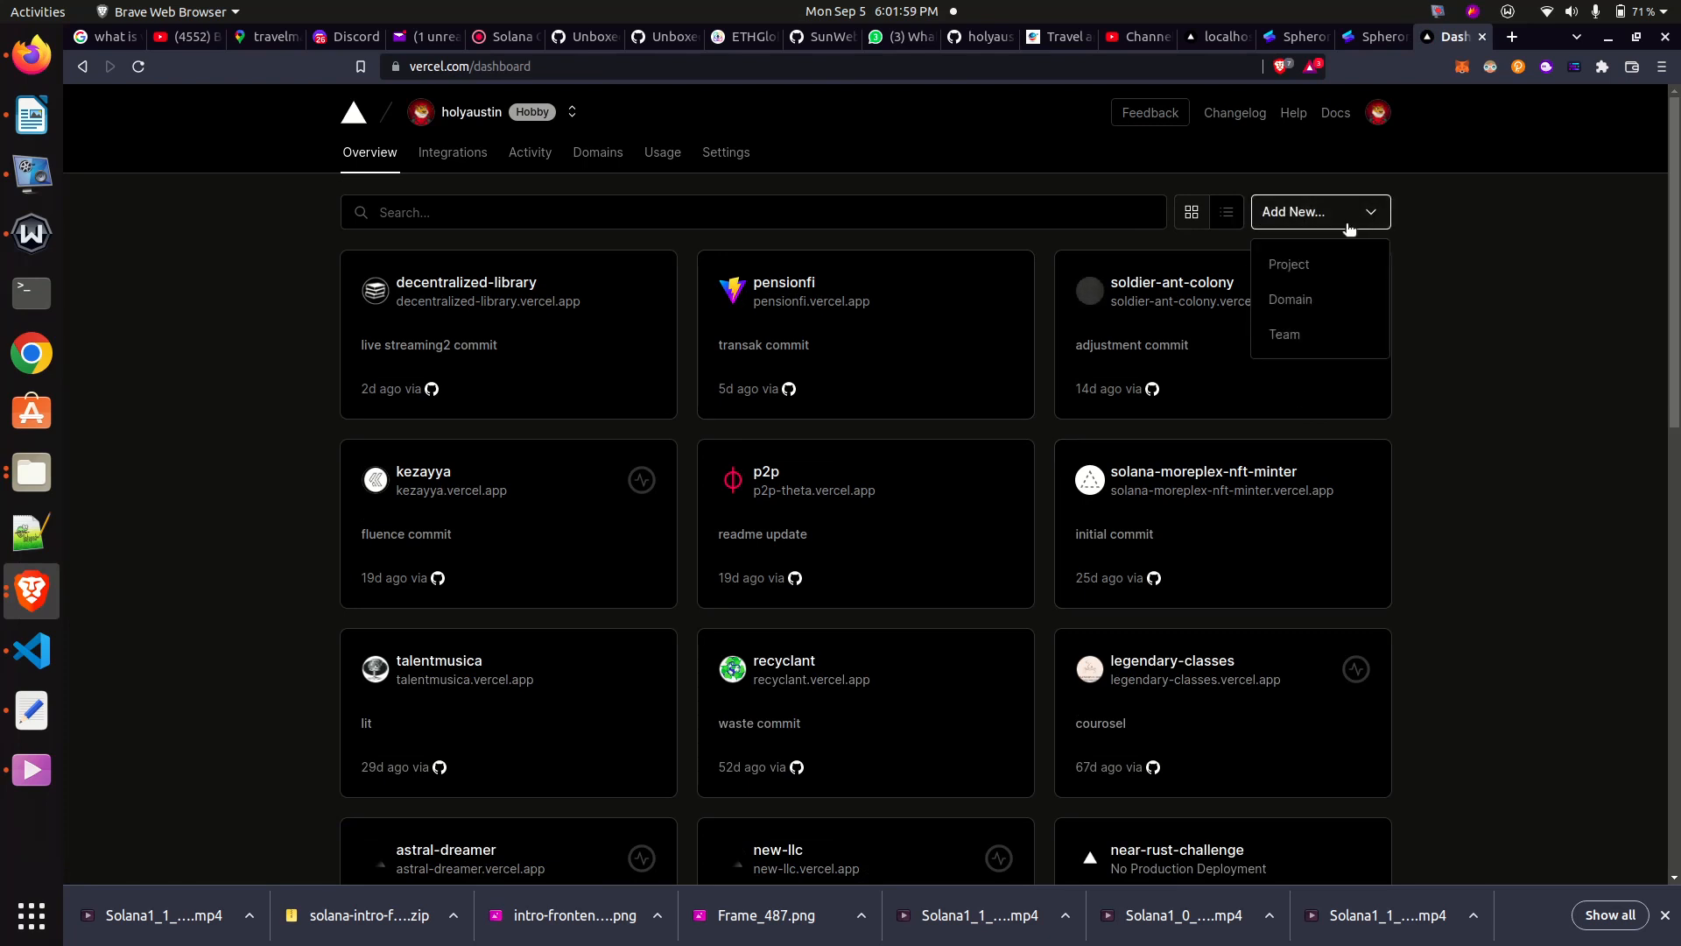
left_click(1293, 260)
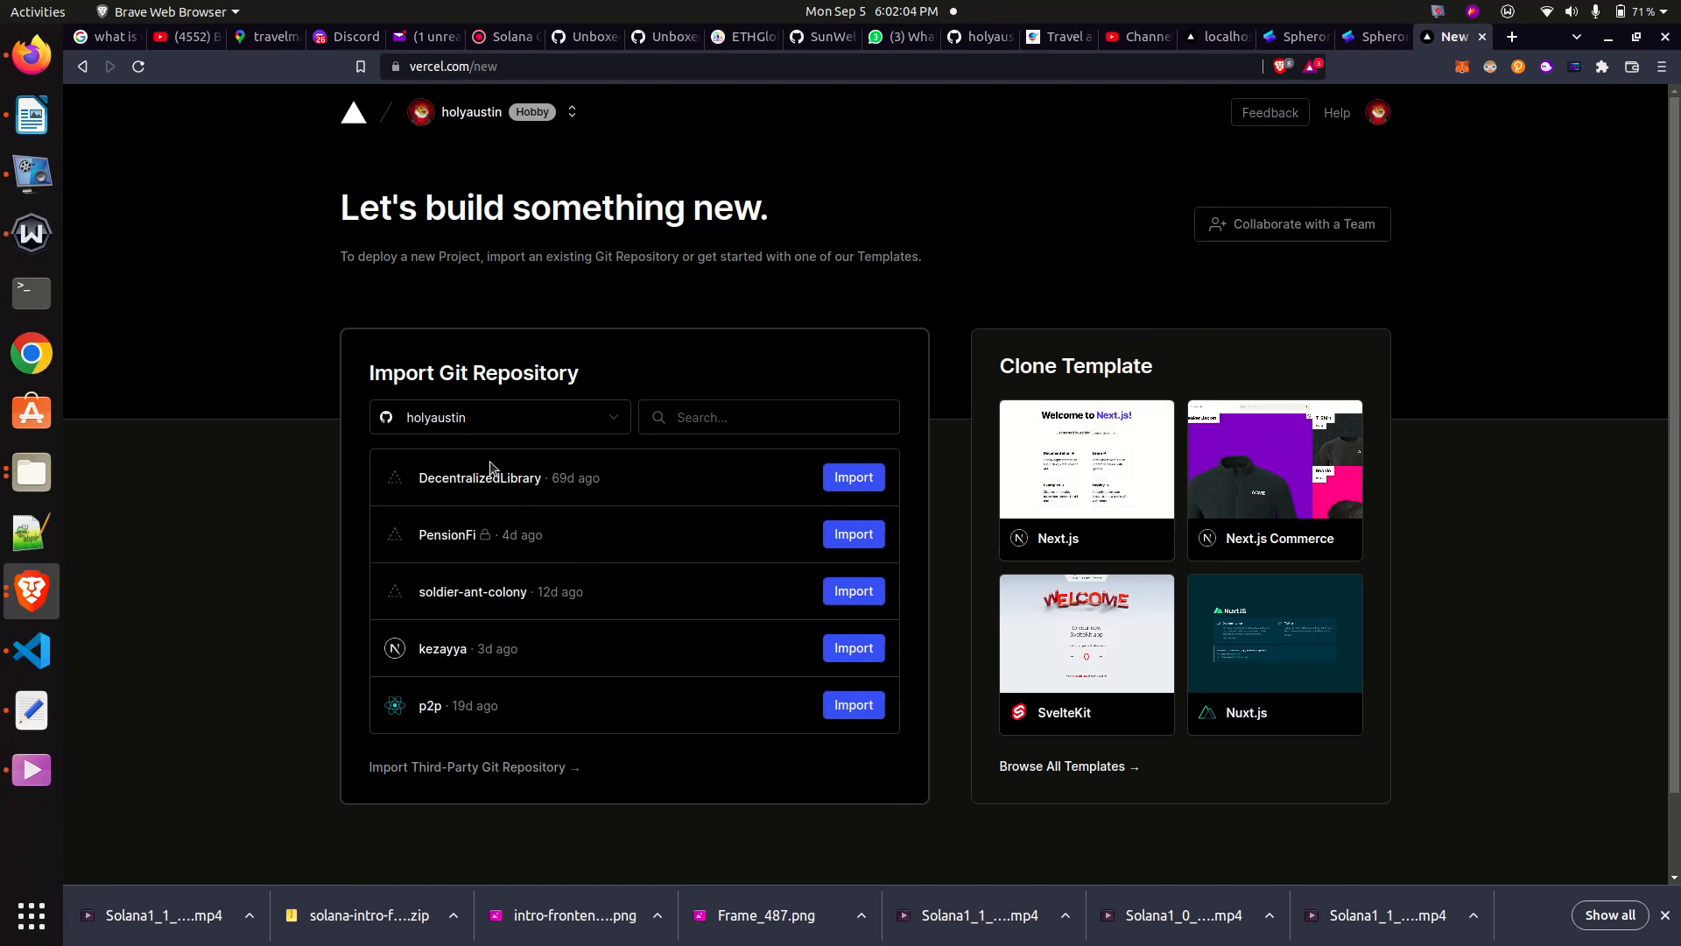
left_click(848, 480)
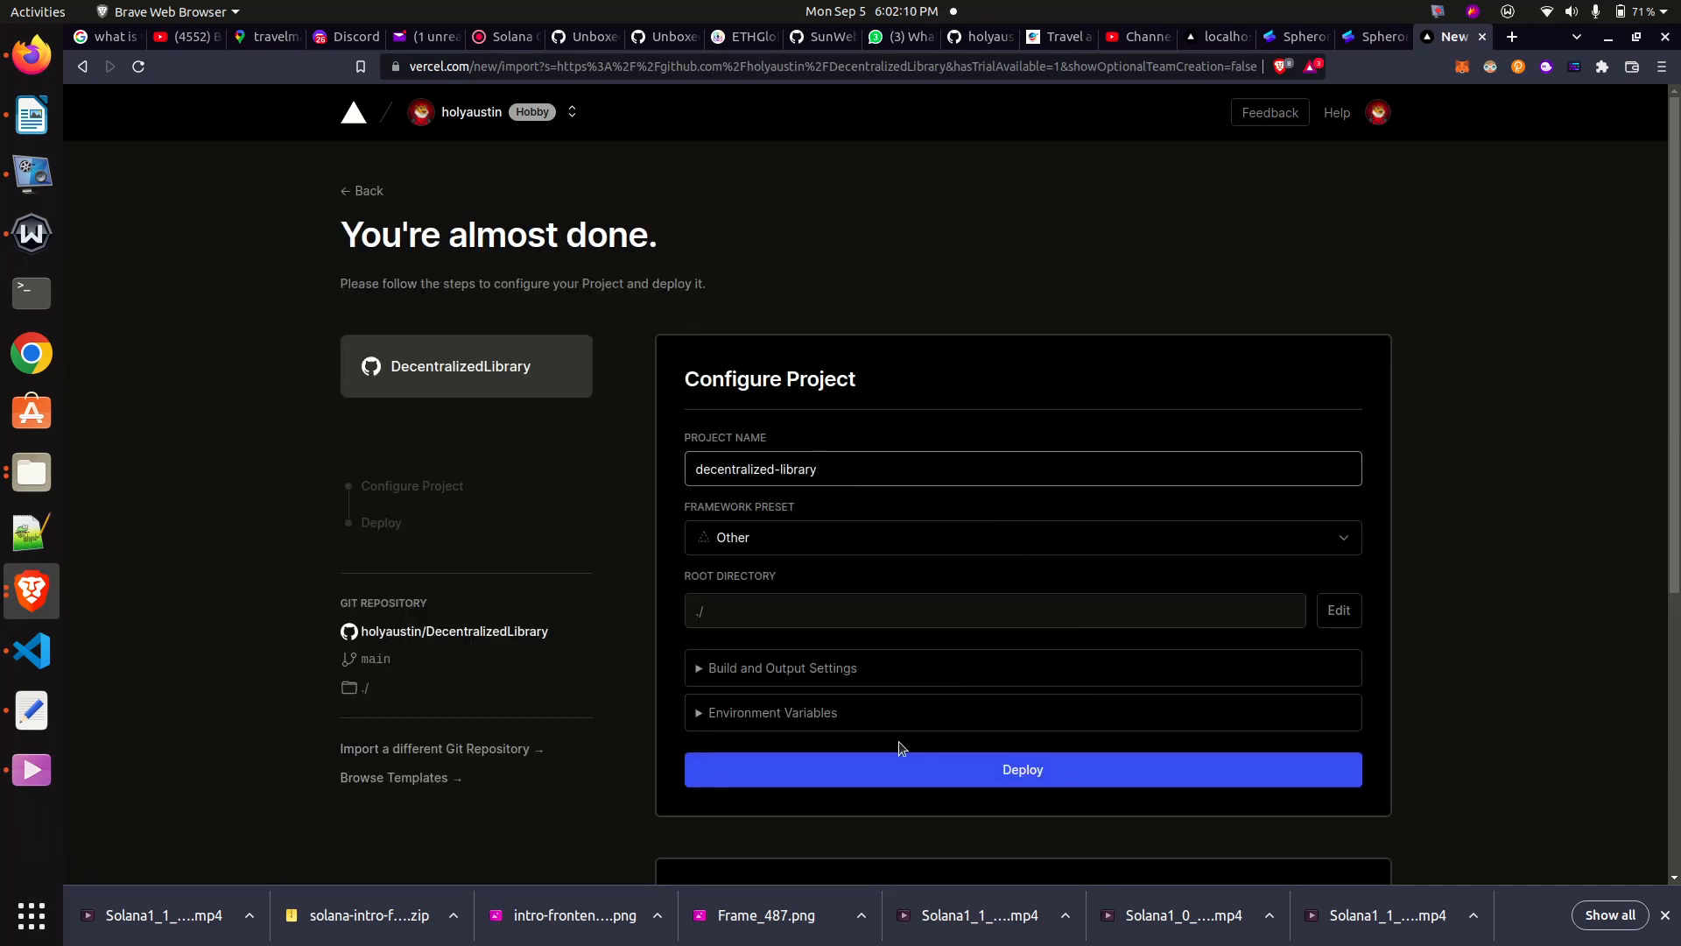
- Examine the full range of framework presets offered for the decentralized-library project, without changing the selection
left_click(1356, 545)
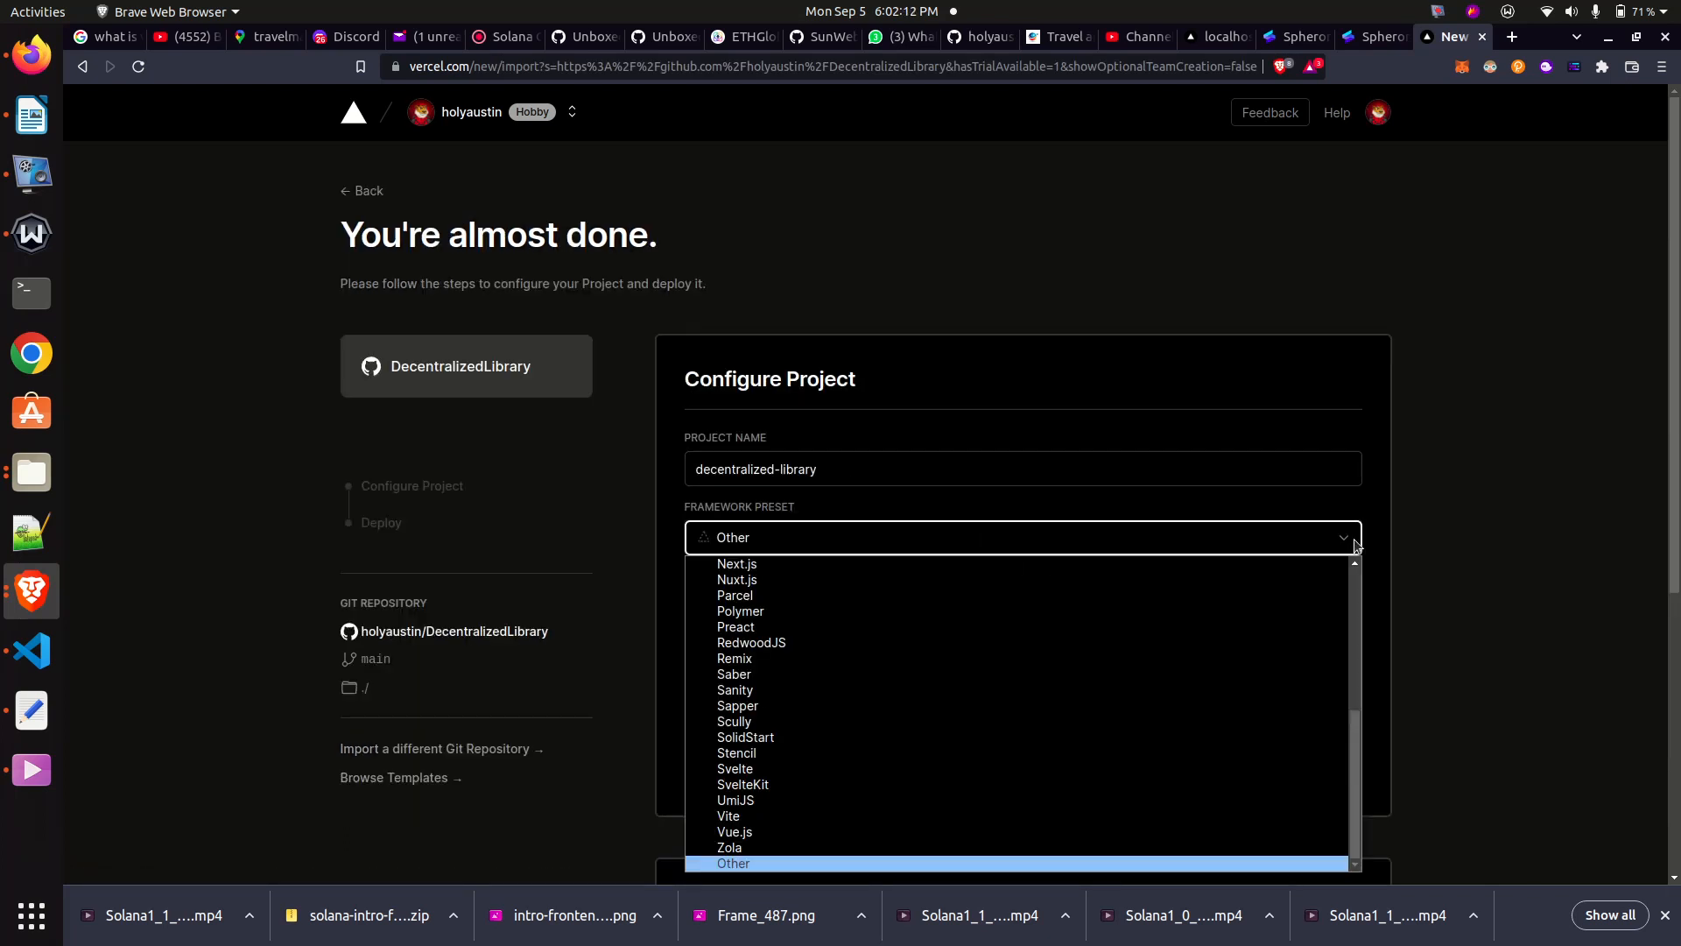
left_click(1357, 620)
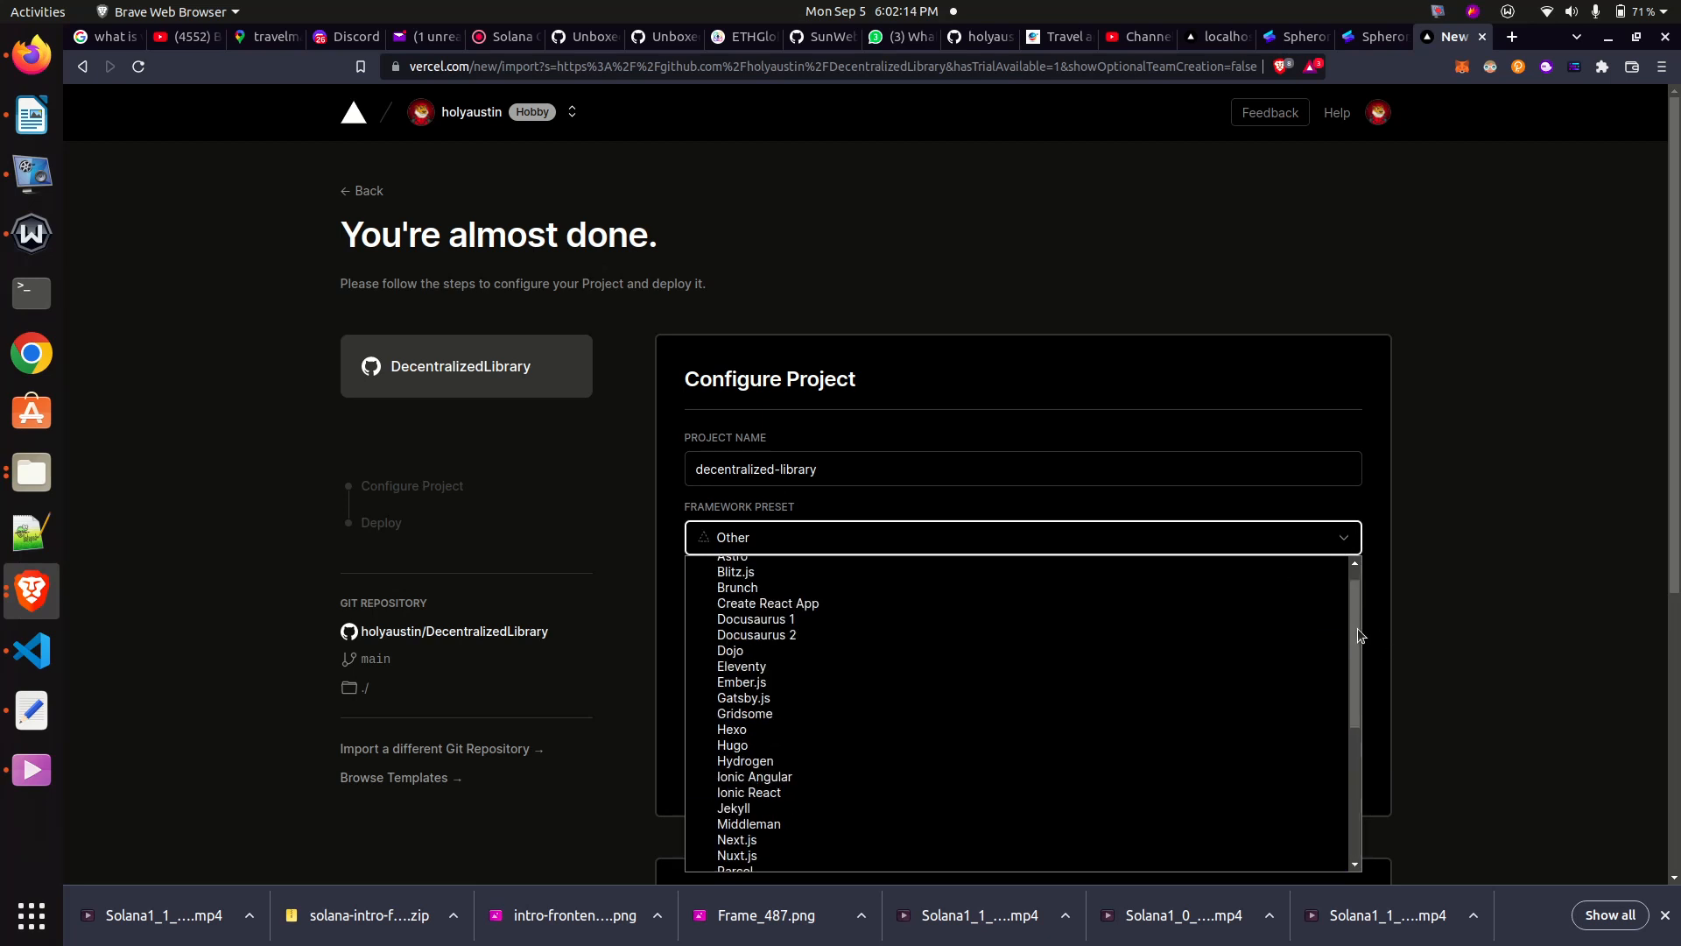
left_click_drag(1352, 676, 1337, 833)
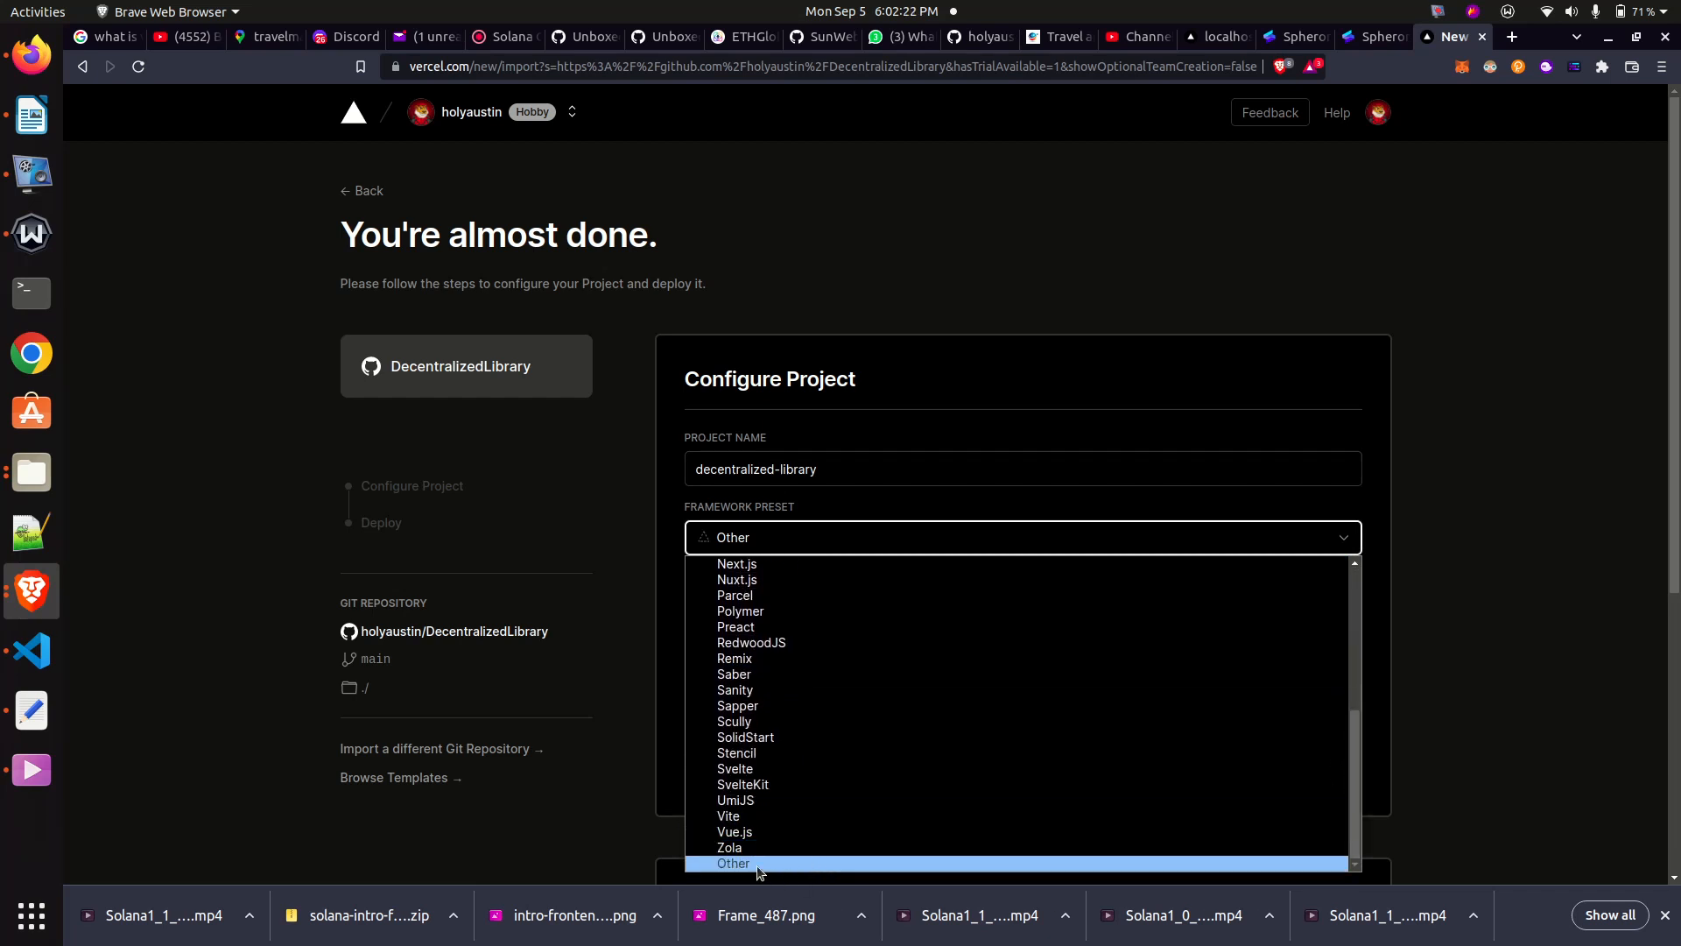
left_click_drag(1352, 751, 1362, 553)
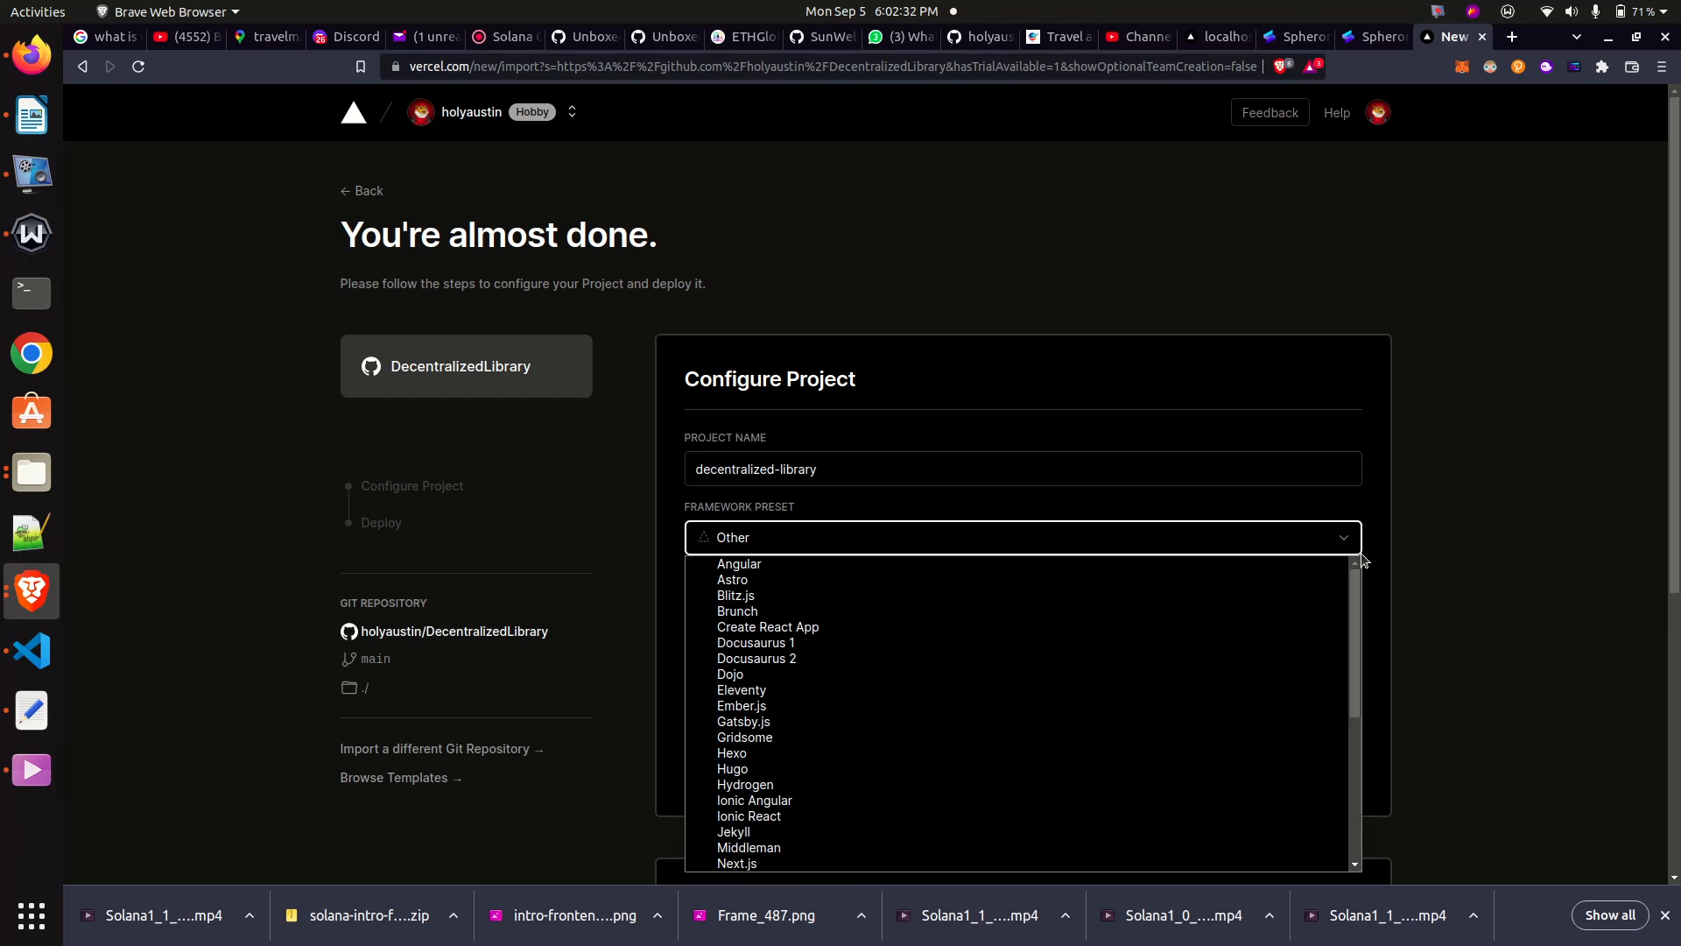
mouse_move(1354, 605)
left_mouse_down()
mouse_move(1348, 781)
mouse_move(1371, 588)
left_mouse_up()
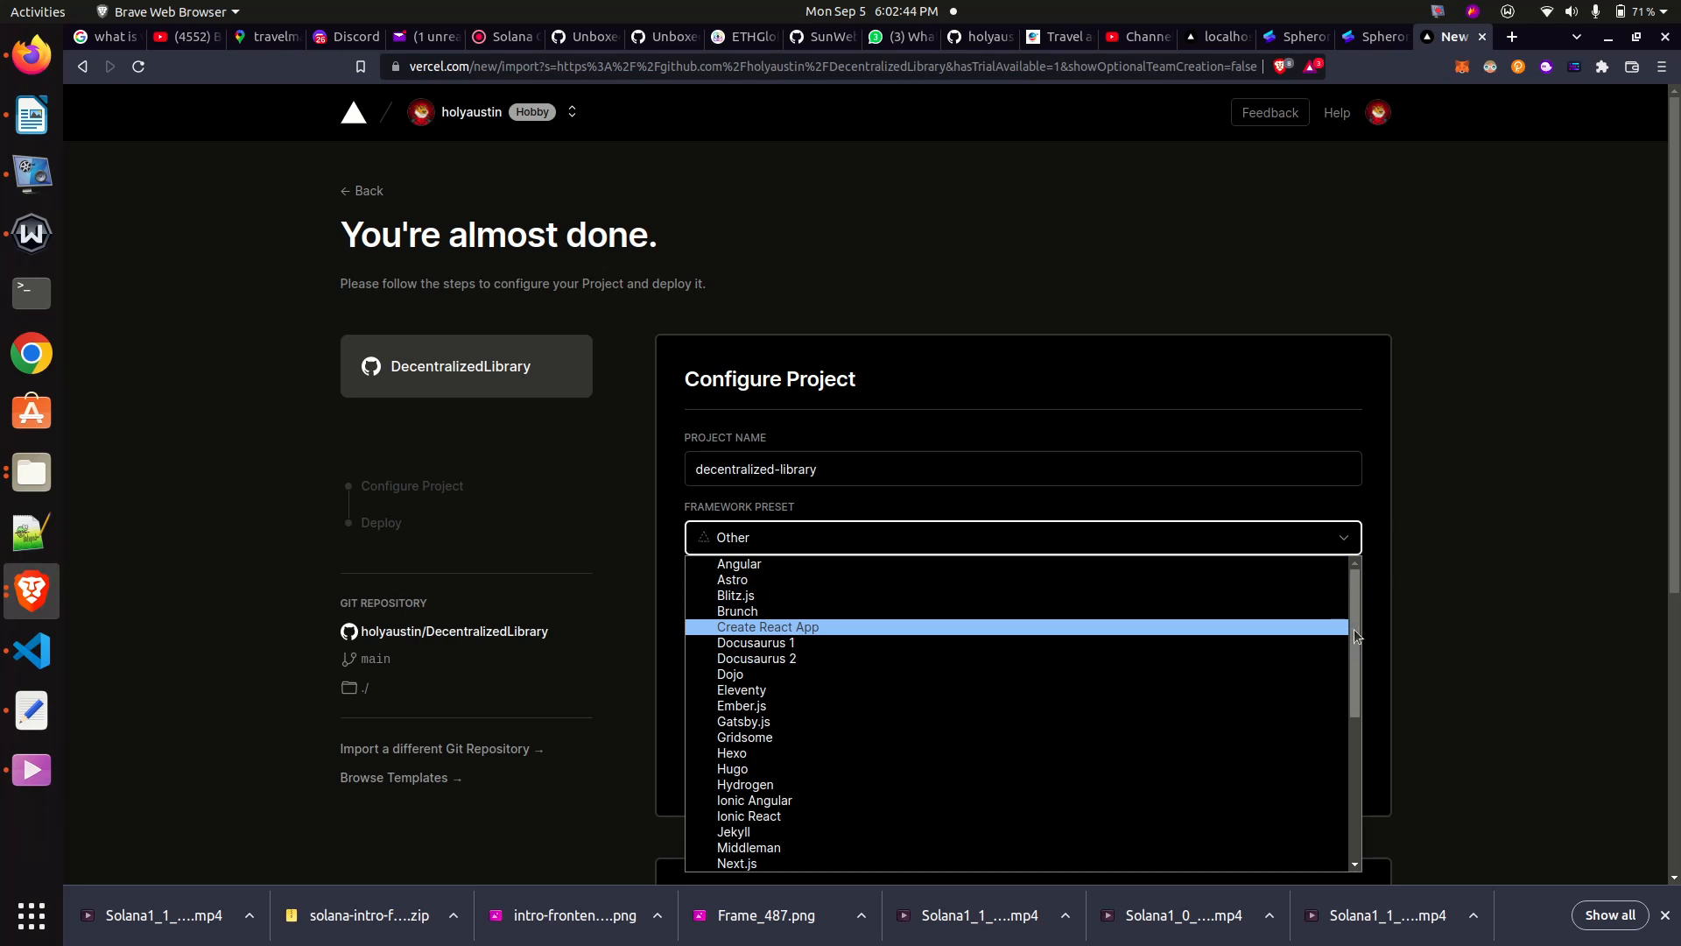
left_click_drag(1354, 628, 1354, 778)
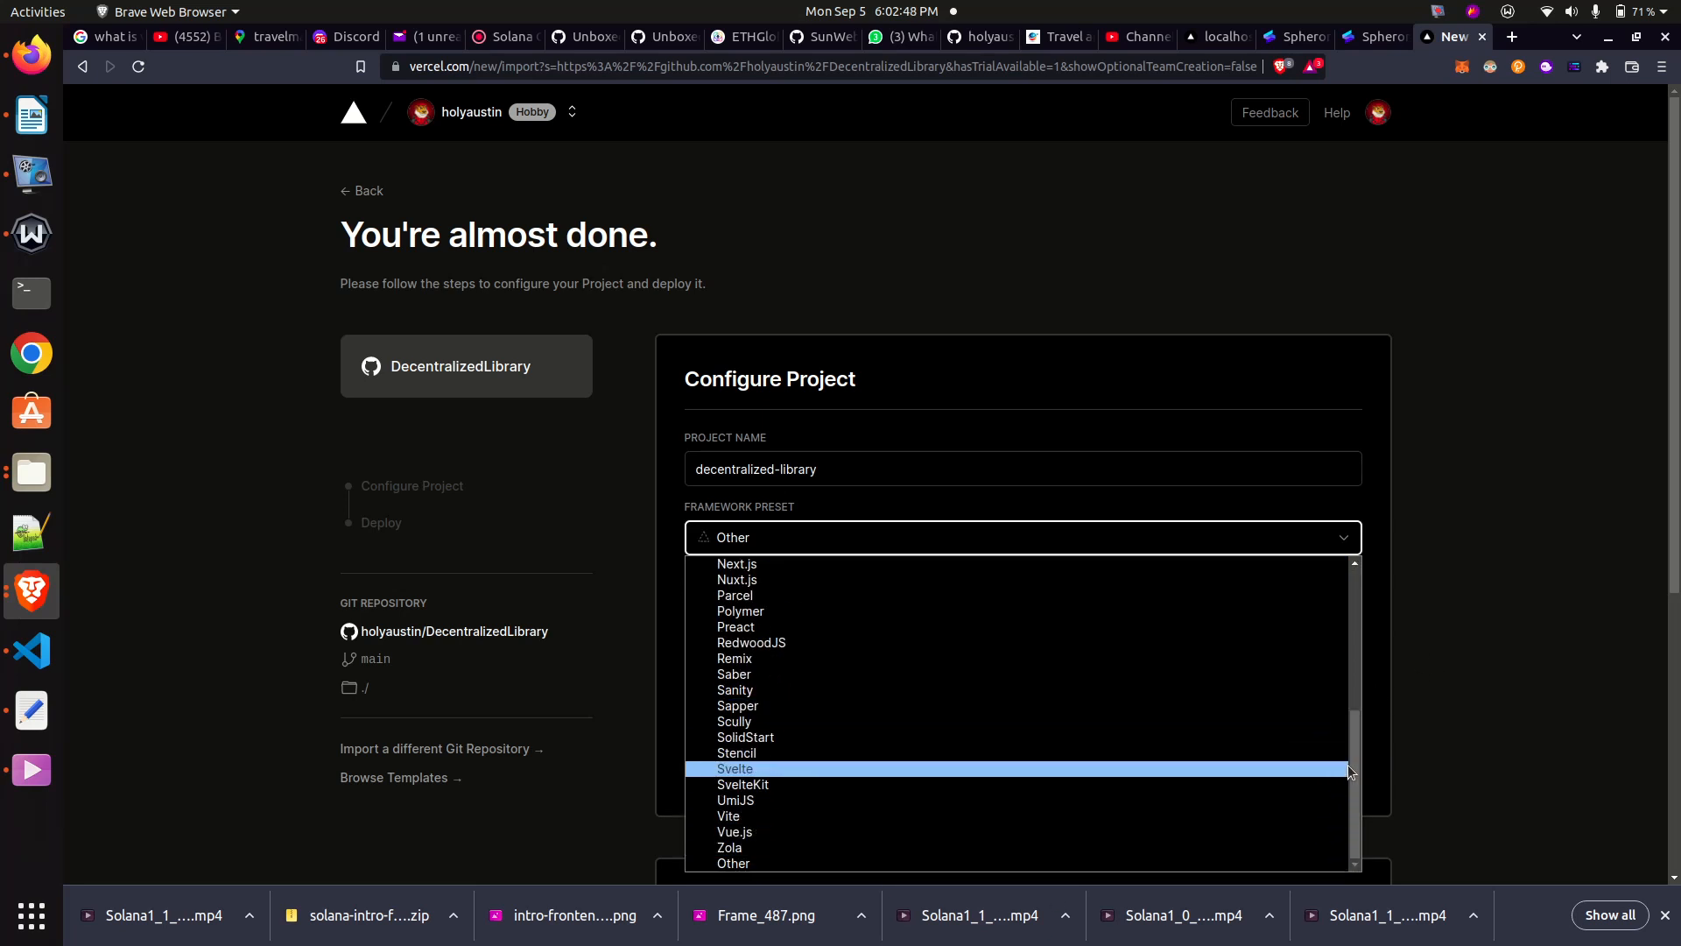
left_click(1492, 481)
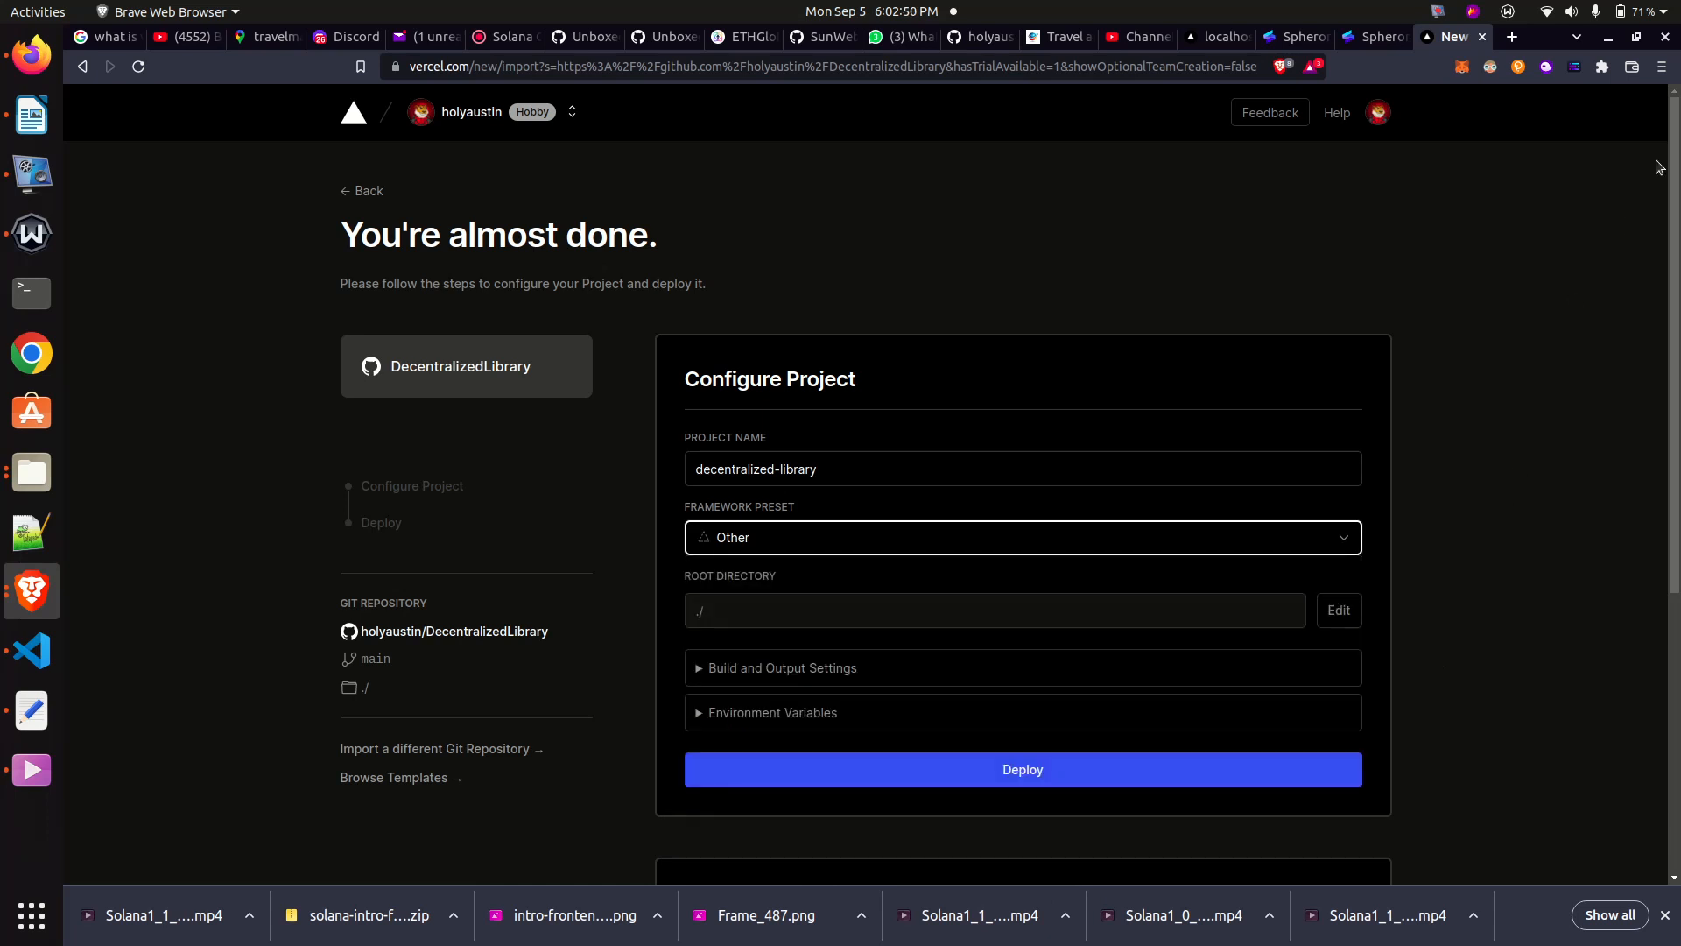
- Revisit the Spheron homepage, and switch to Visual Studio Code to review the DLib2 client's vite.config.js
left_click(1372, 42)
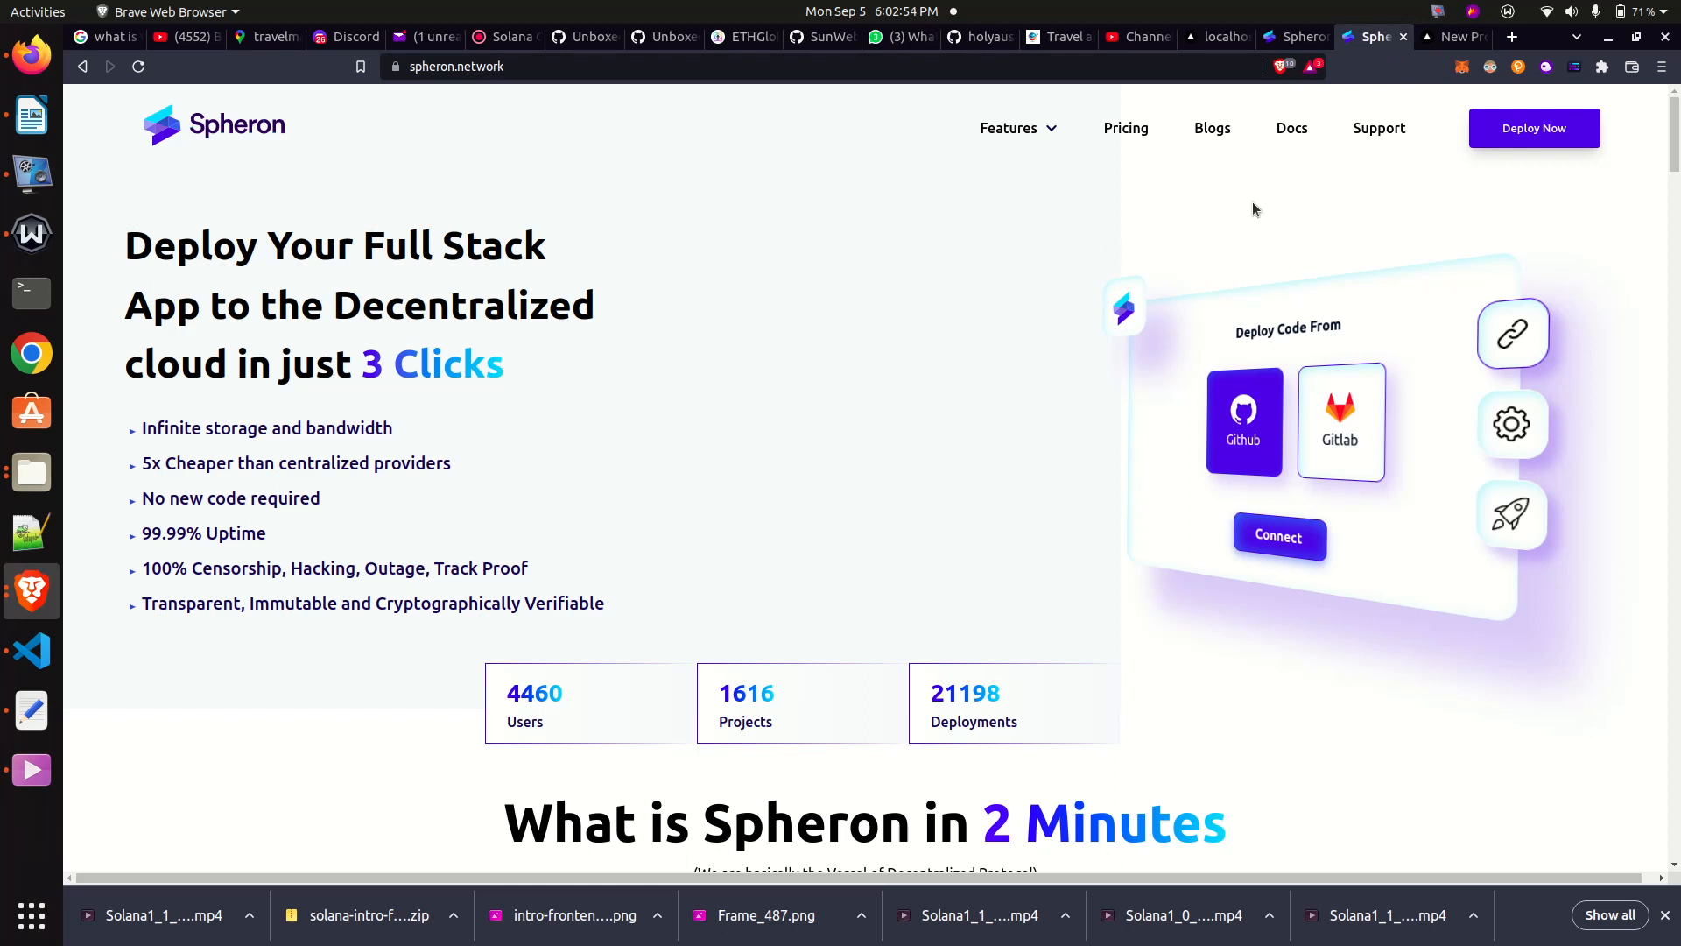
left_click(31, 653)
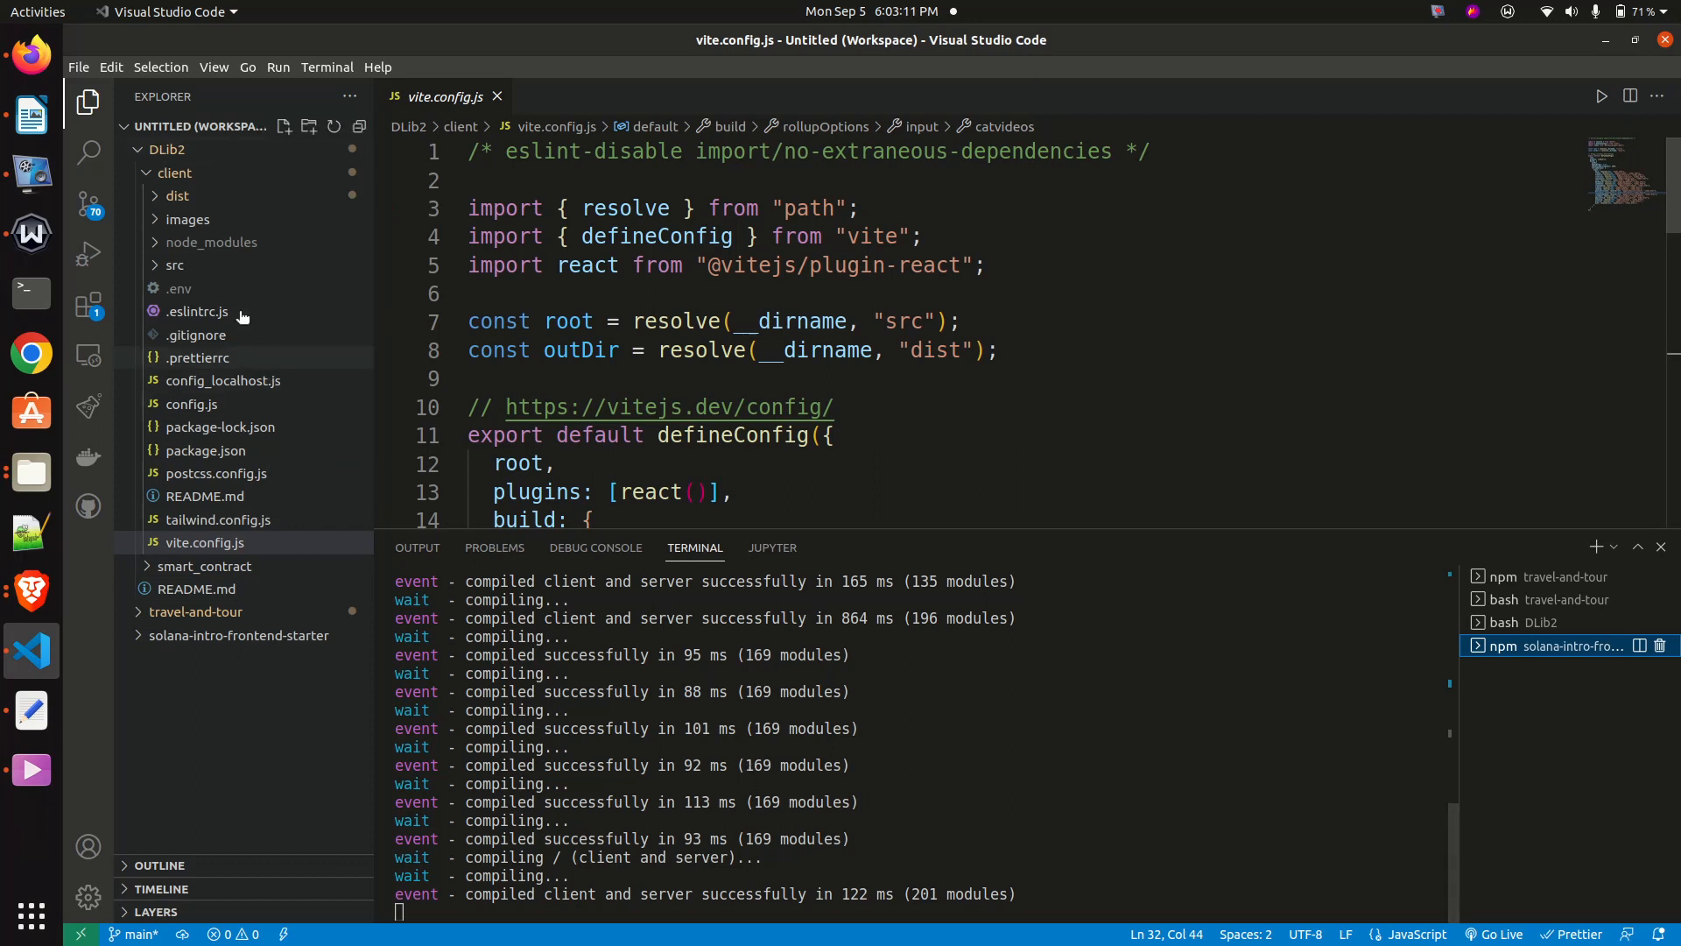
right_click(166, 152)
key("Escape")
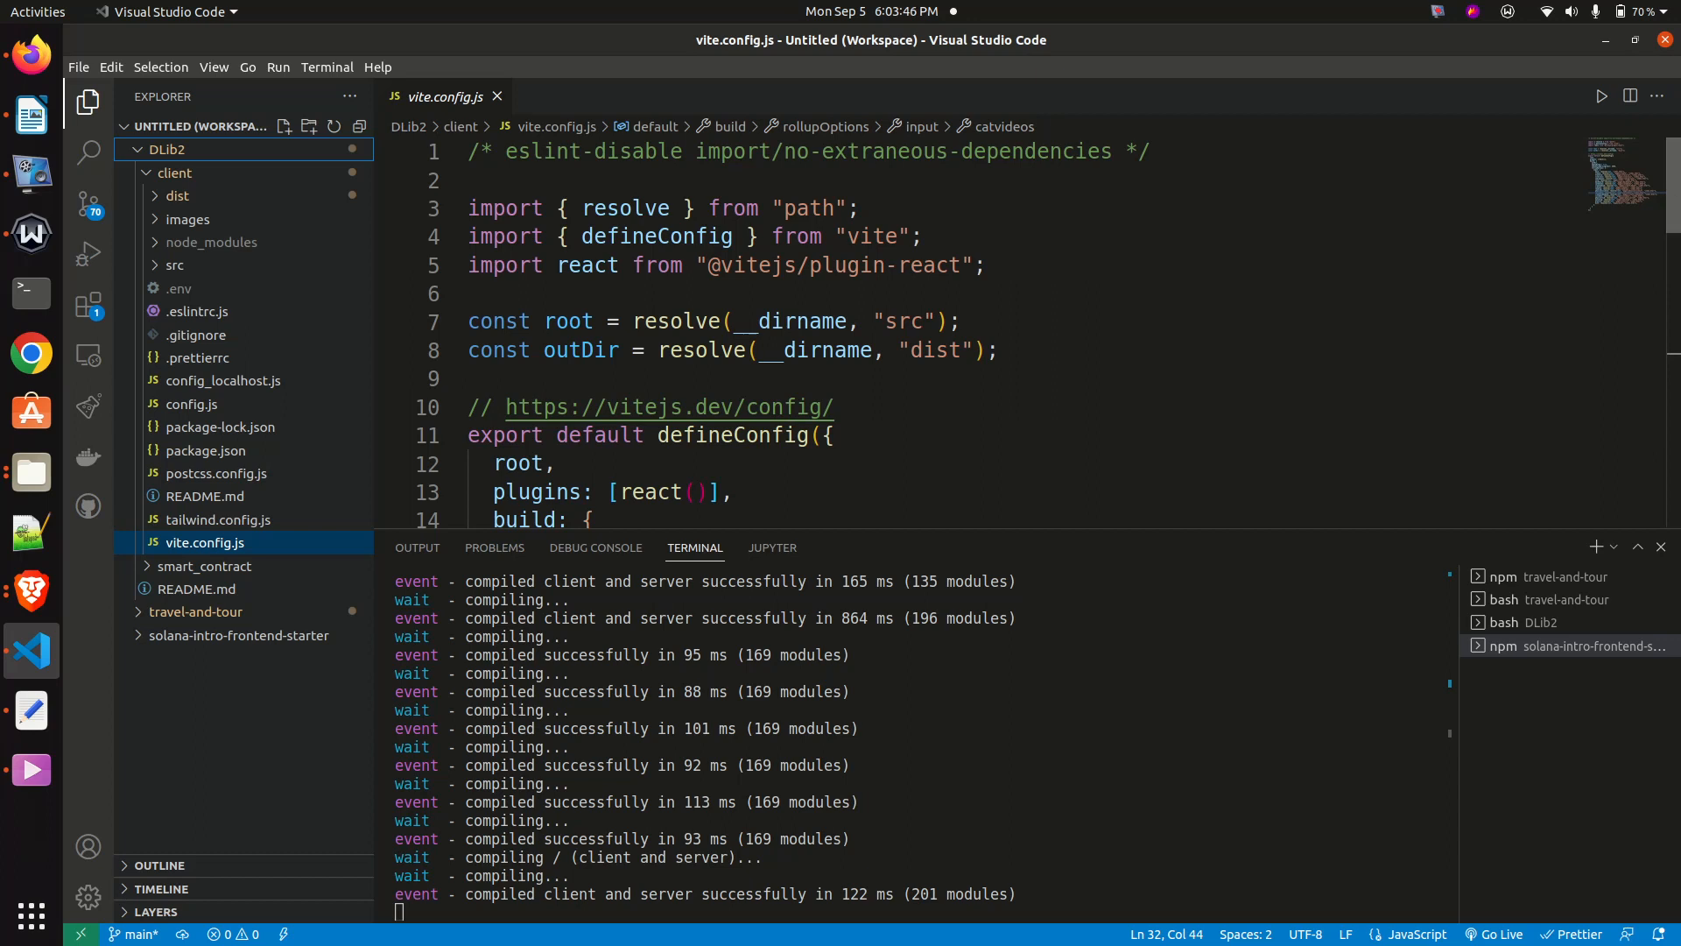
scroll(516, 490, "down", 4)
scroll(516, 490, "up", 4)
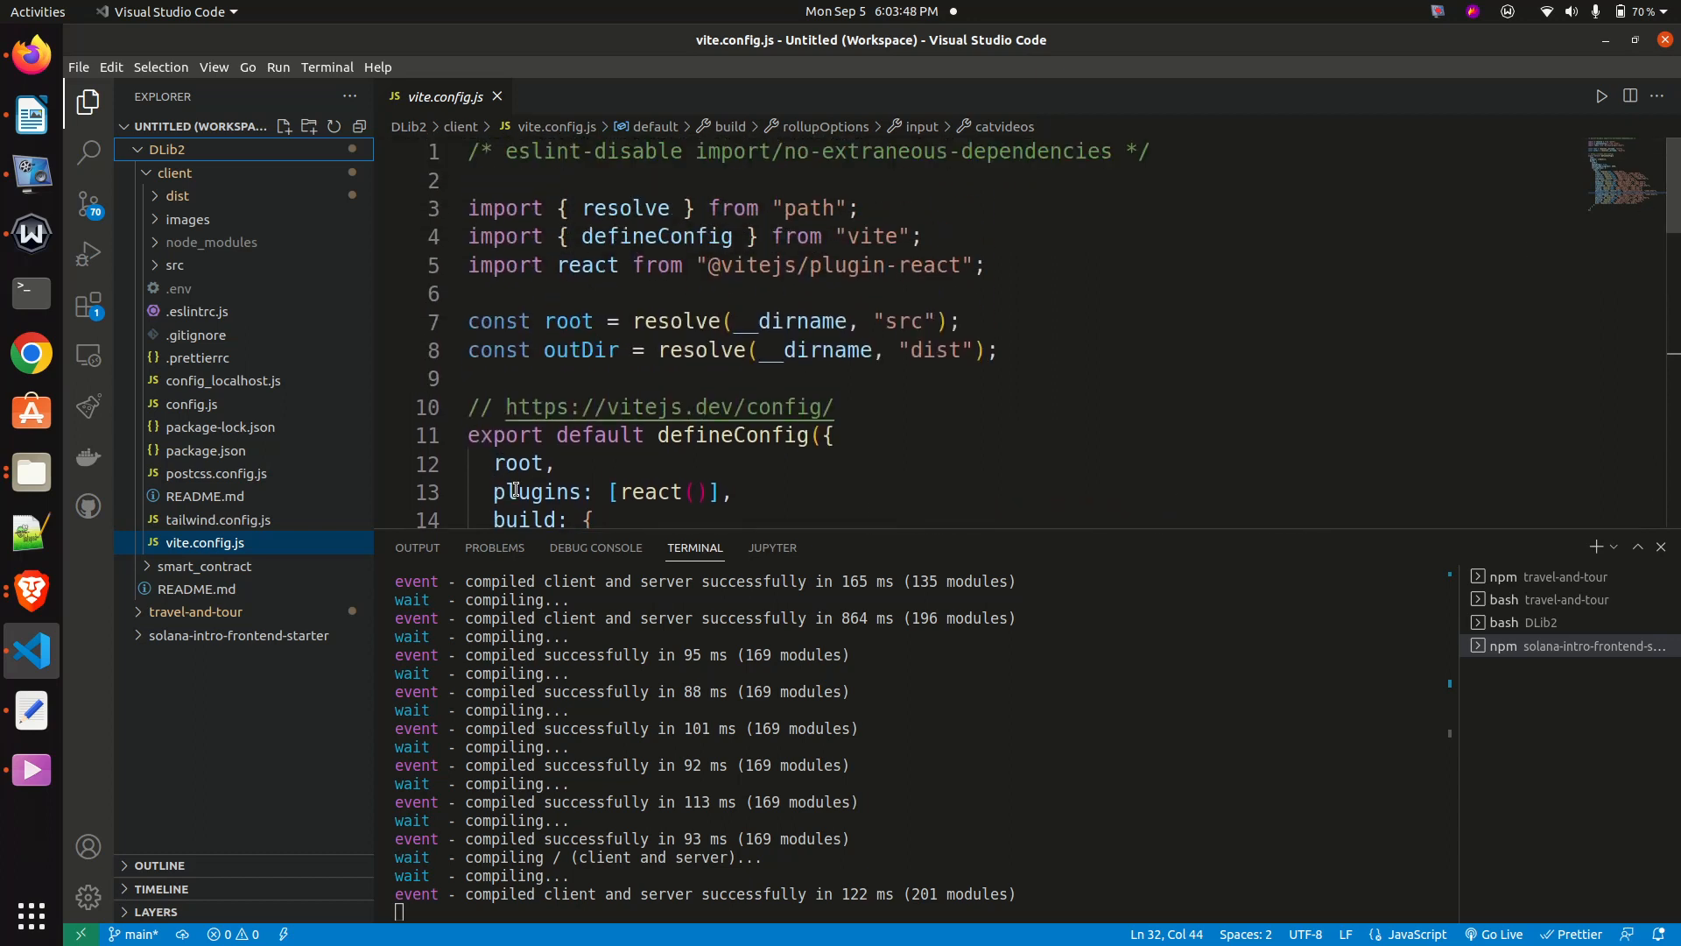
- Switch to Brave and review the basic build settings in Spheron's new site form
mouse_move(799, 348)
left_click(32, 590)
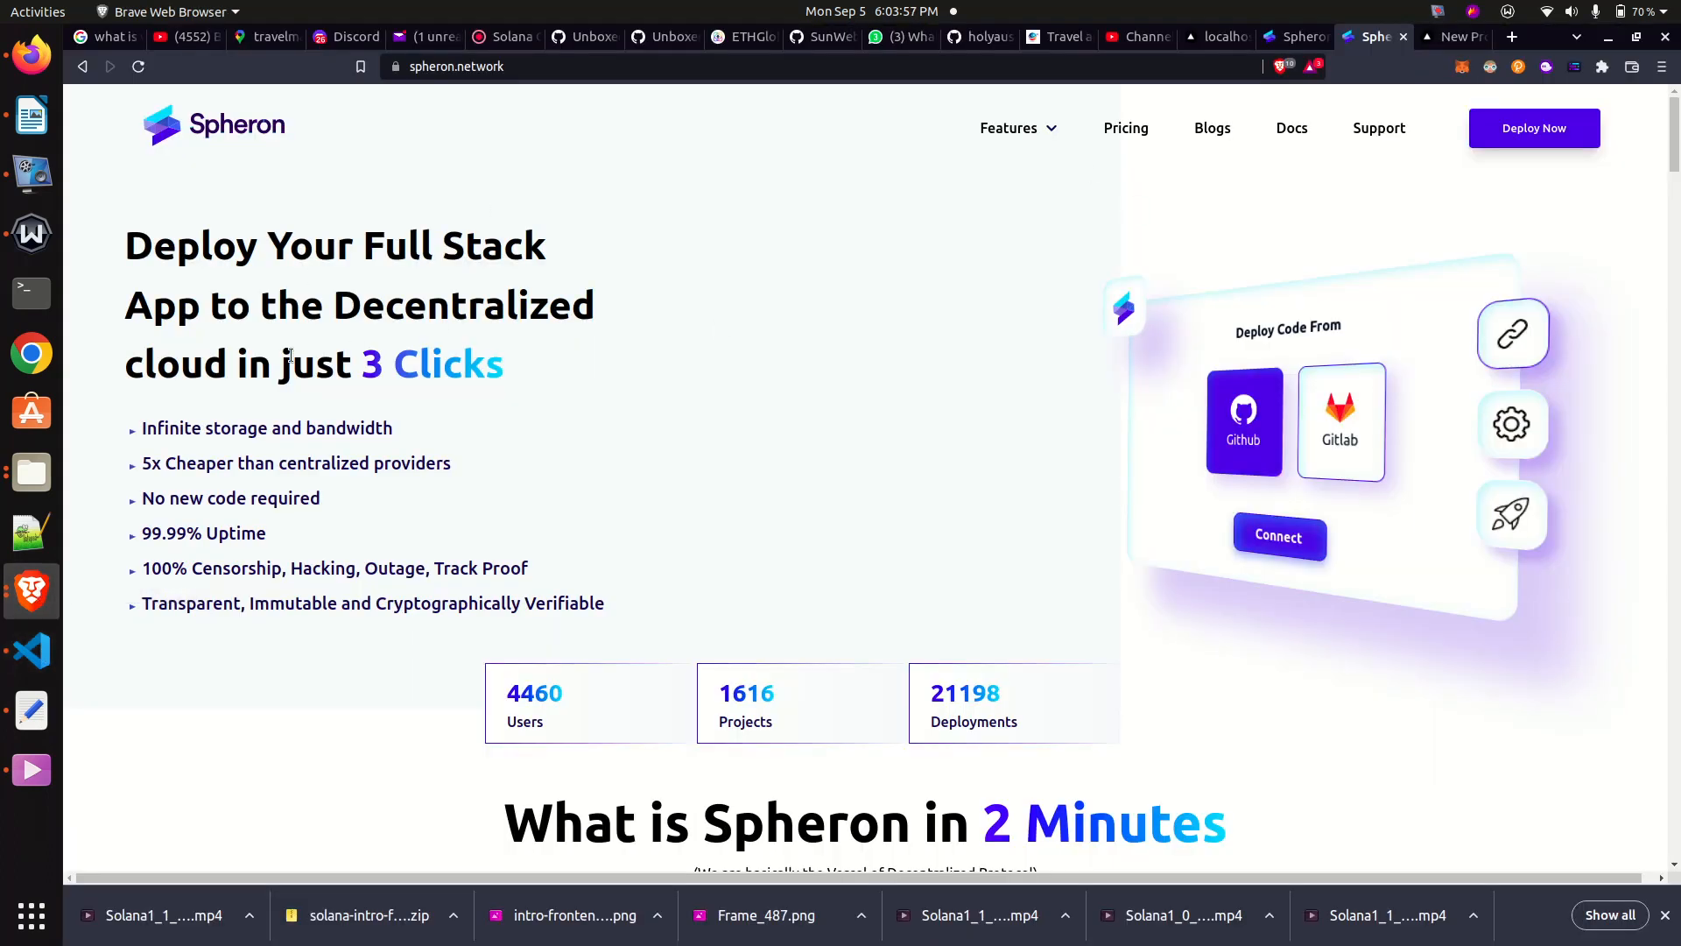
left_click(1294, 38)
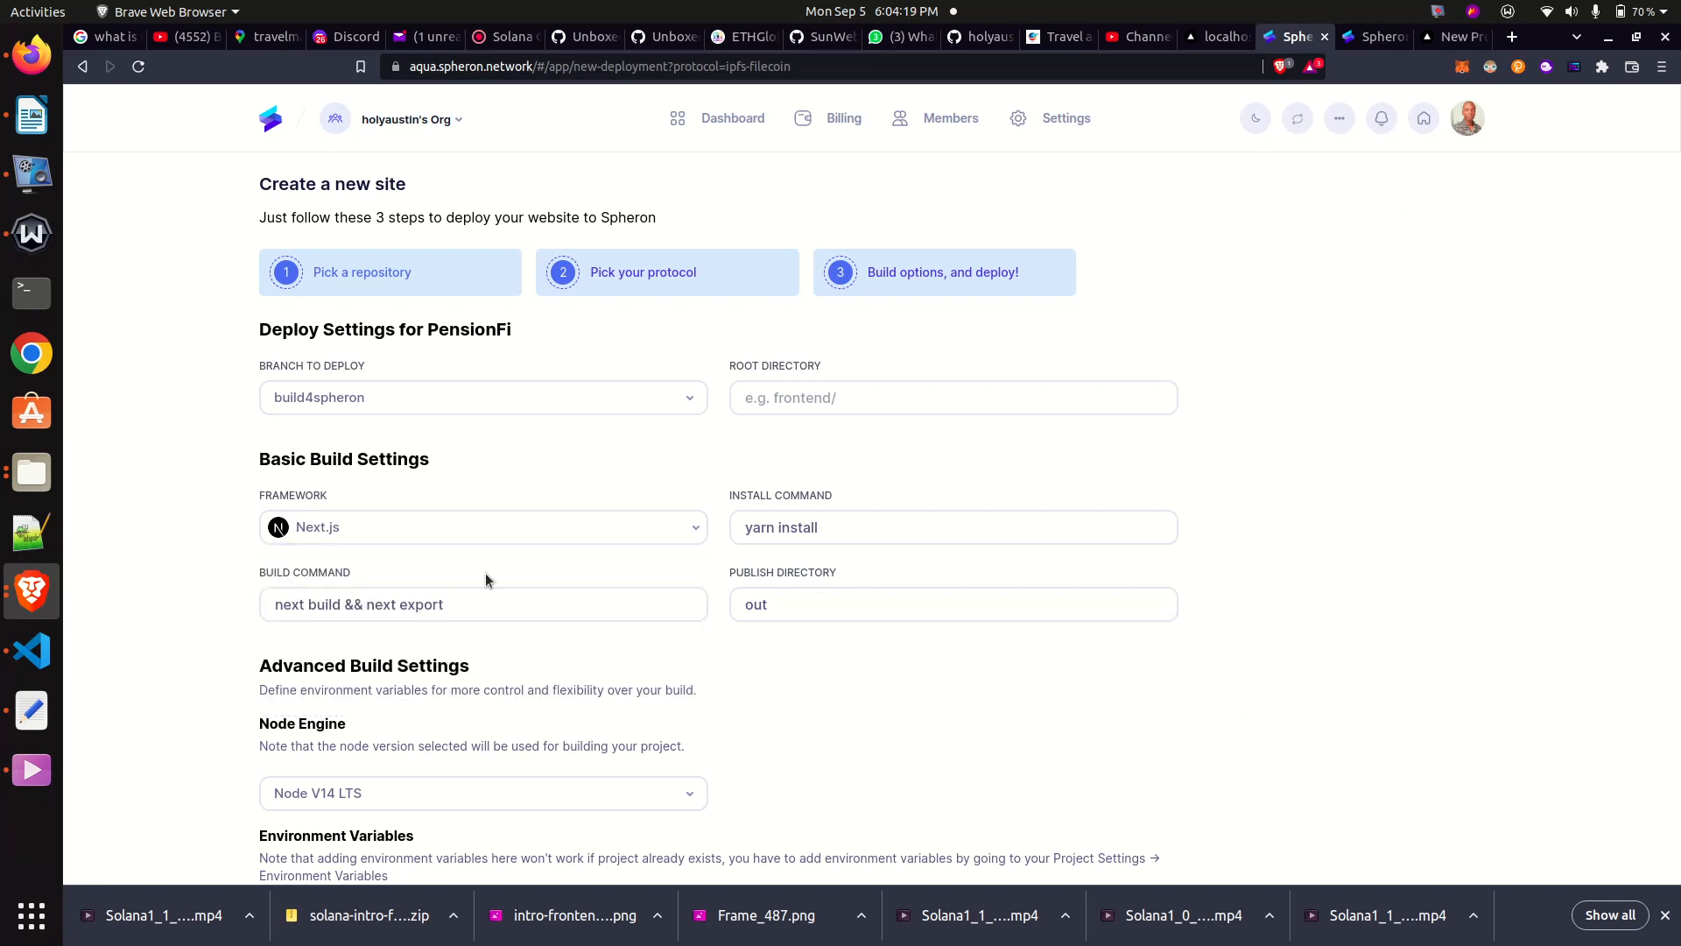
- Switch to Visual Studio Code, open an integrated terminal in the DLib2 folder and change to its client directory
left_click(31, 650)
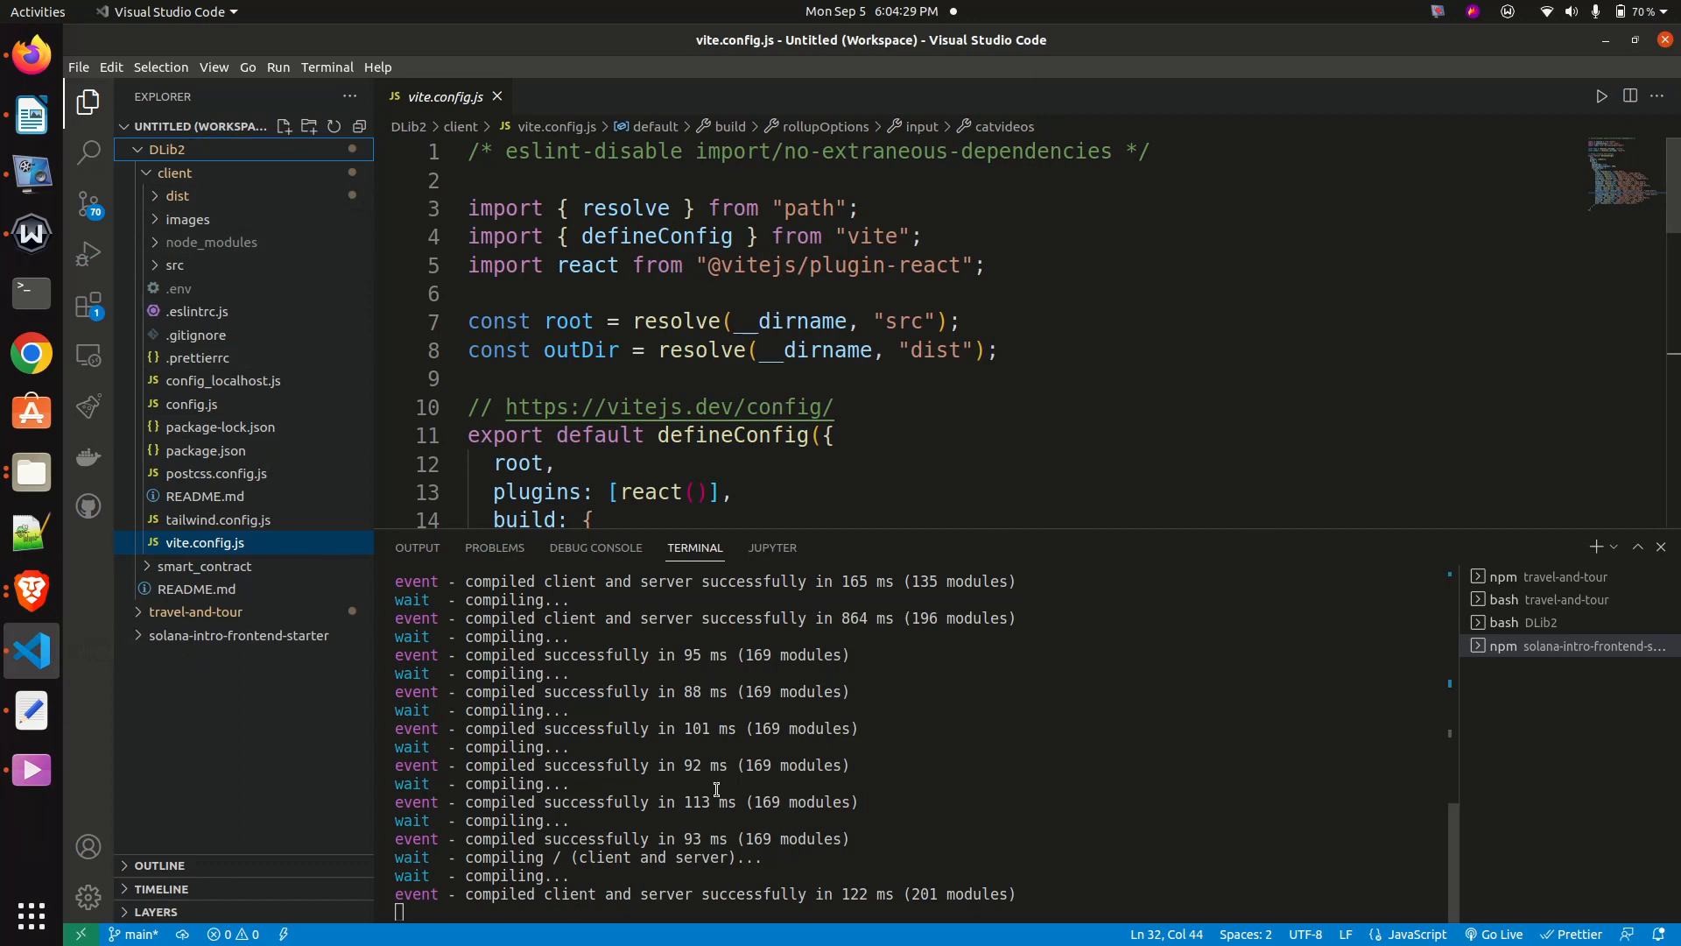
right_click(178, 151)
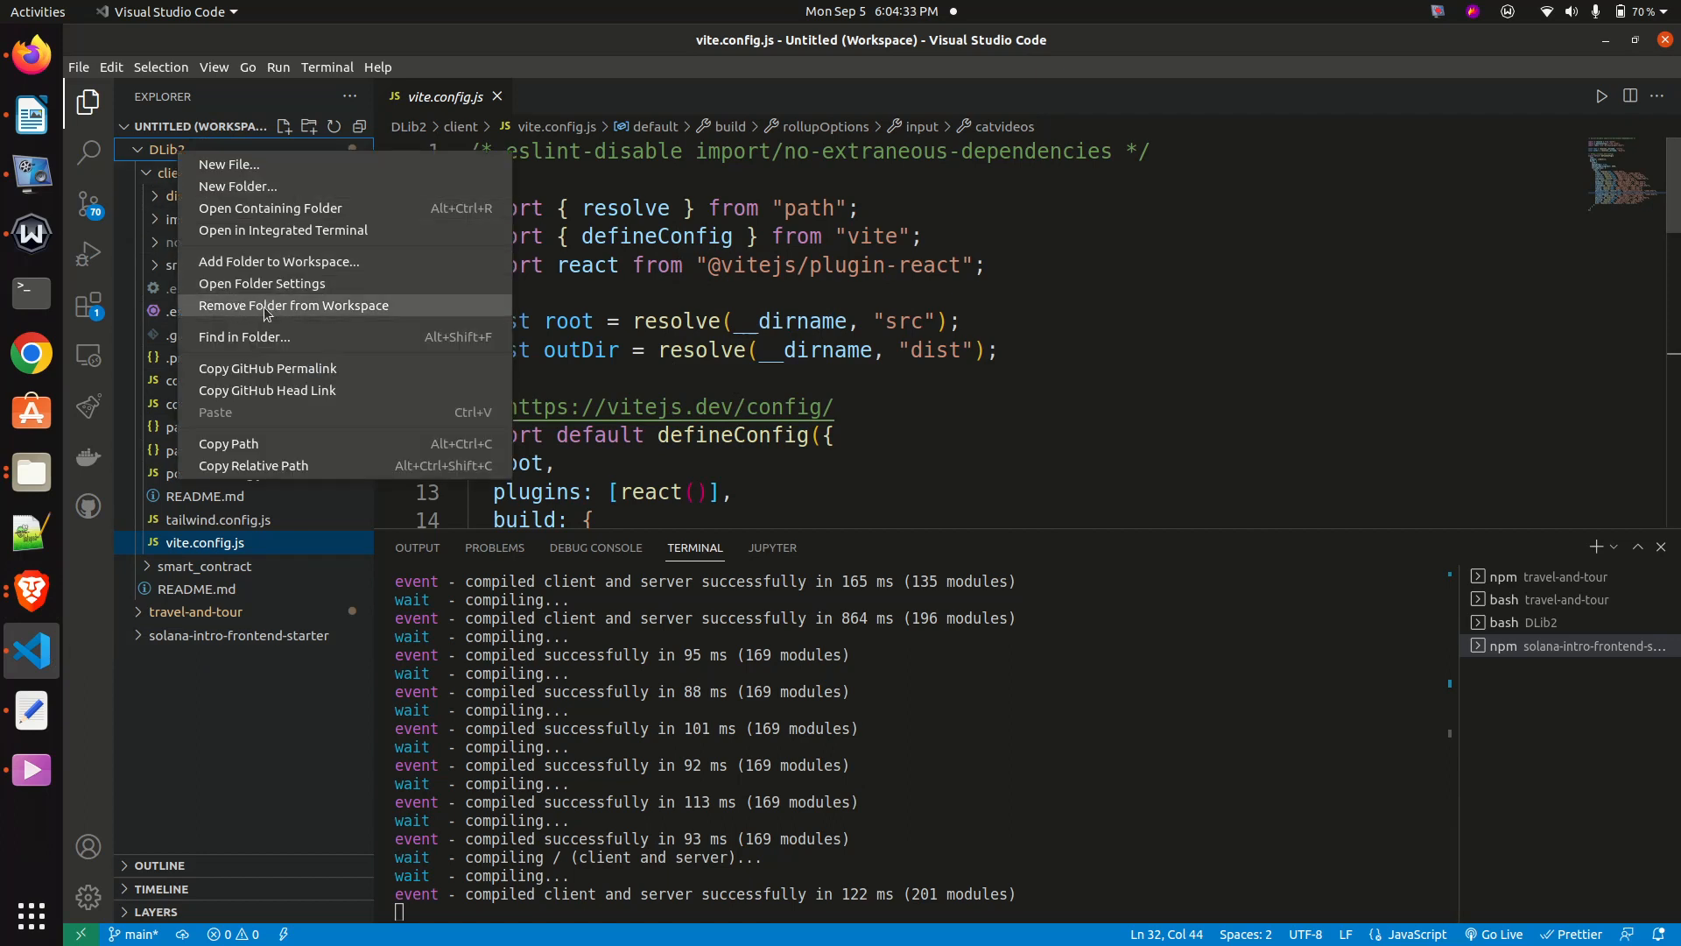
left_click(253, 232)
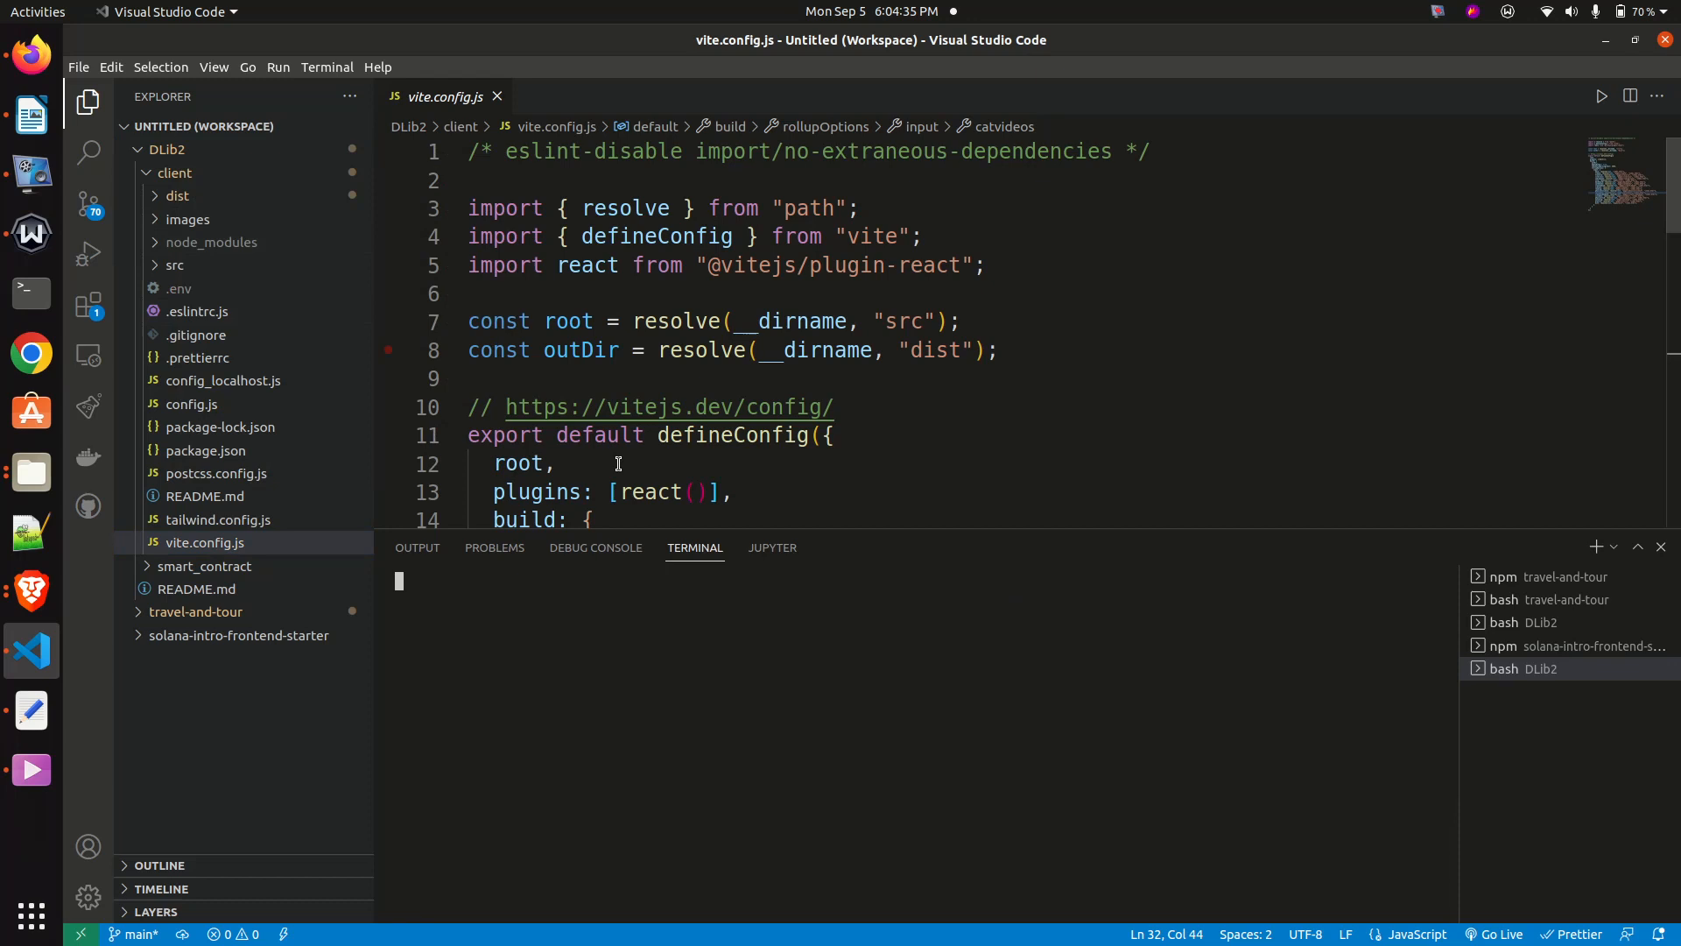
type("cd client")
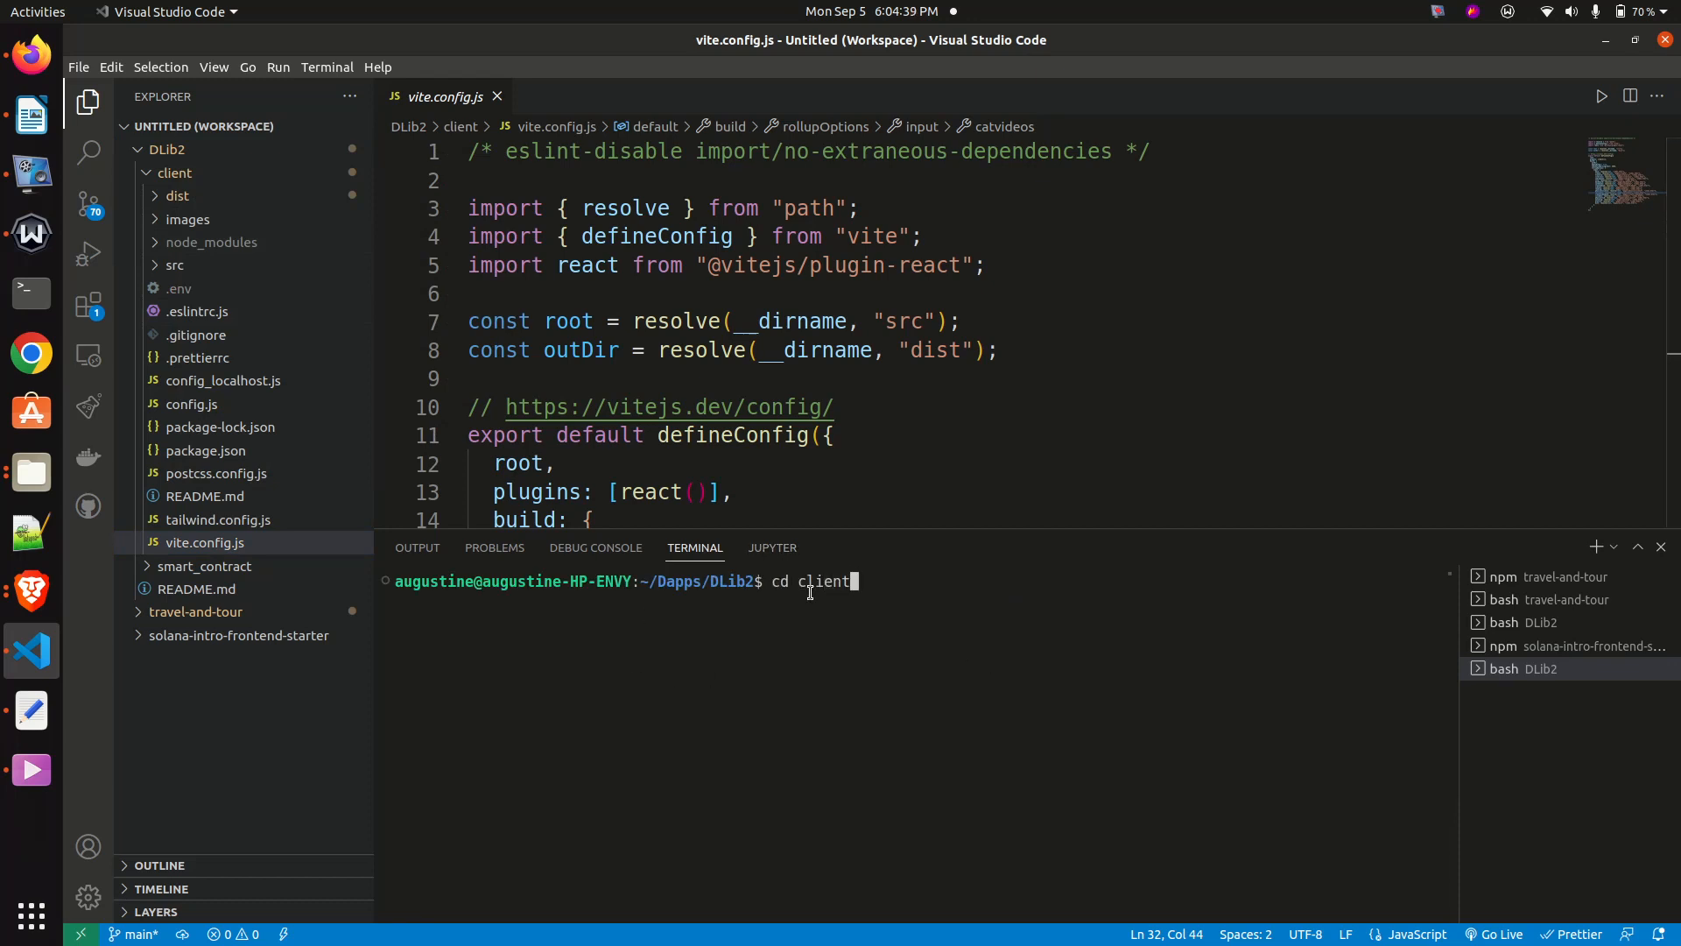
key("Return")
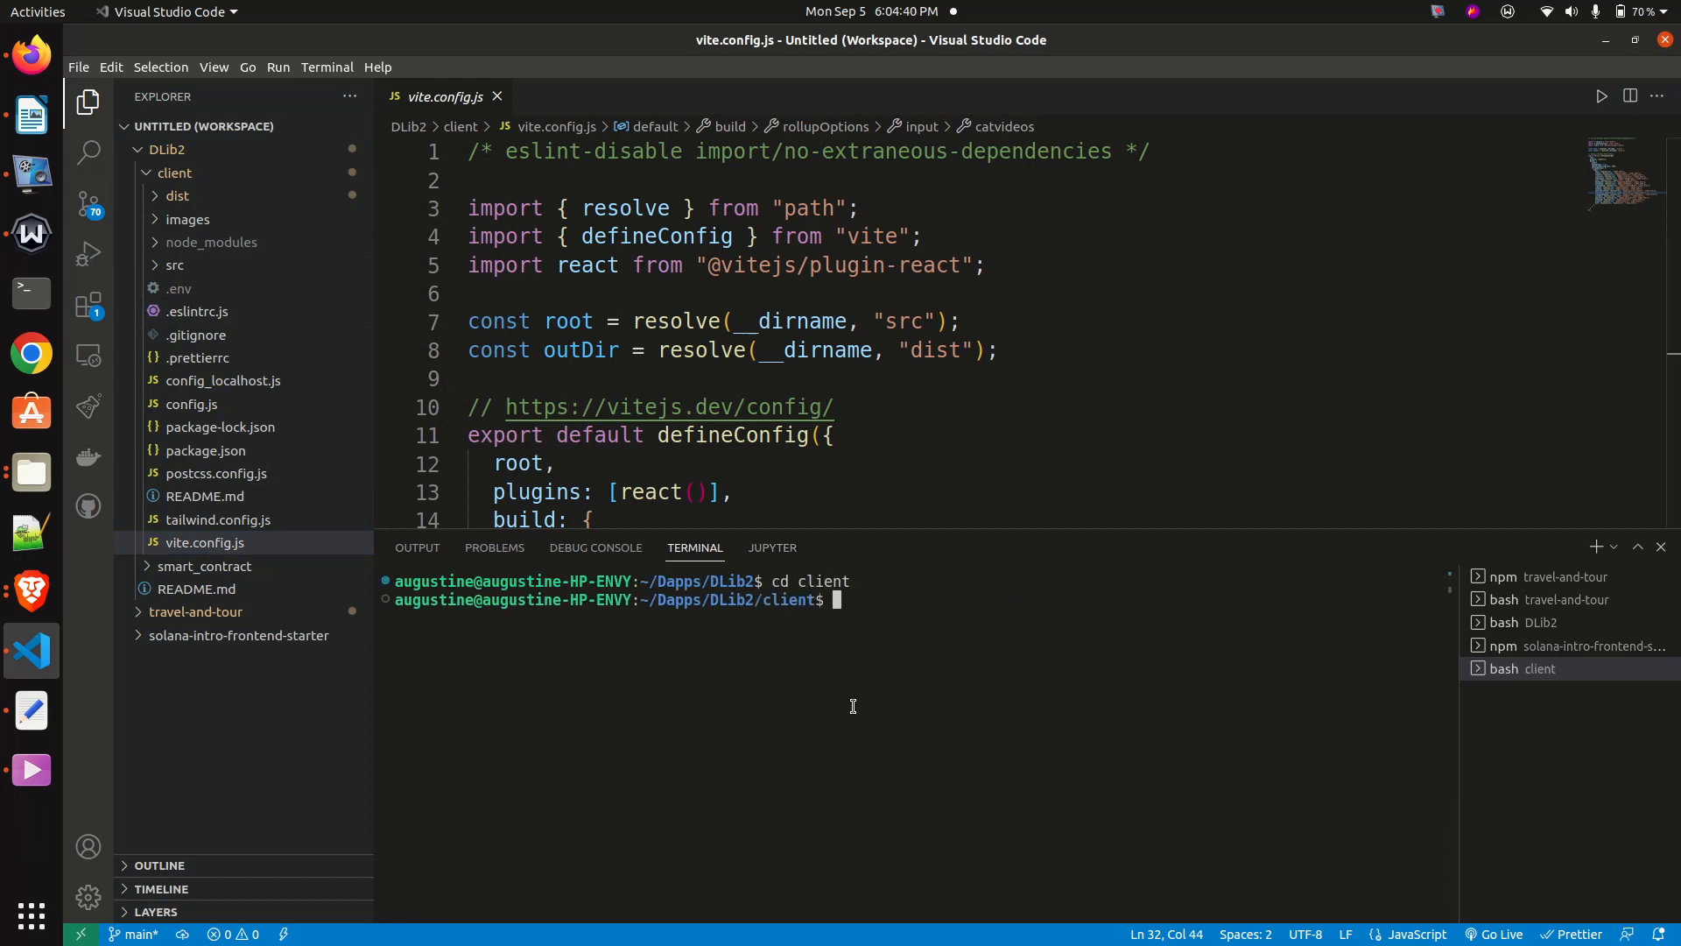
- Build the client project with "npm run build" and return to the Spheron deployment form in Brave
left_click(163, 172)
left_click(168, 174)
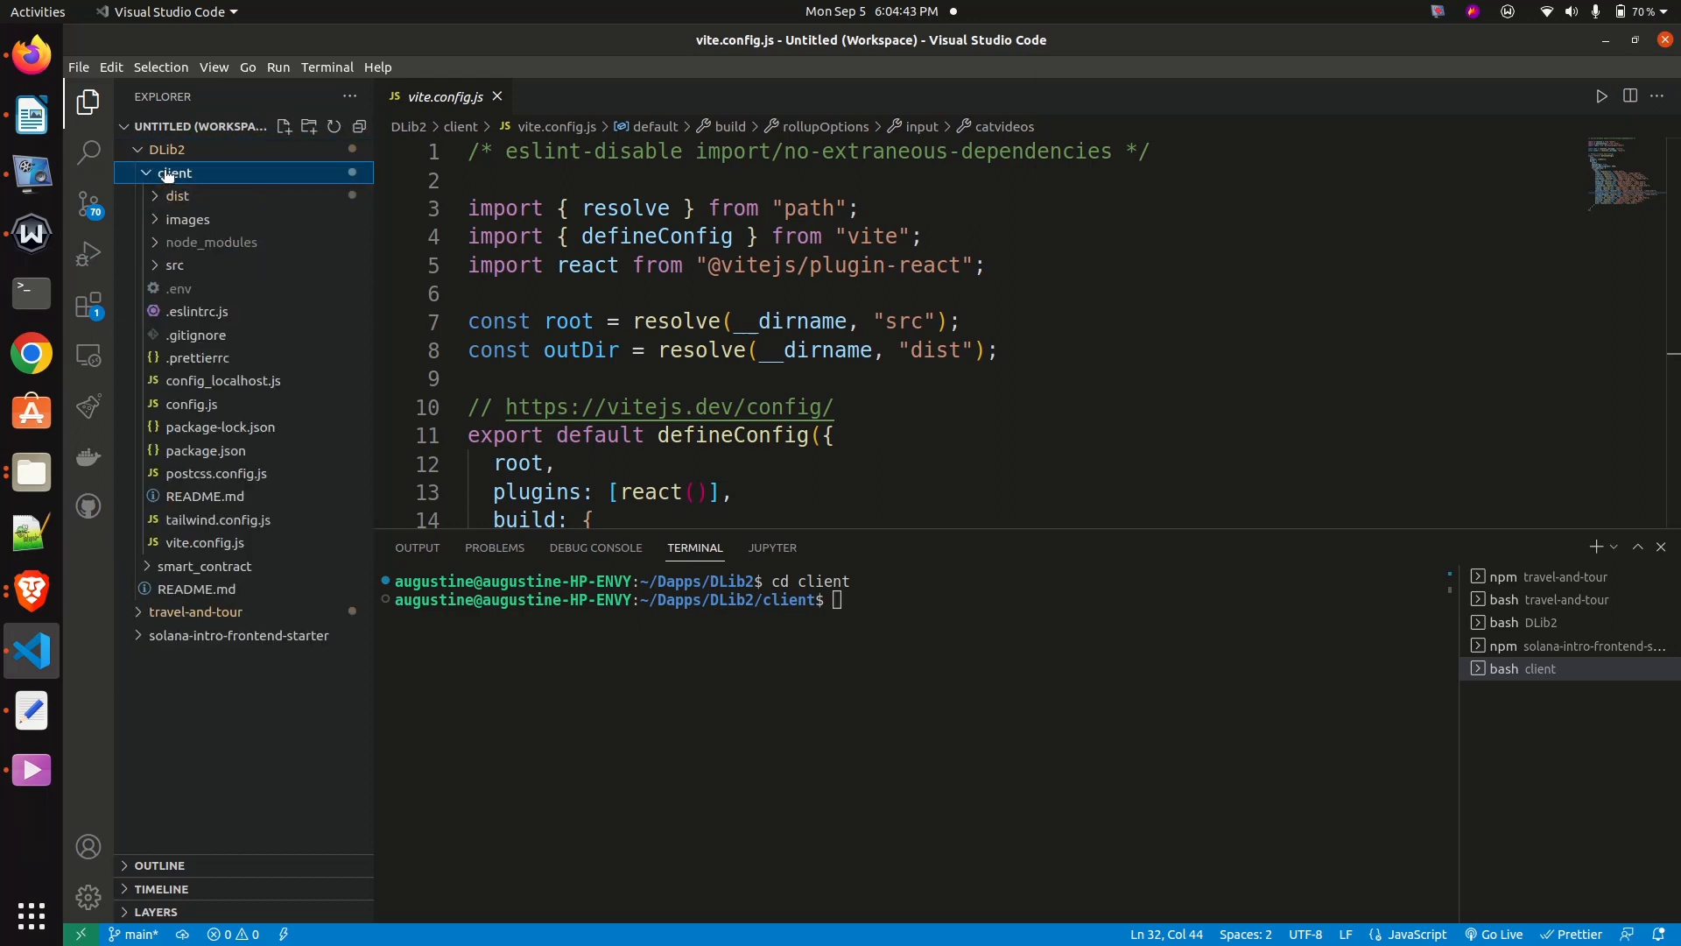
left_click(920, 598)
type("npm run build")
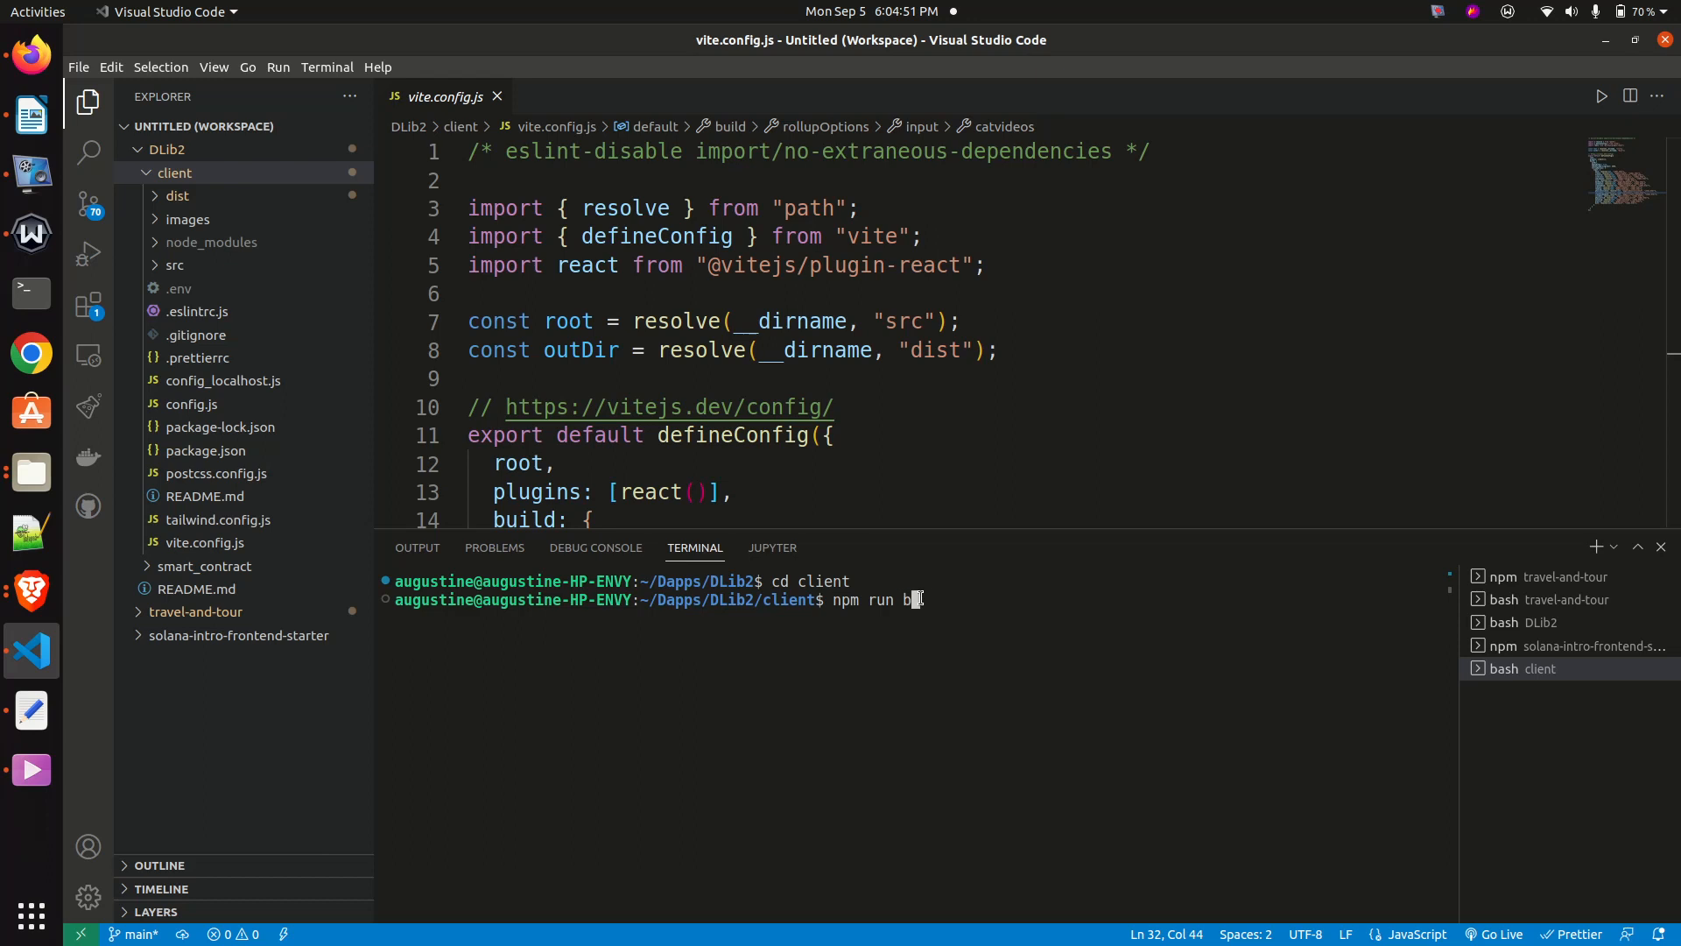
key("Return")
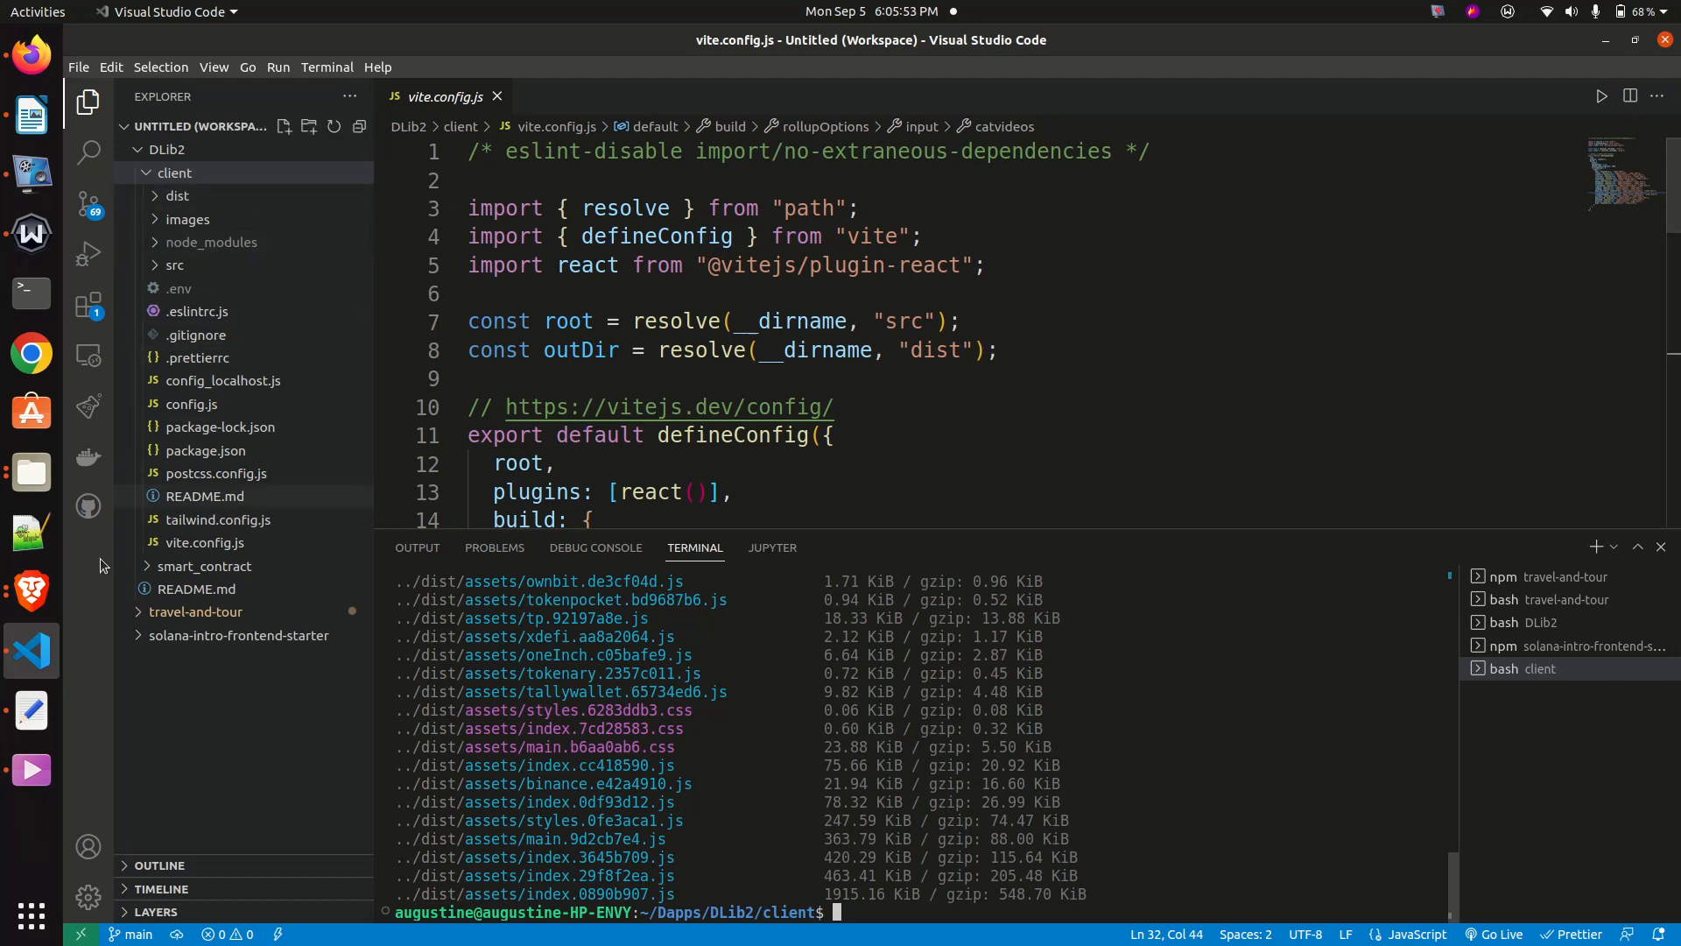
left_click(39, 599)
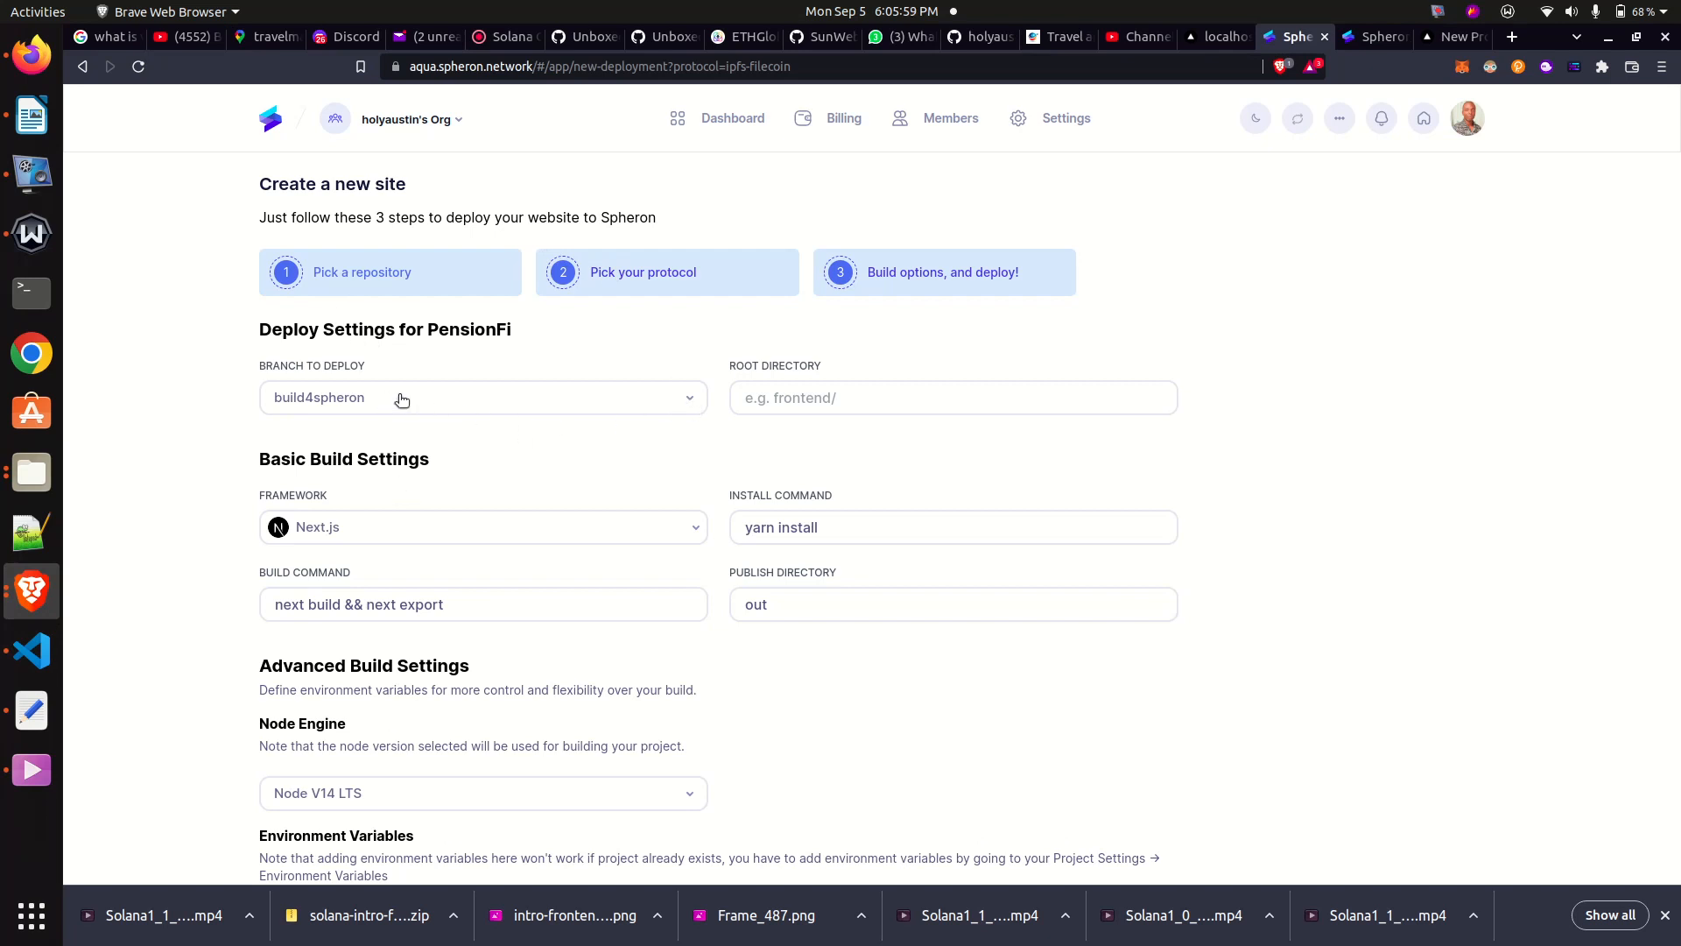
left_click(690, 401)
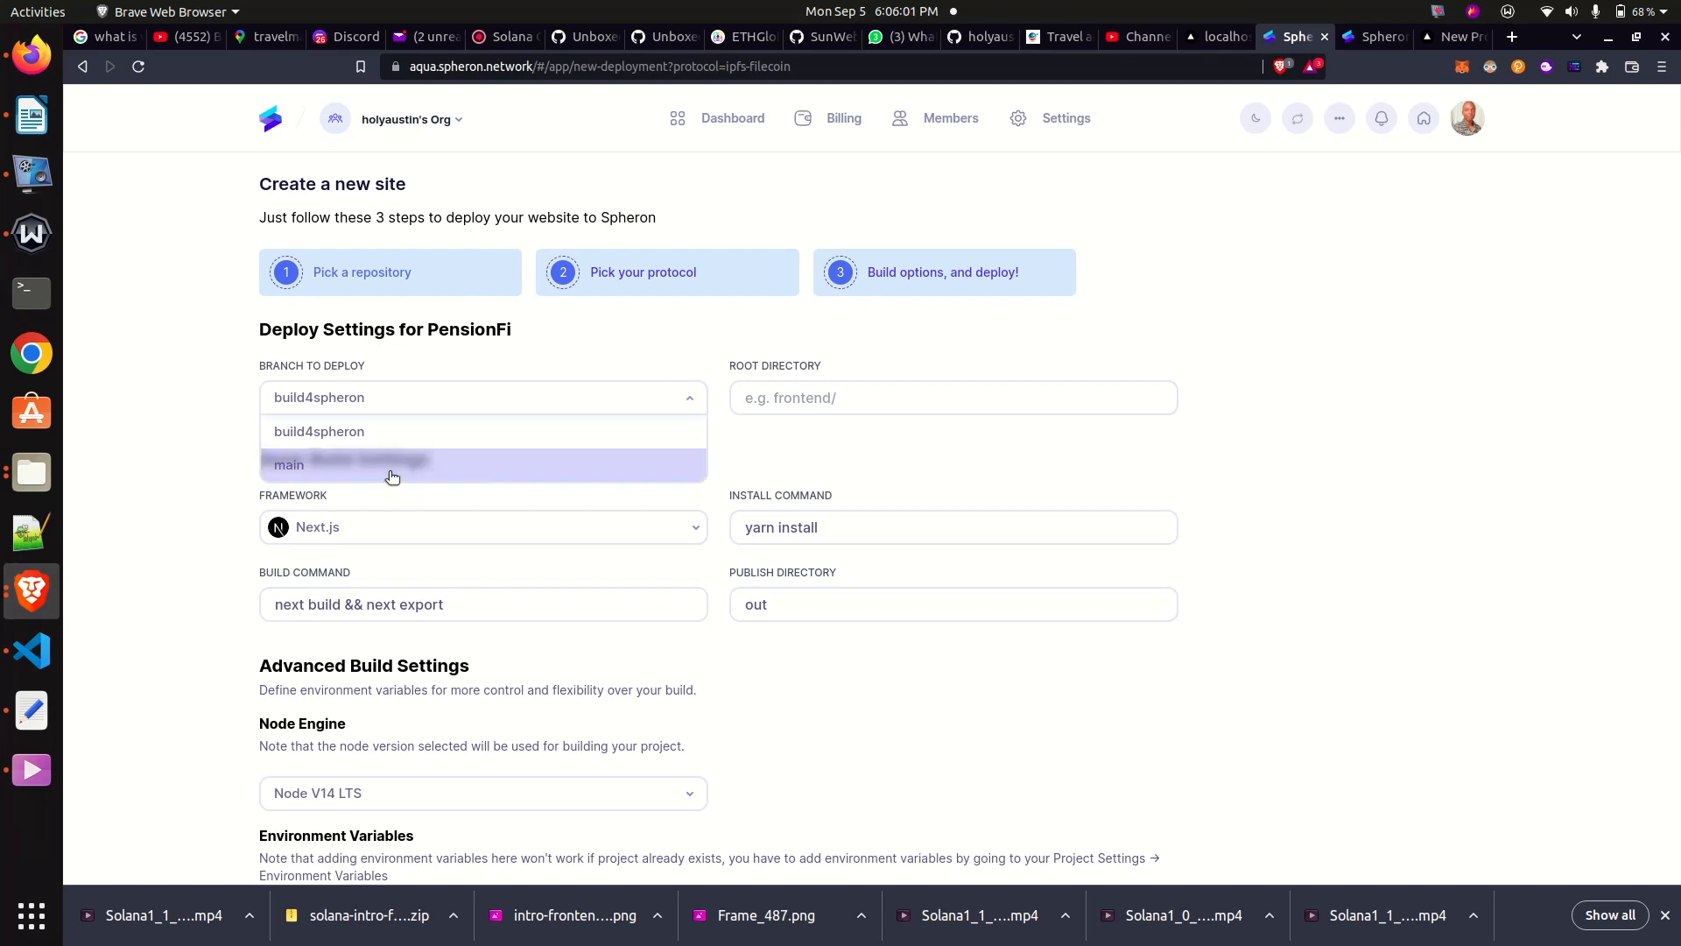
left_click(332, 473)
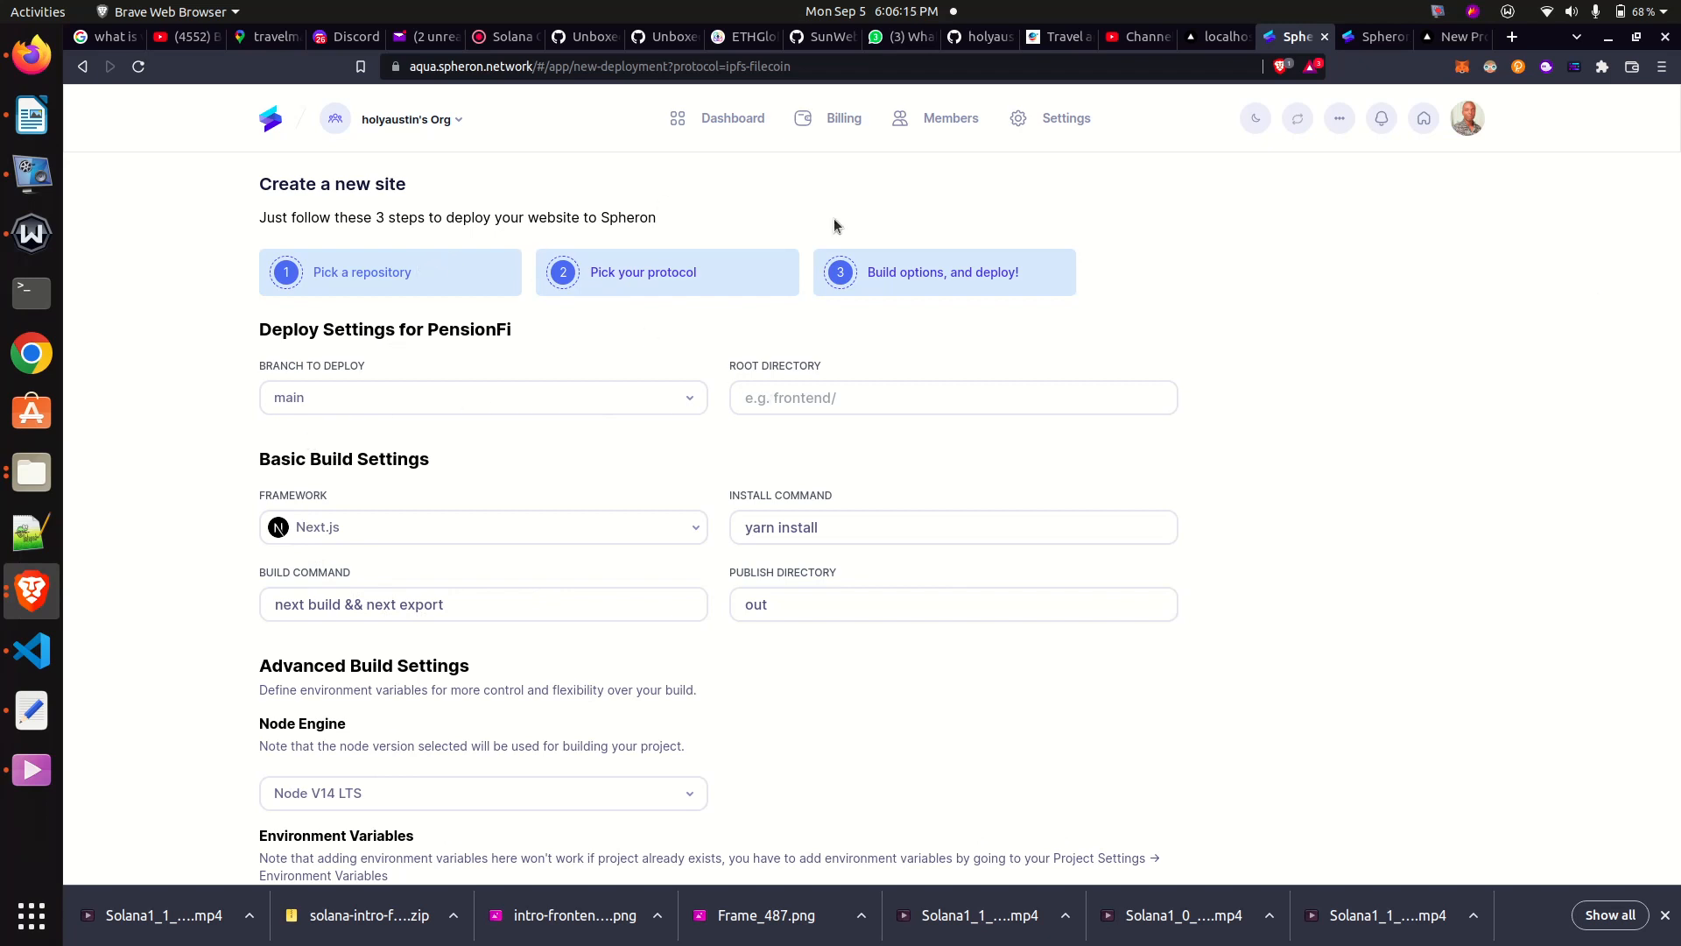
left_click(82, 65)
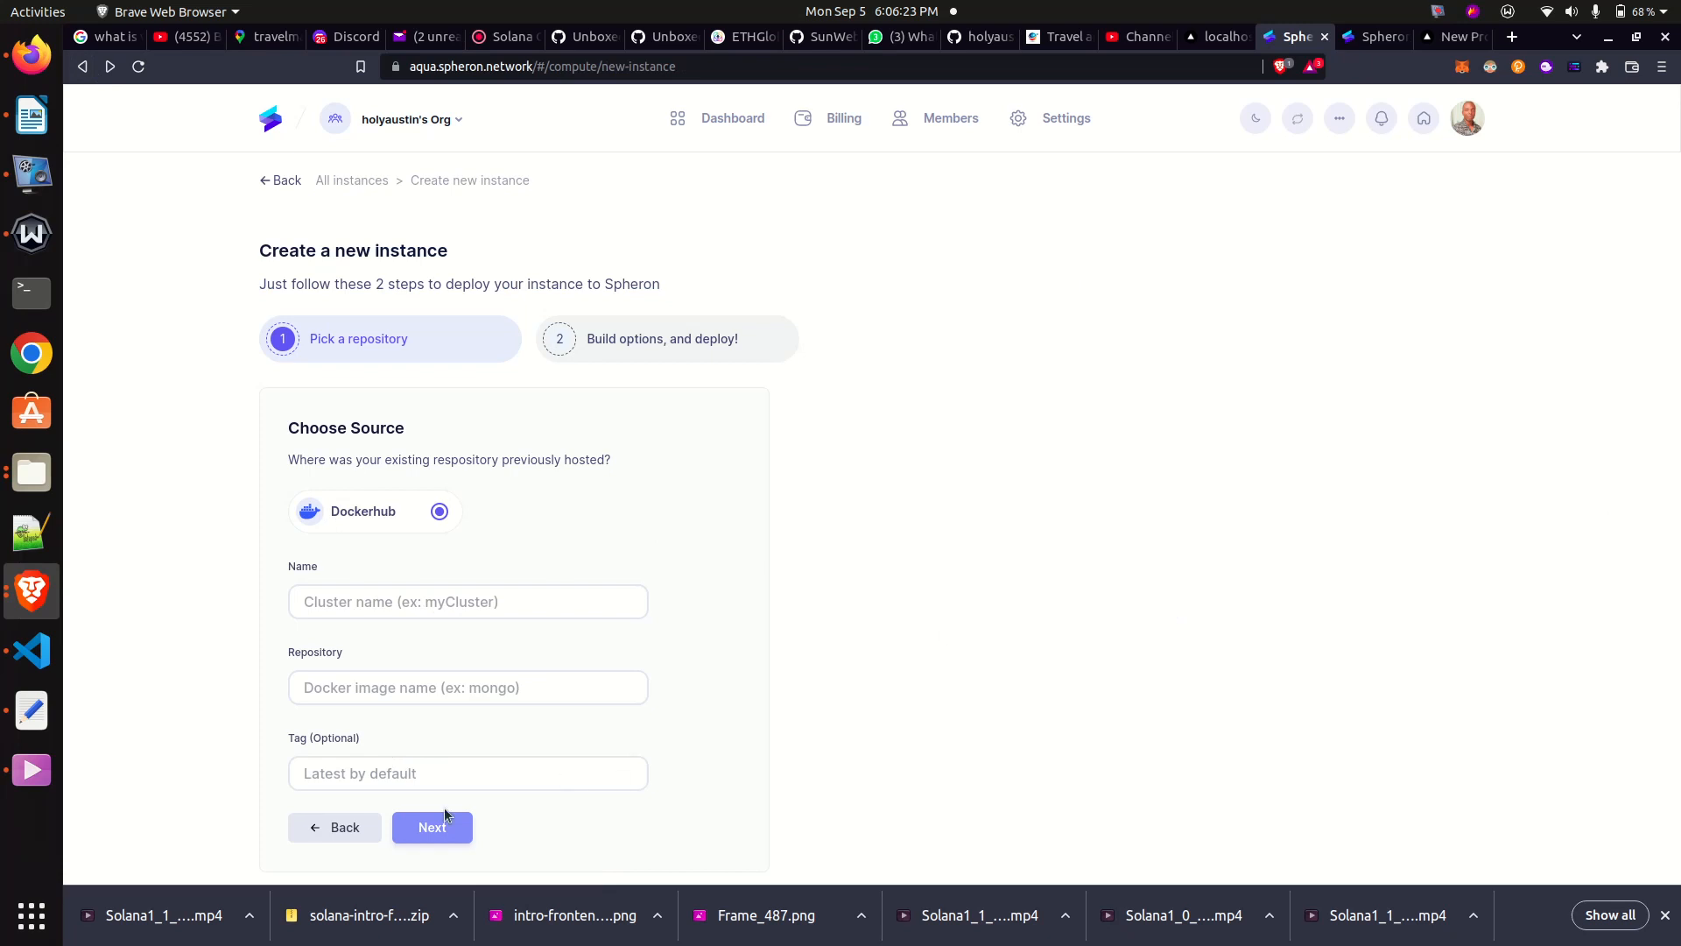
left_click(358, 599)
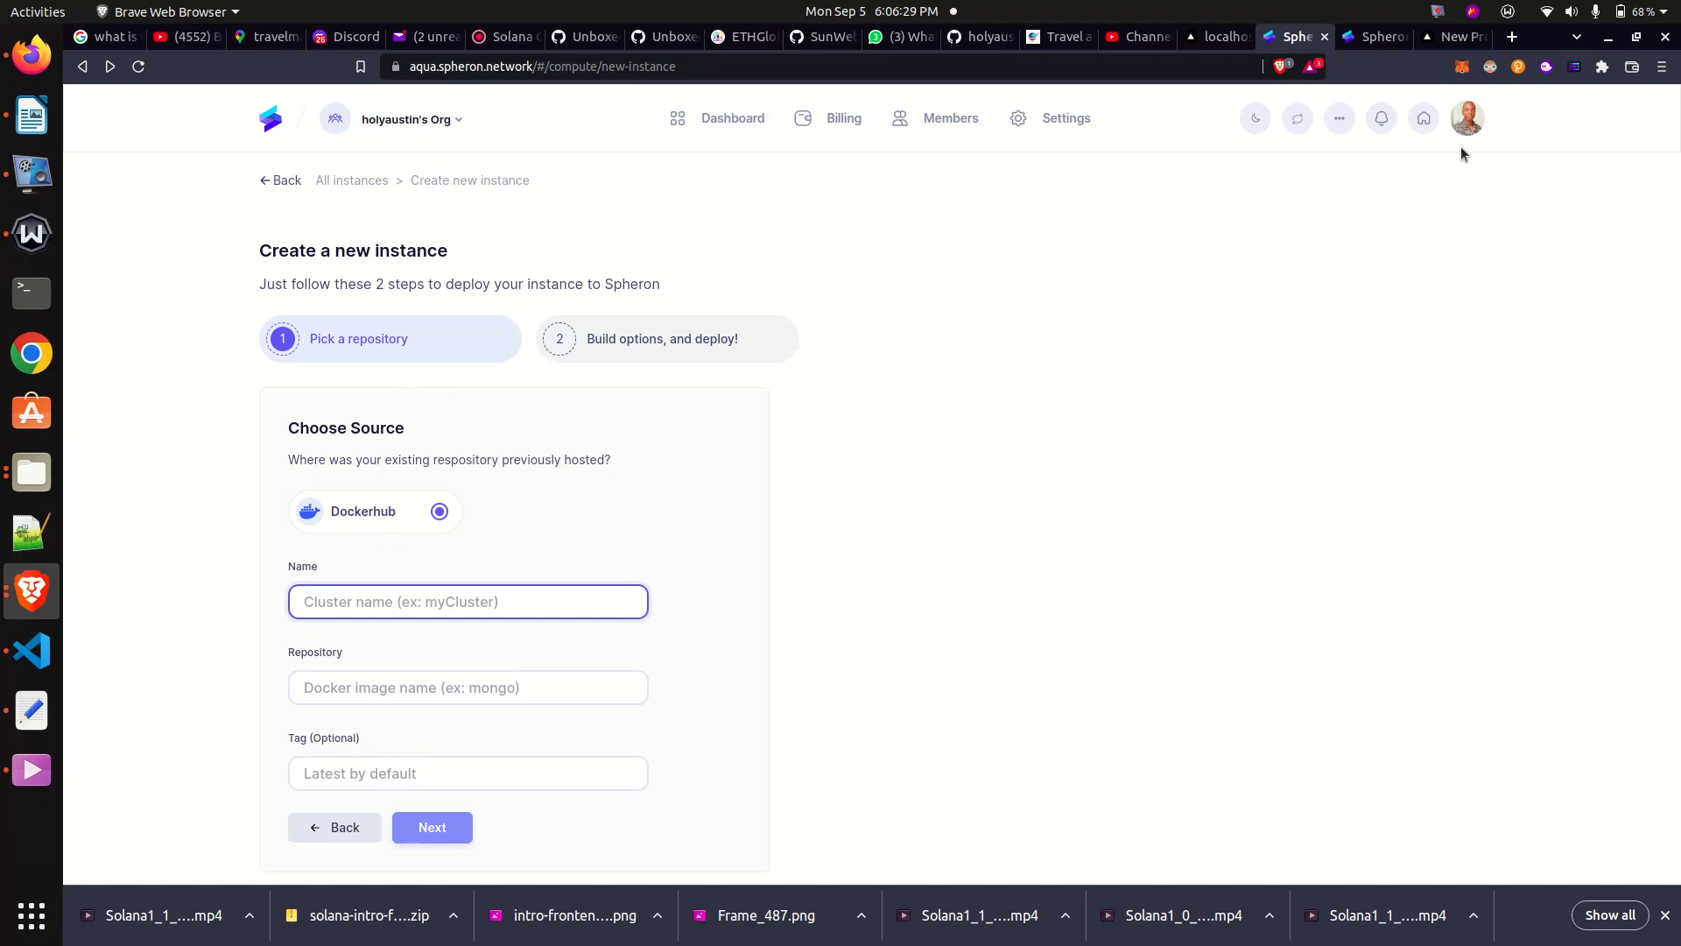
left_click(1442, 15)
left_click(1393, 158)
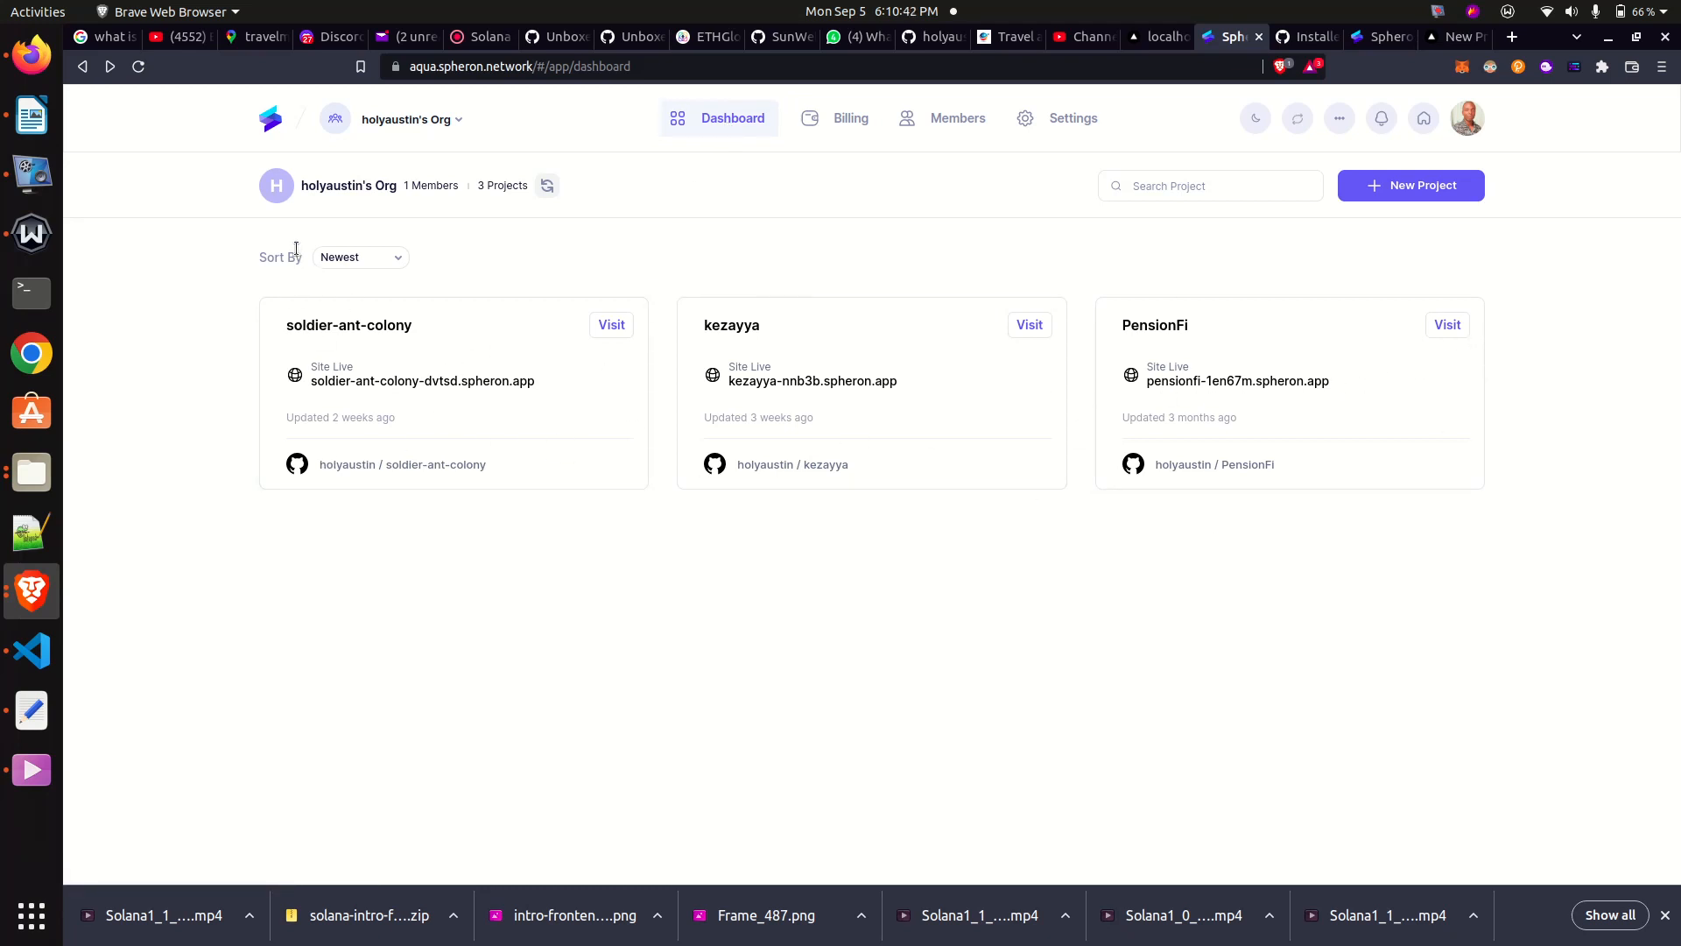
- Start a new project from the GitHub repository DecentralizedLibrary and choose Filecoin as its deployment protocol
left_click(1410, 184)
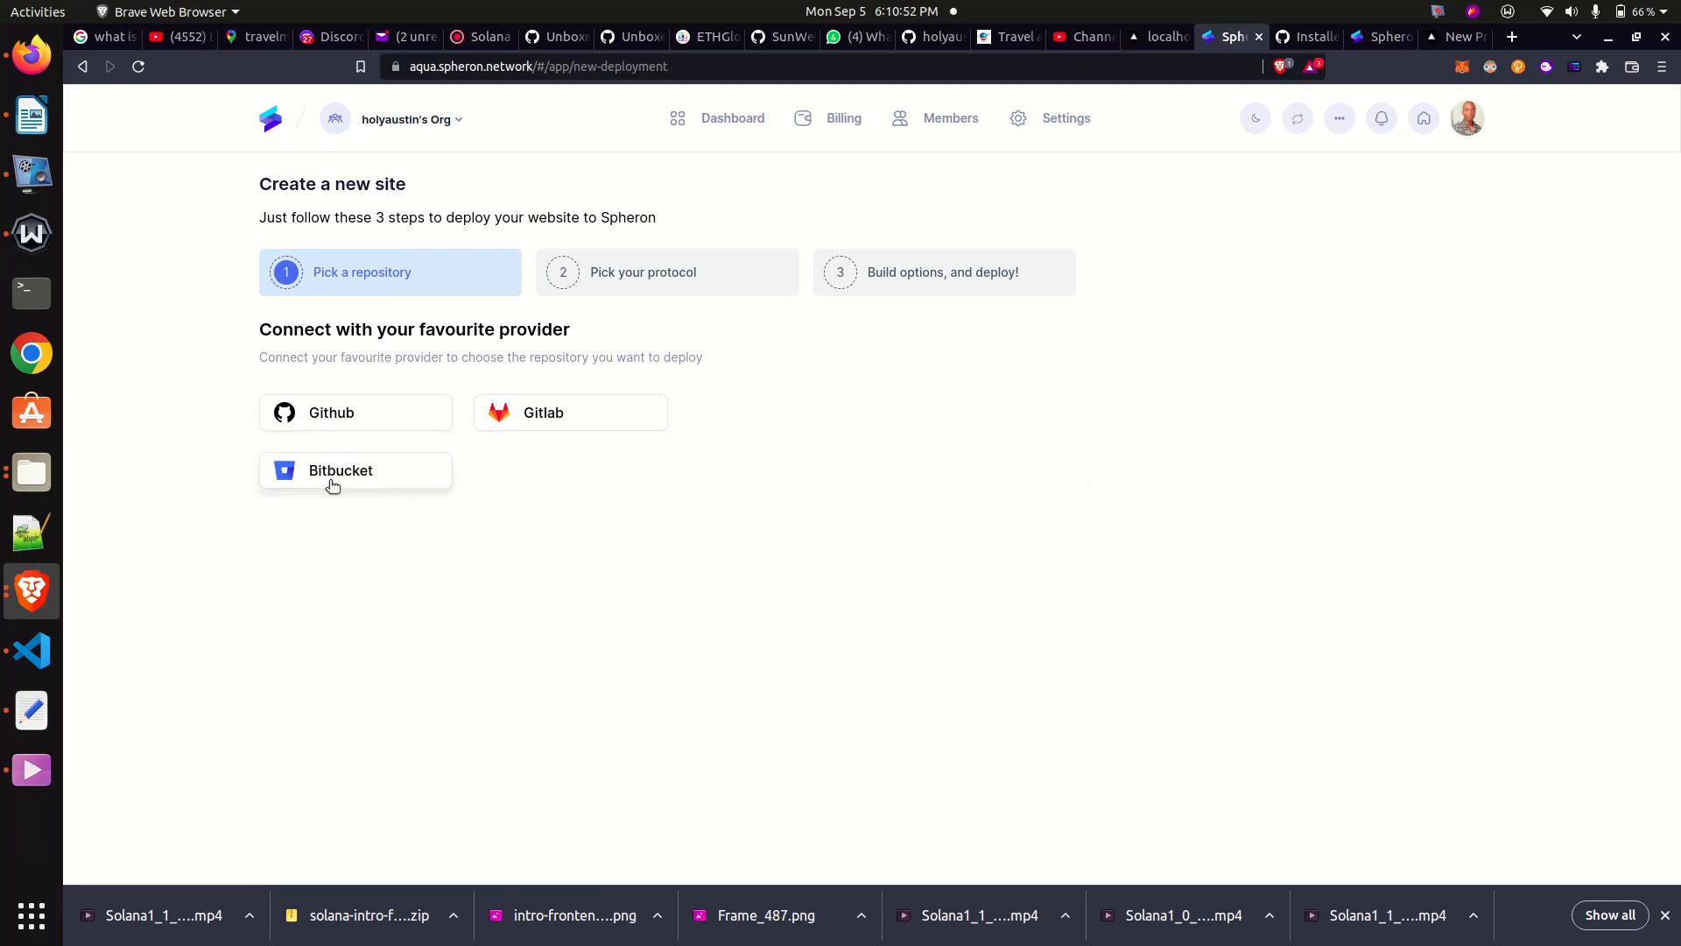
left_click(323, 415)
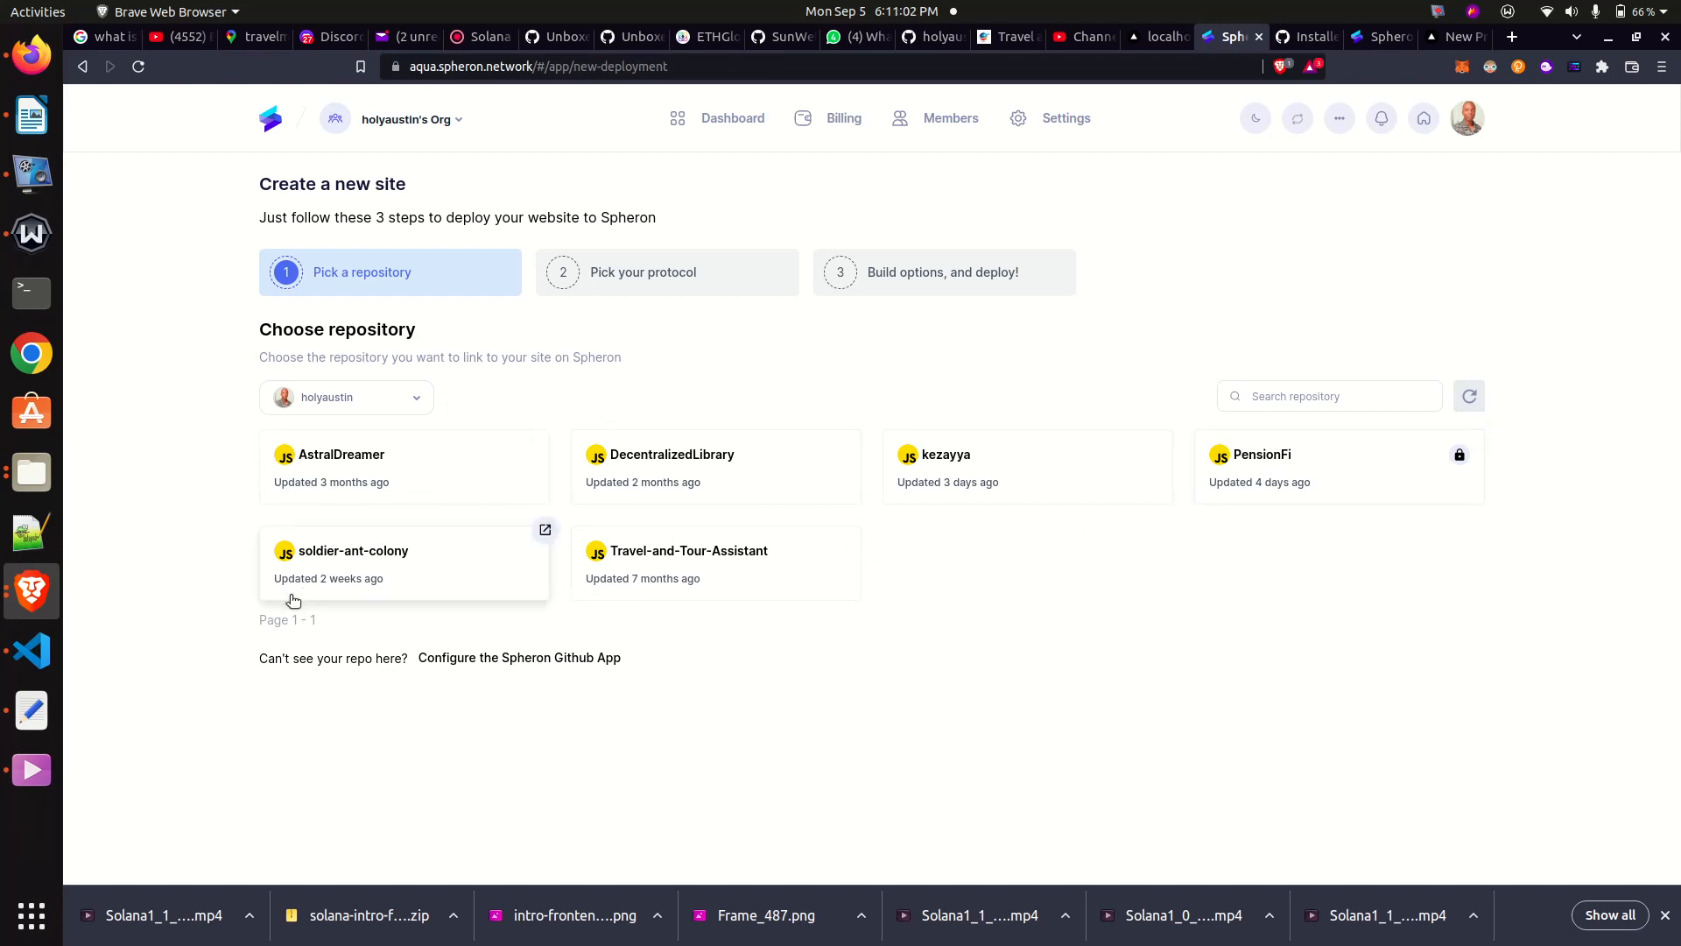
left_click(657, 479)
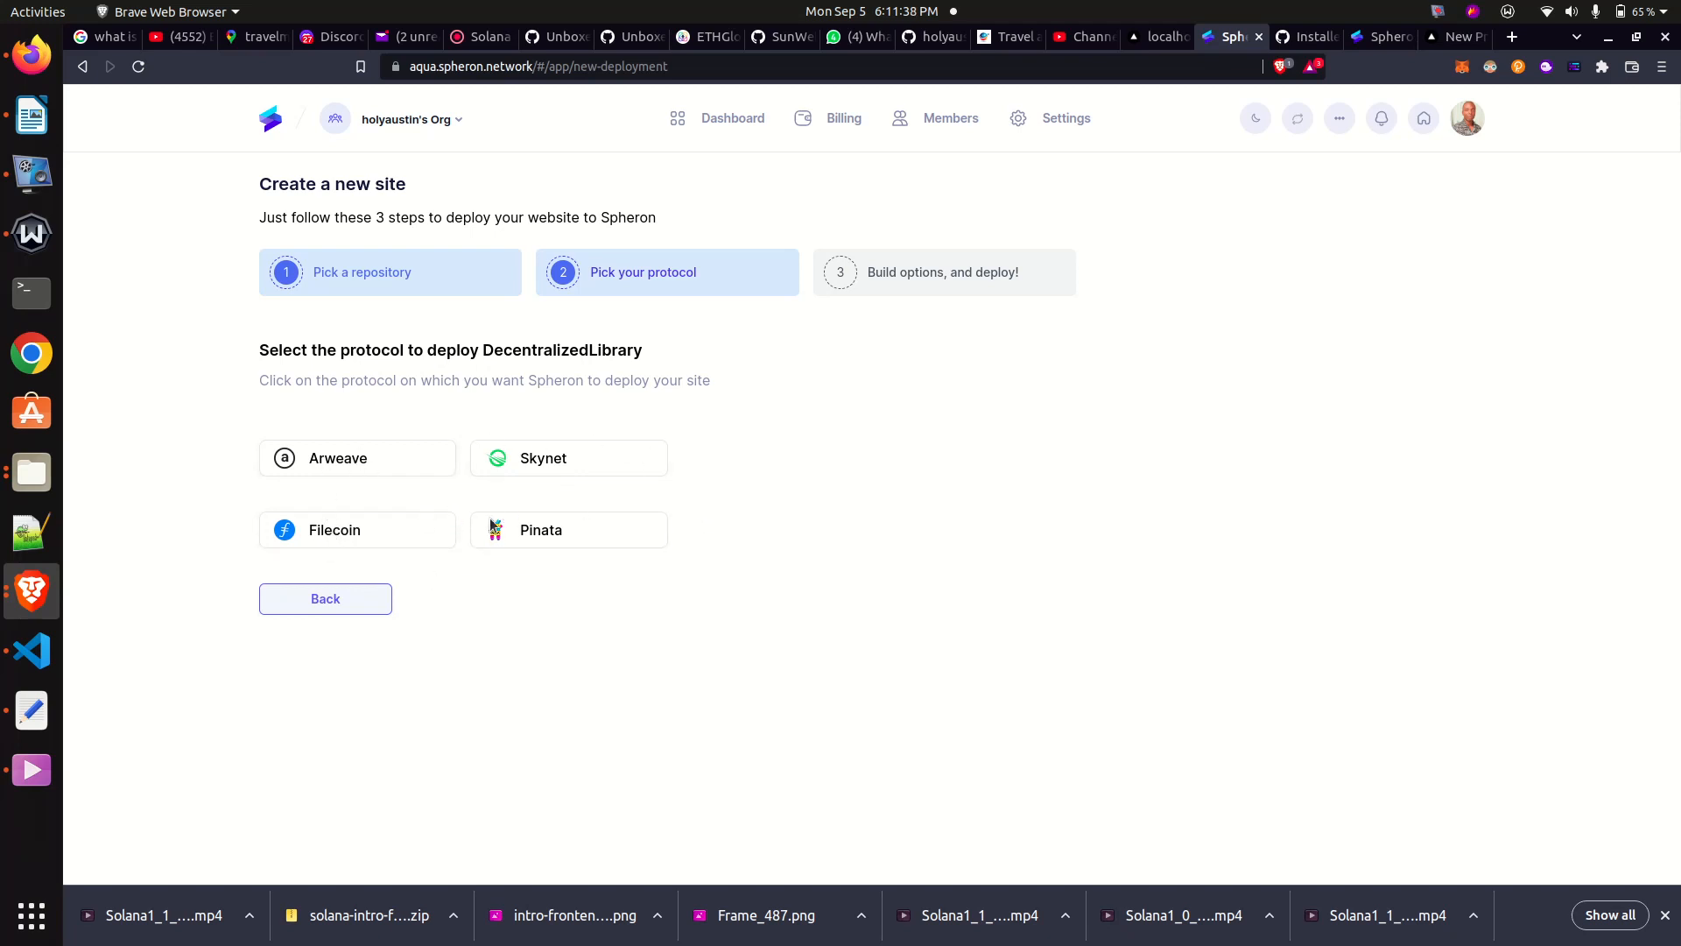
left_click(321, 534)
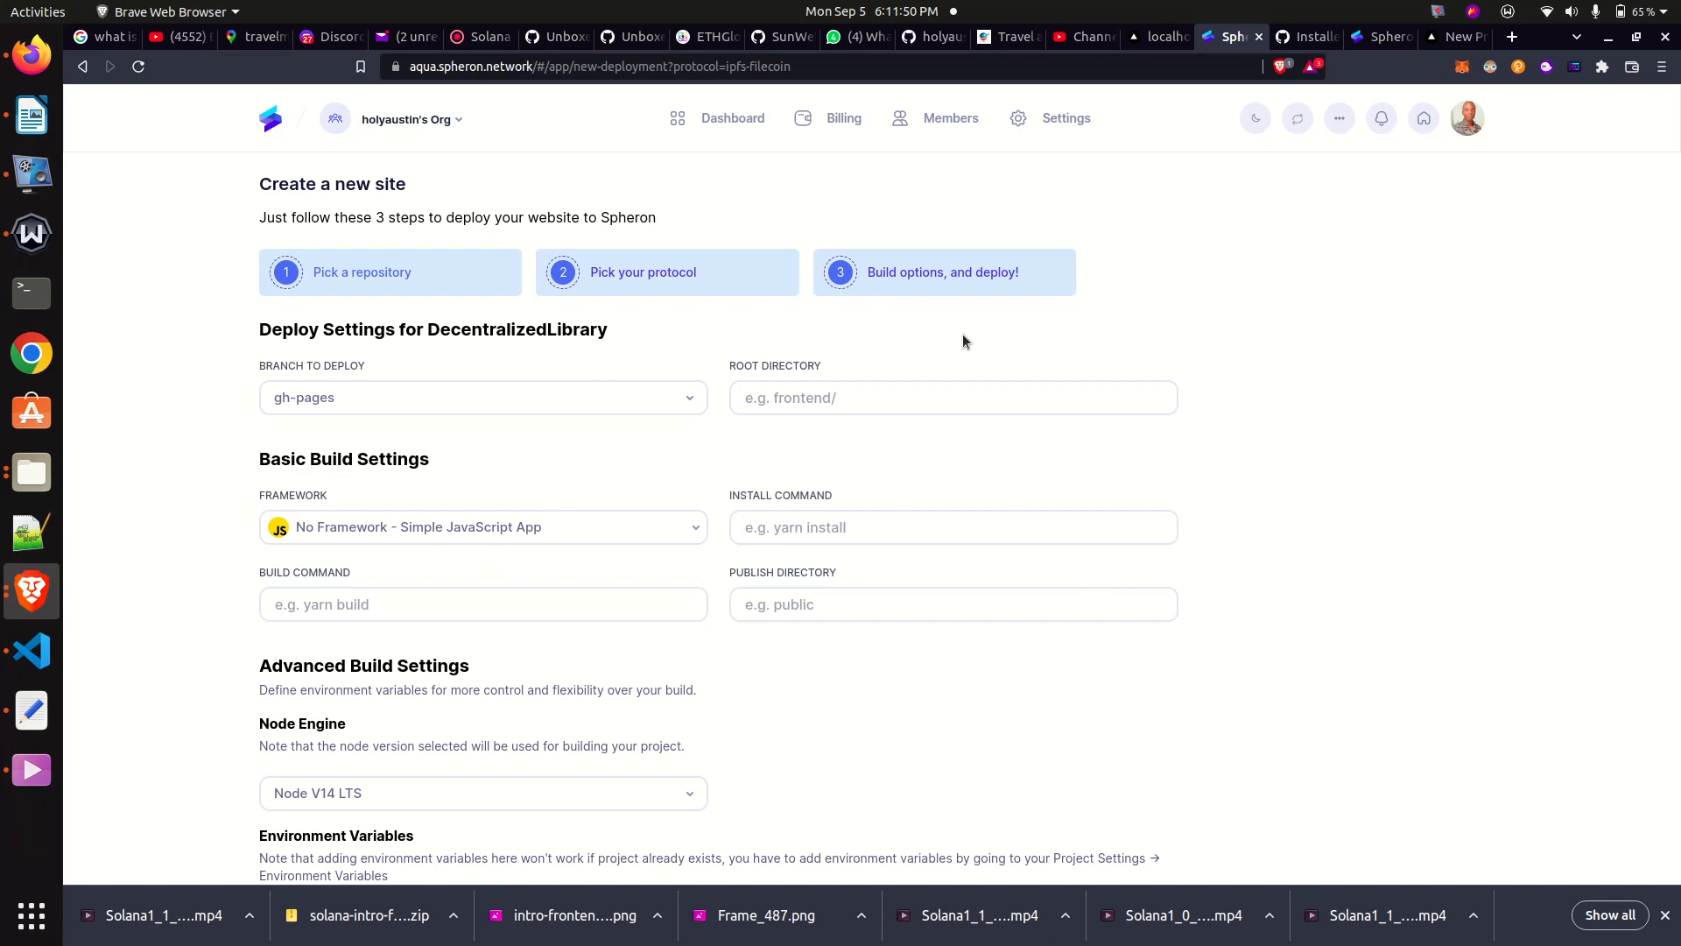
- Set the branch to deploy for DecentralizedLibrary to main
left_click(459, 403)
left_click(429, 394)
left_click(379, 406)
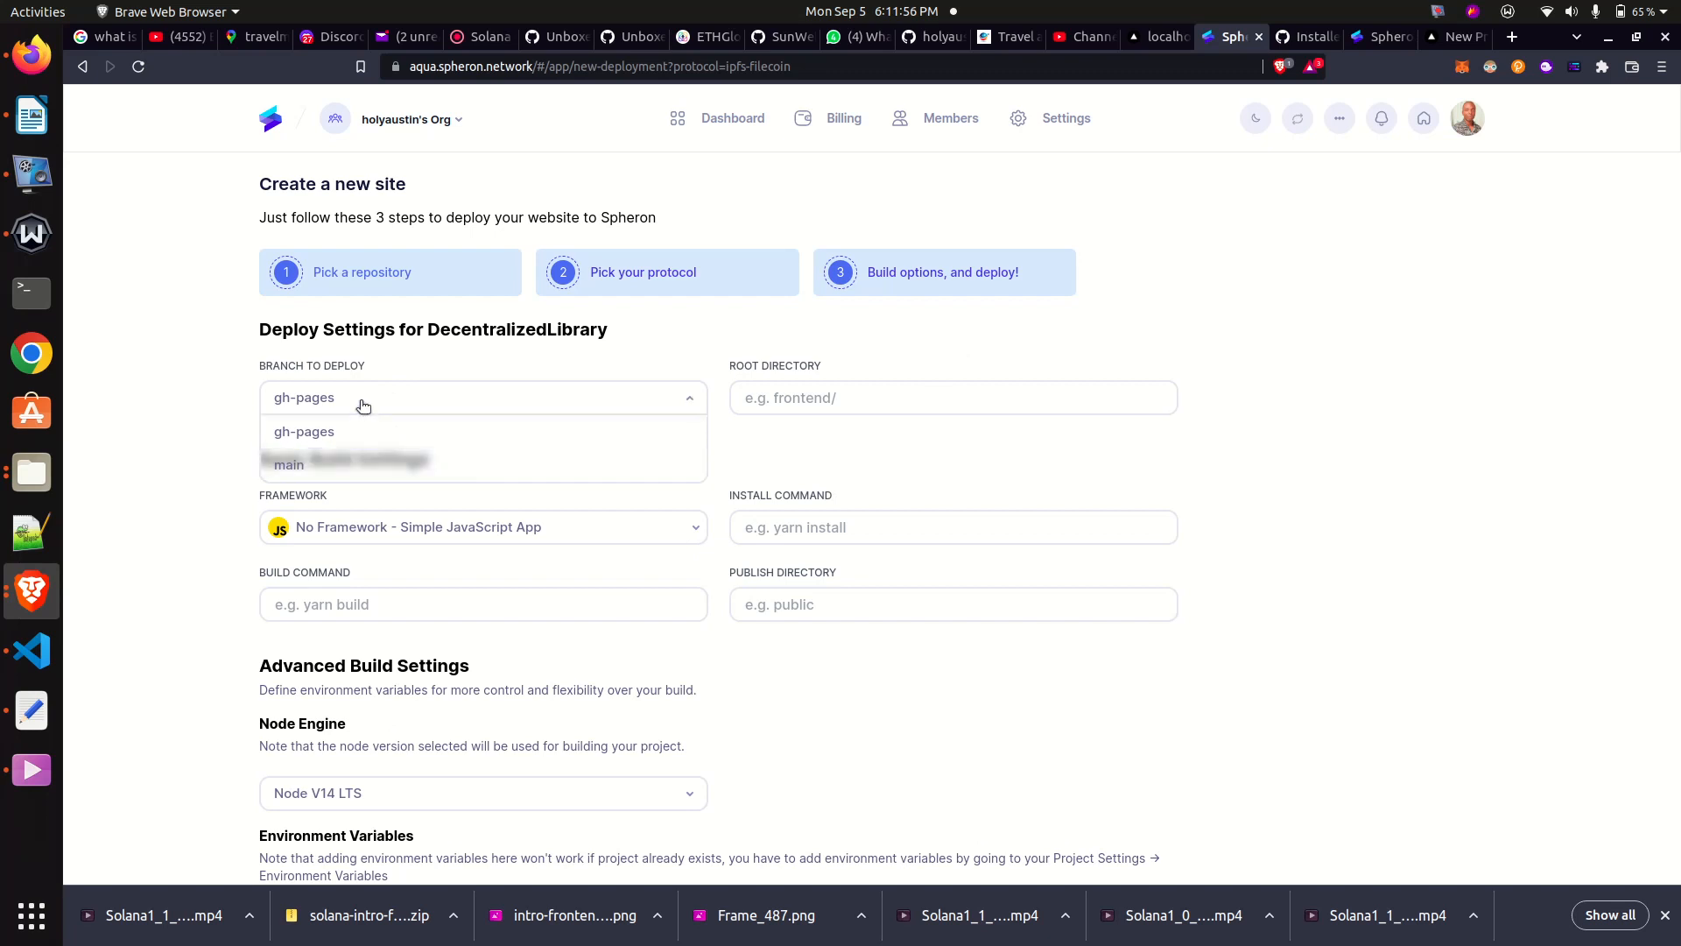
left_click(349, 473)
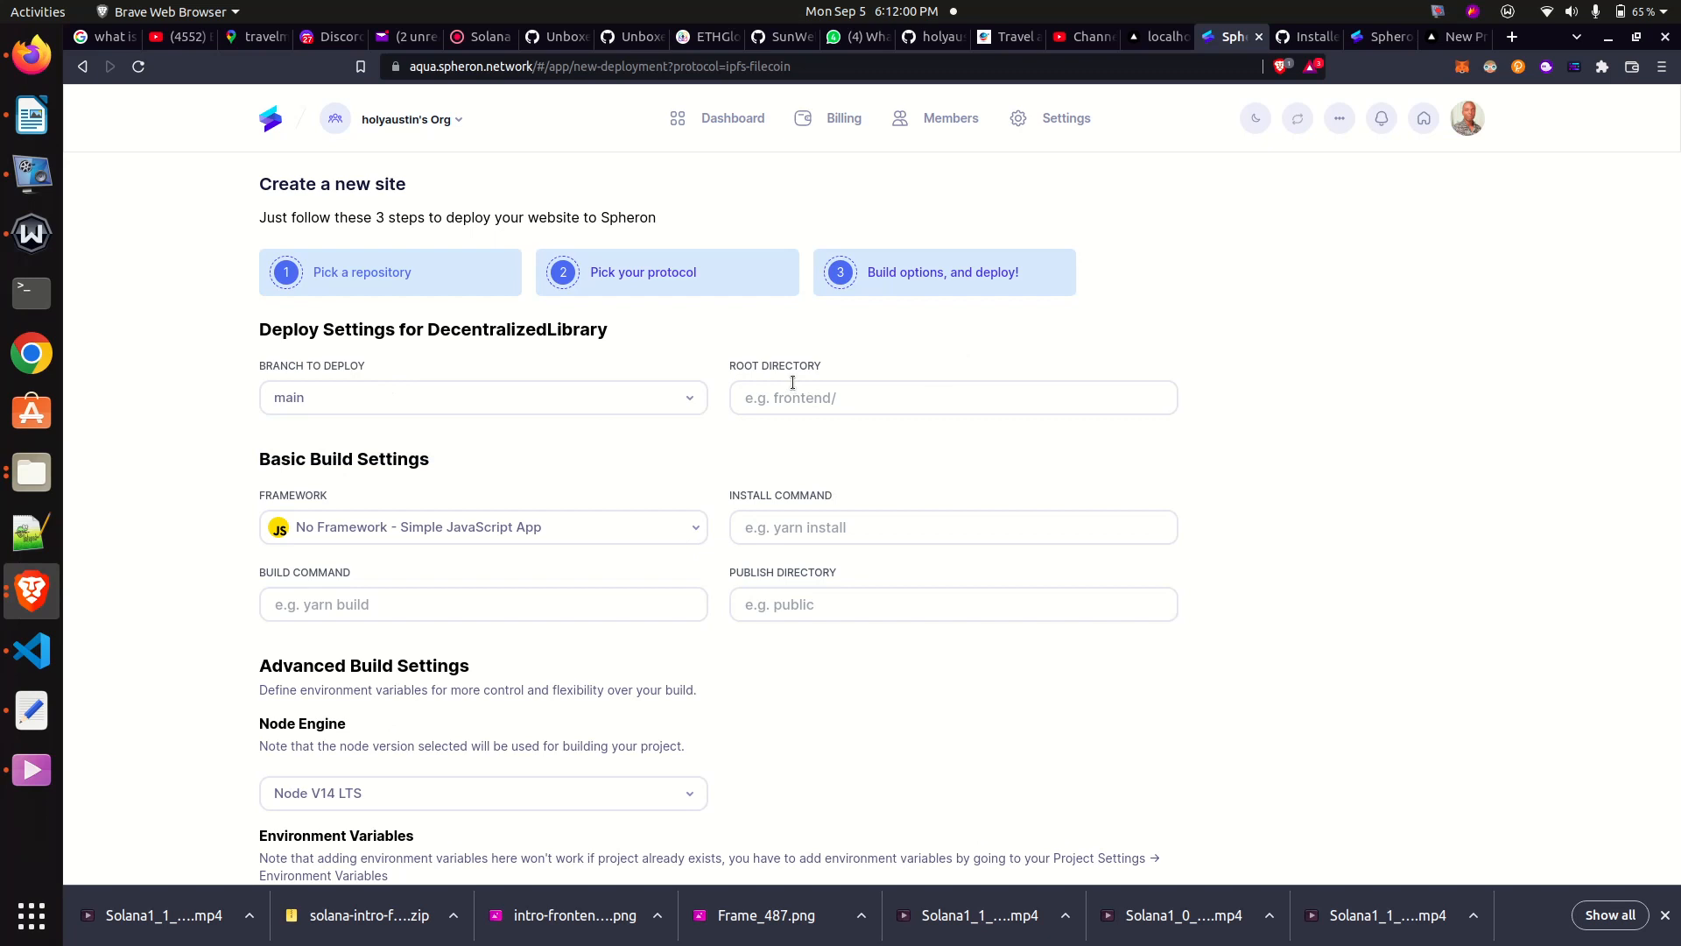
- Check the project's folder structure in Visual Studio Code, and back in Brave set the site's root directory to client/dist
left_click(867, 398)
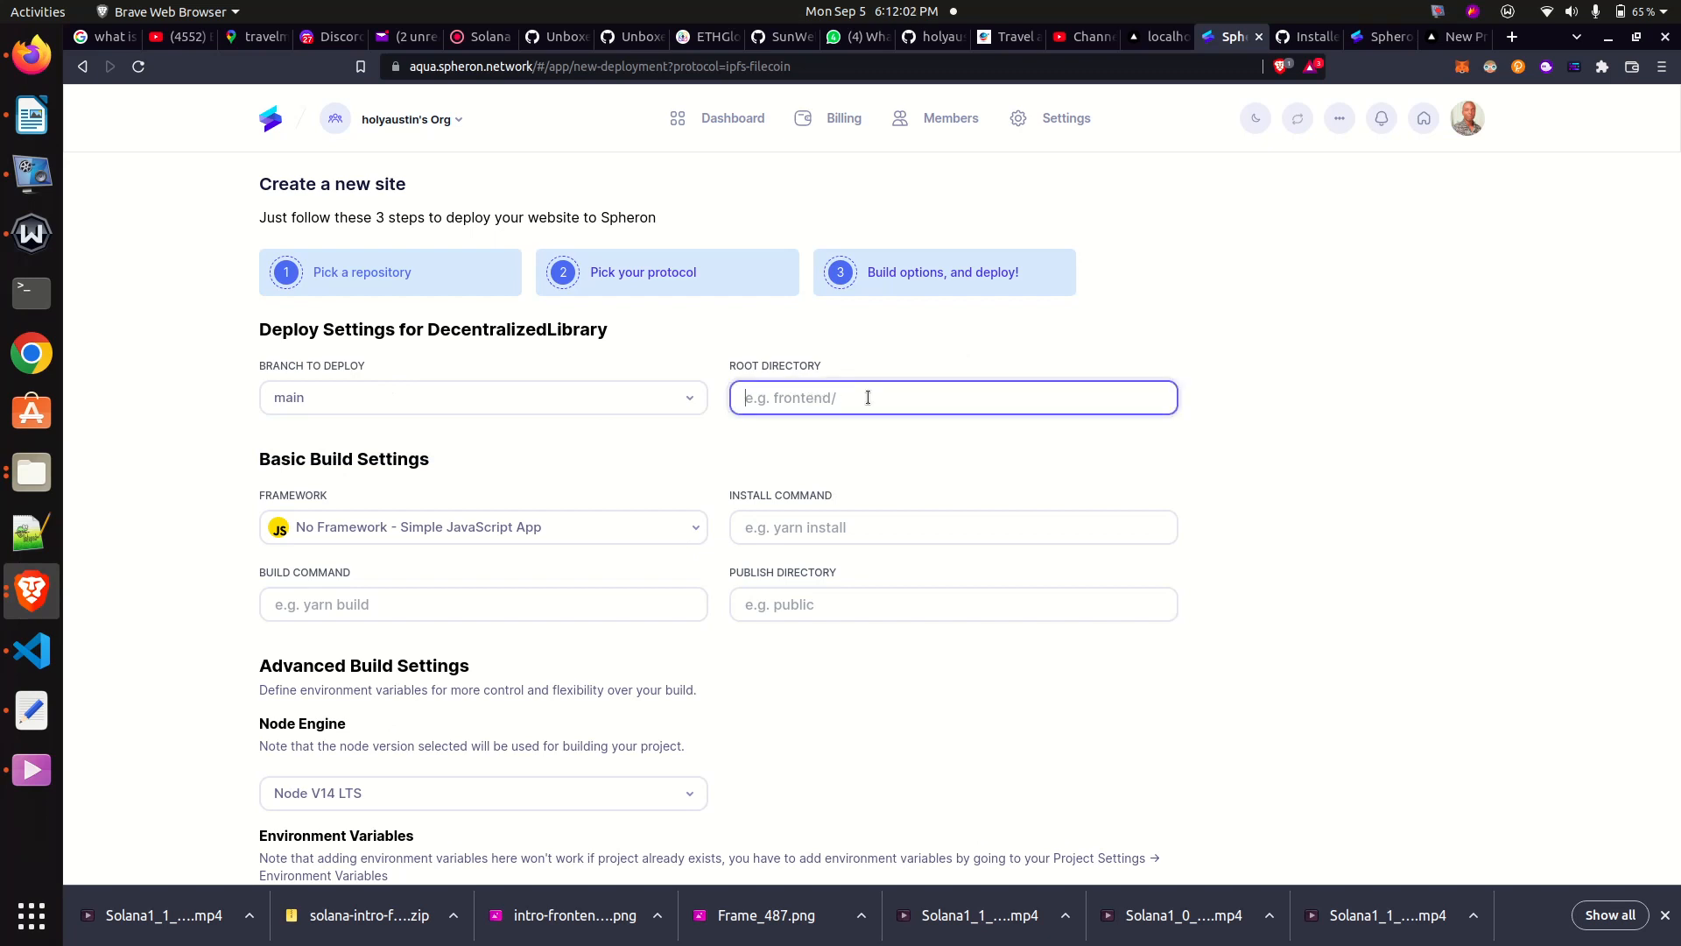
left_click(52, 664)
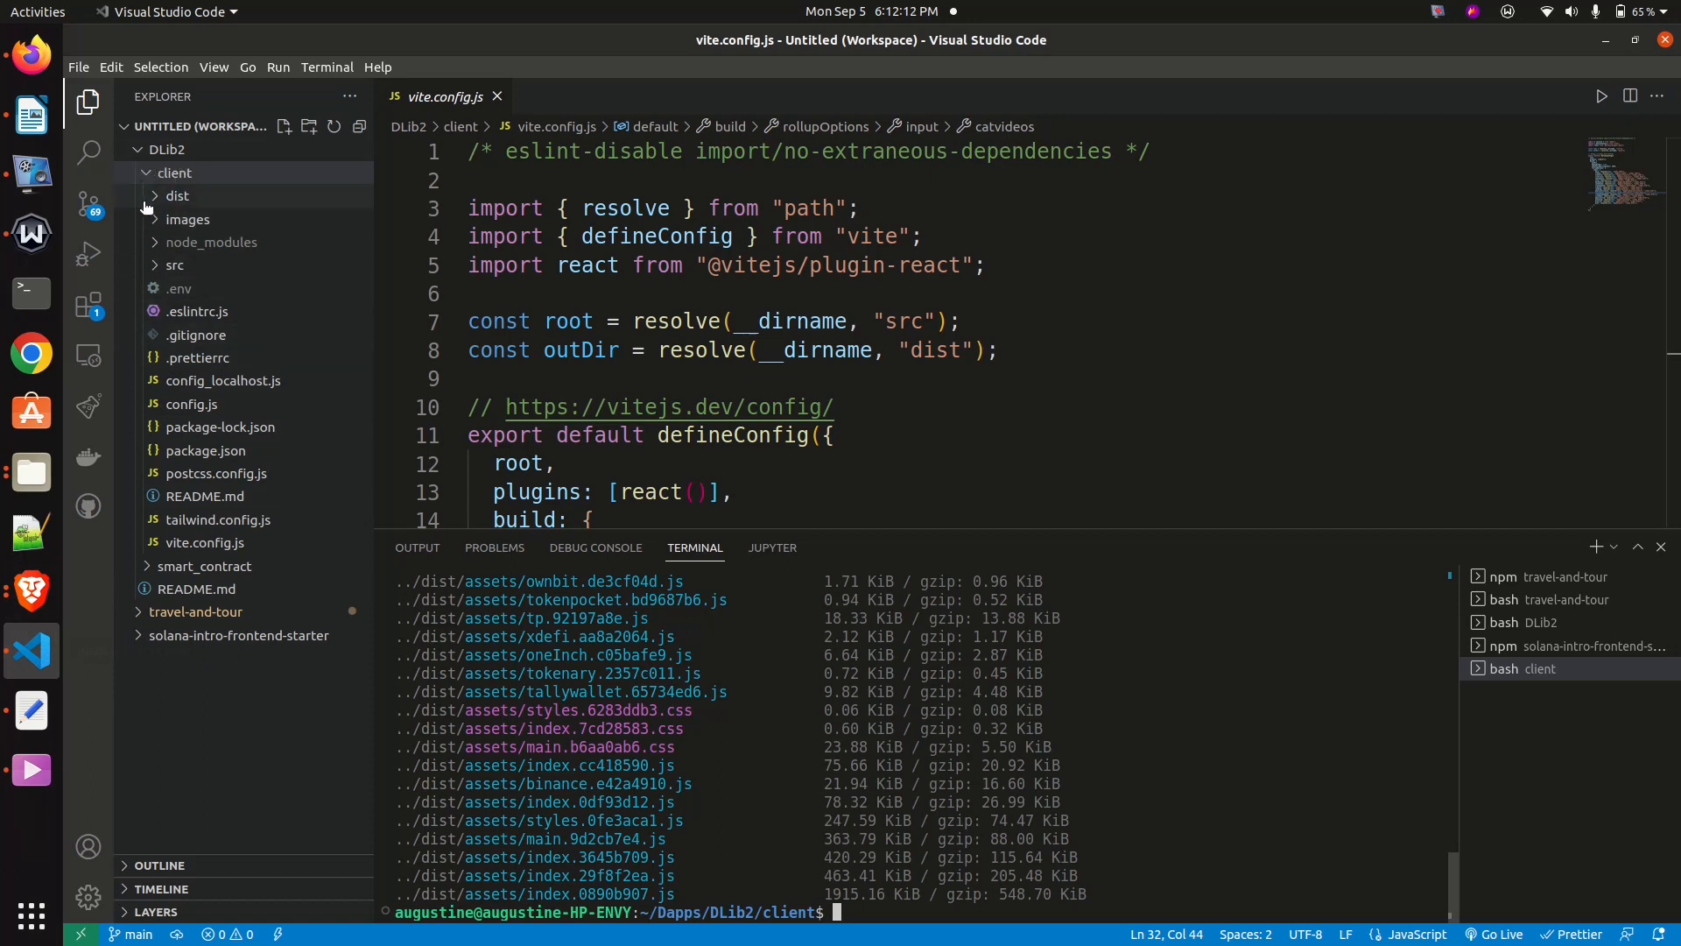
left_click(33, 588)
type("client")
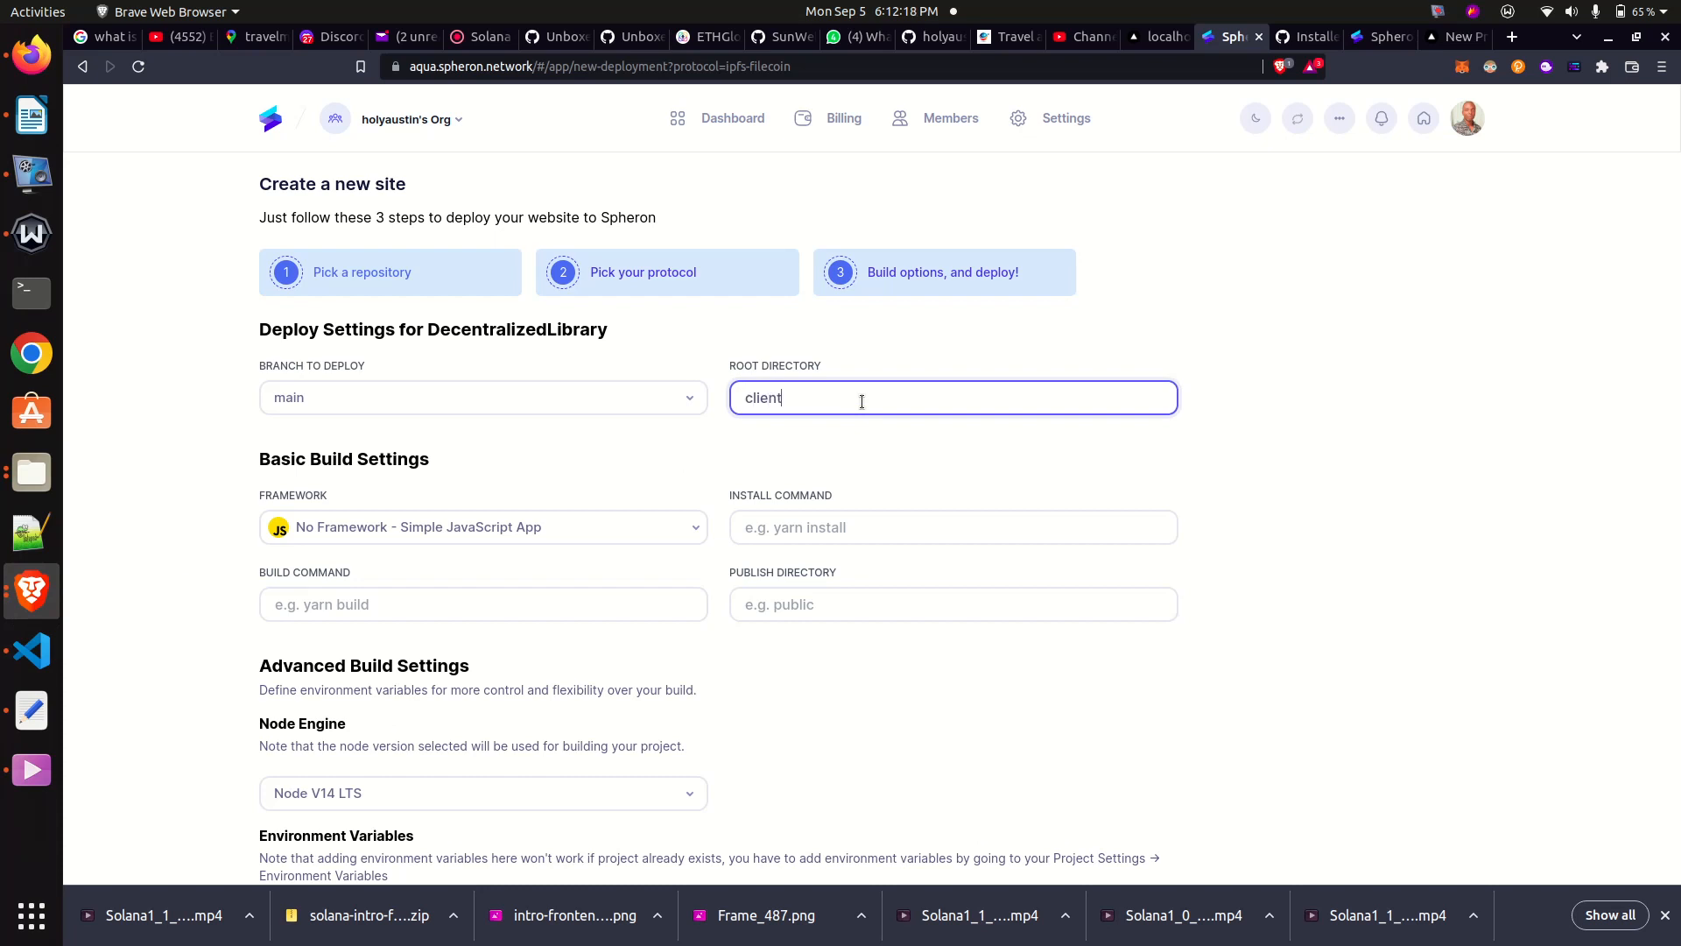
type("/dist")
left_click(627, 539)
left_click(627, 539)
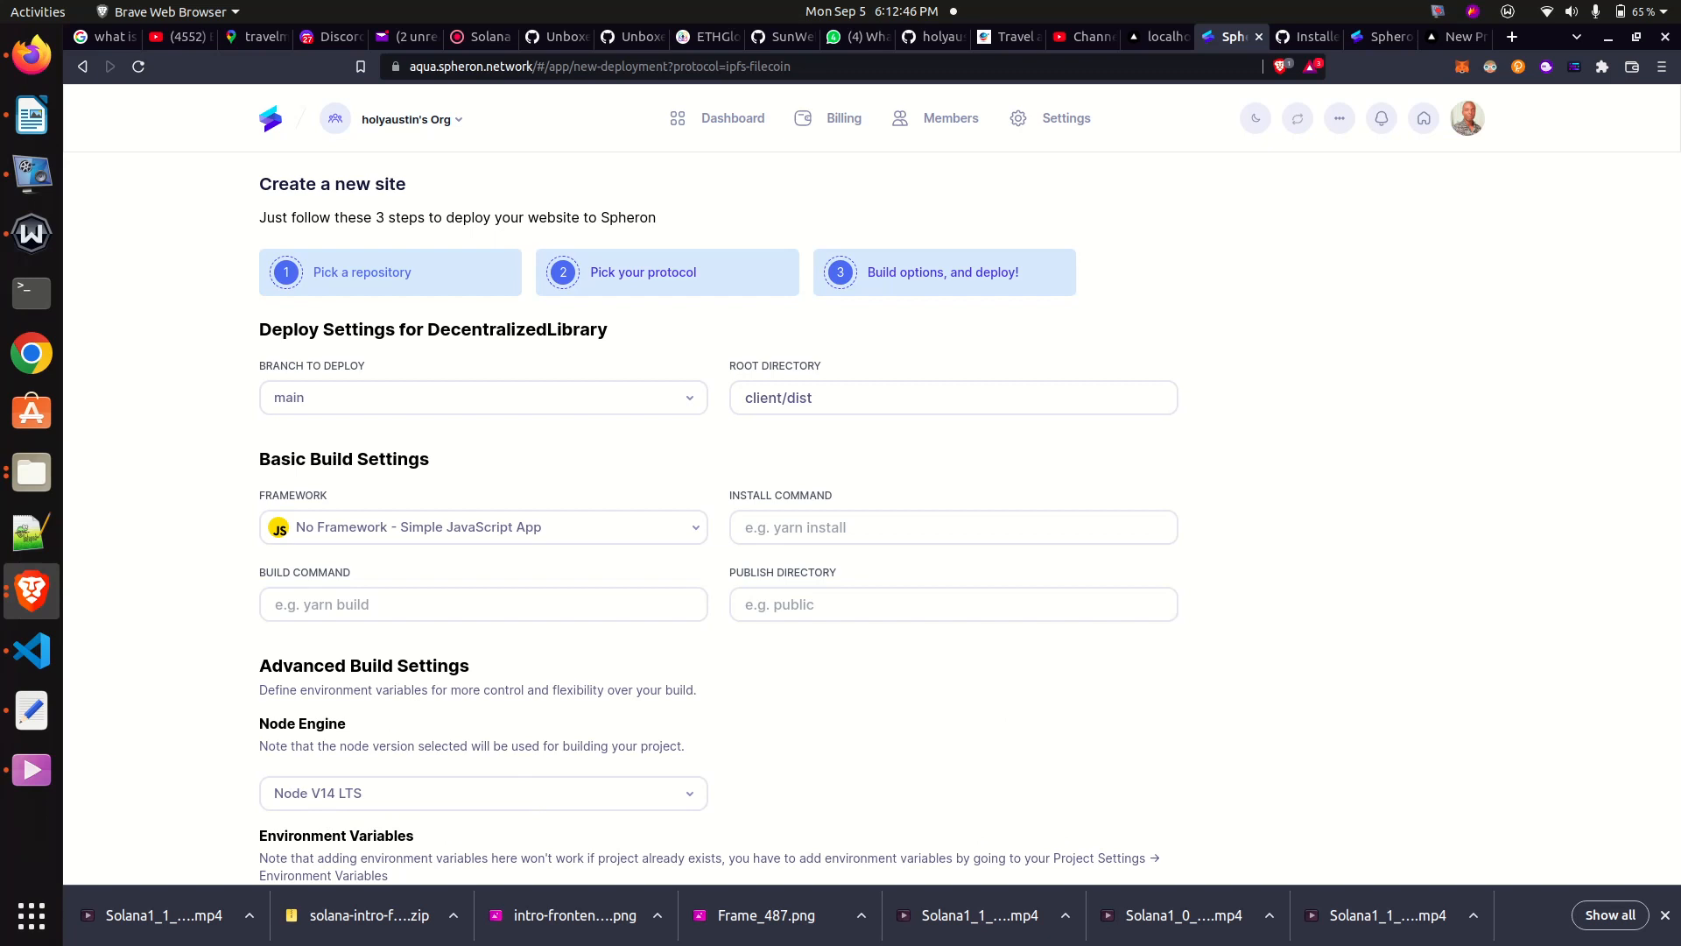
- Deploy the DecentralizedLibrary site with the configured settings
scroll(1320, 647, "down", 2)
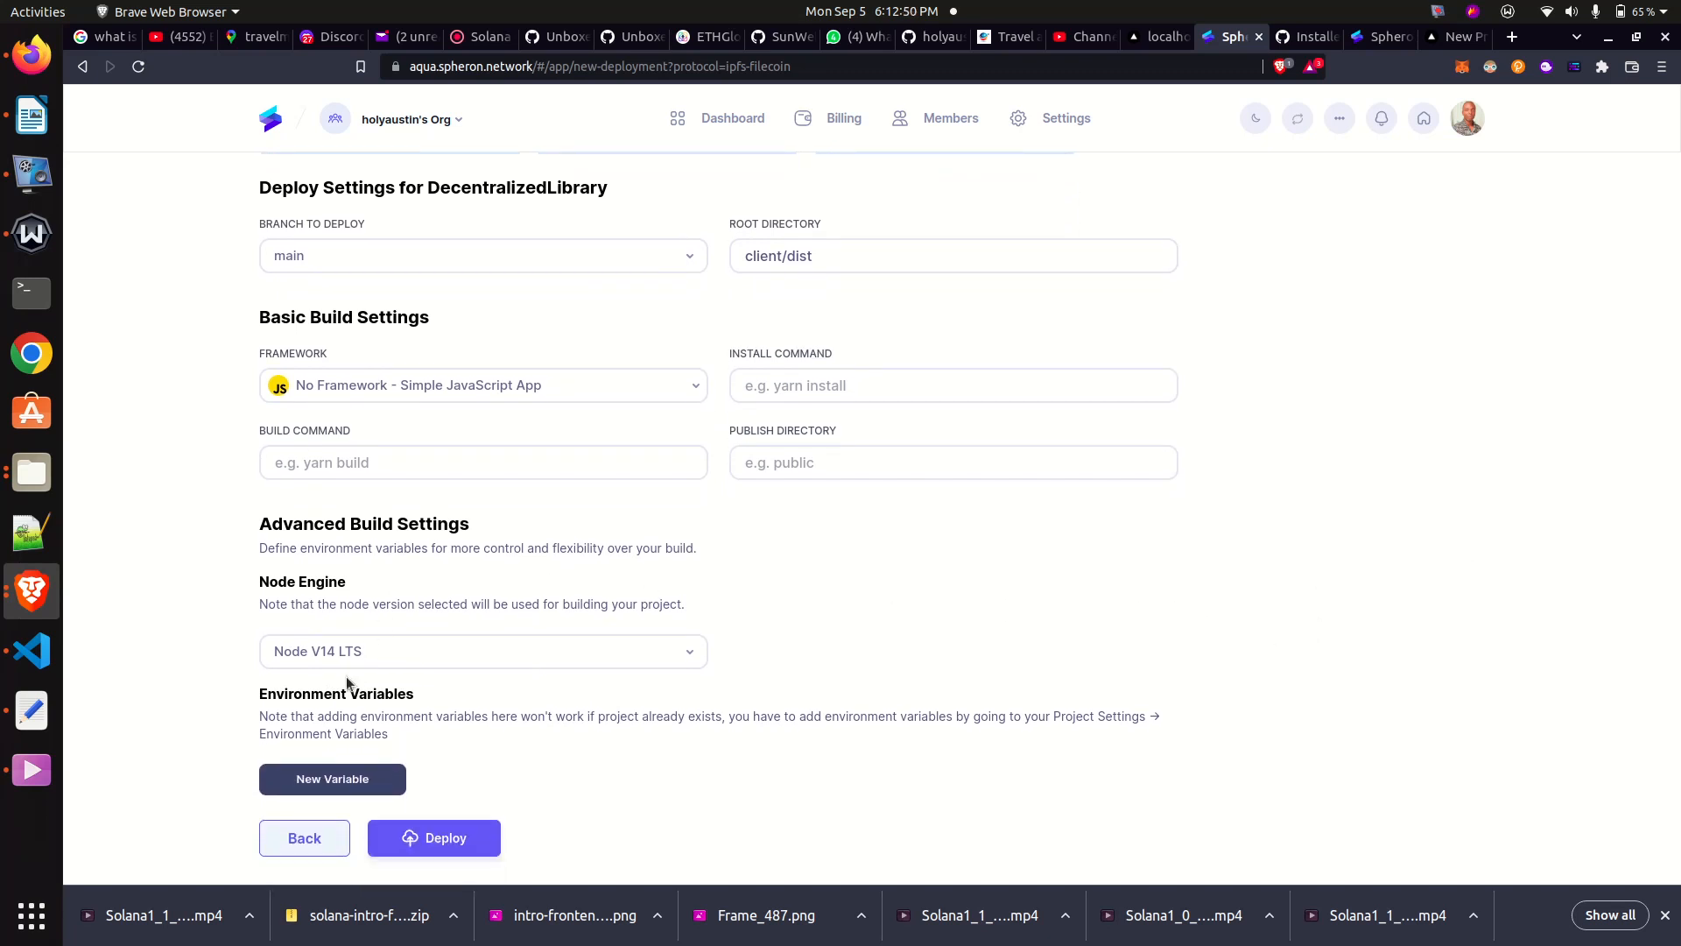
left_click(448, 846)
left_click(459, 843)
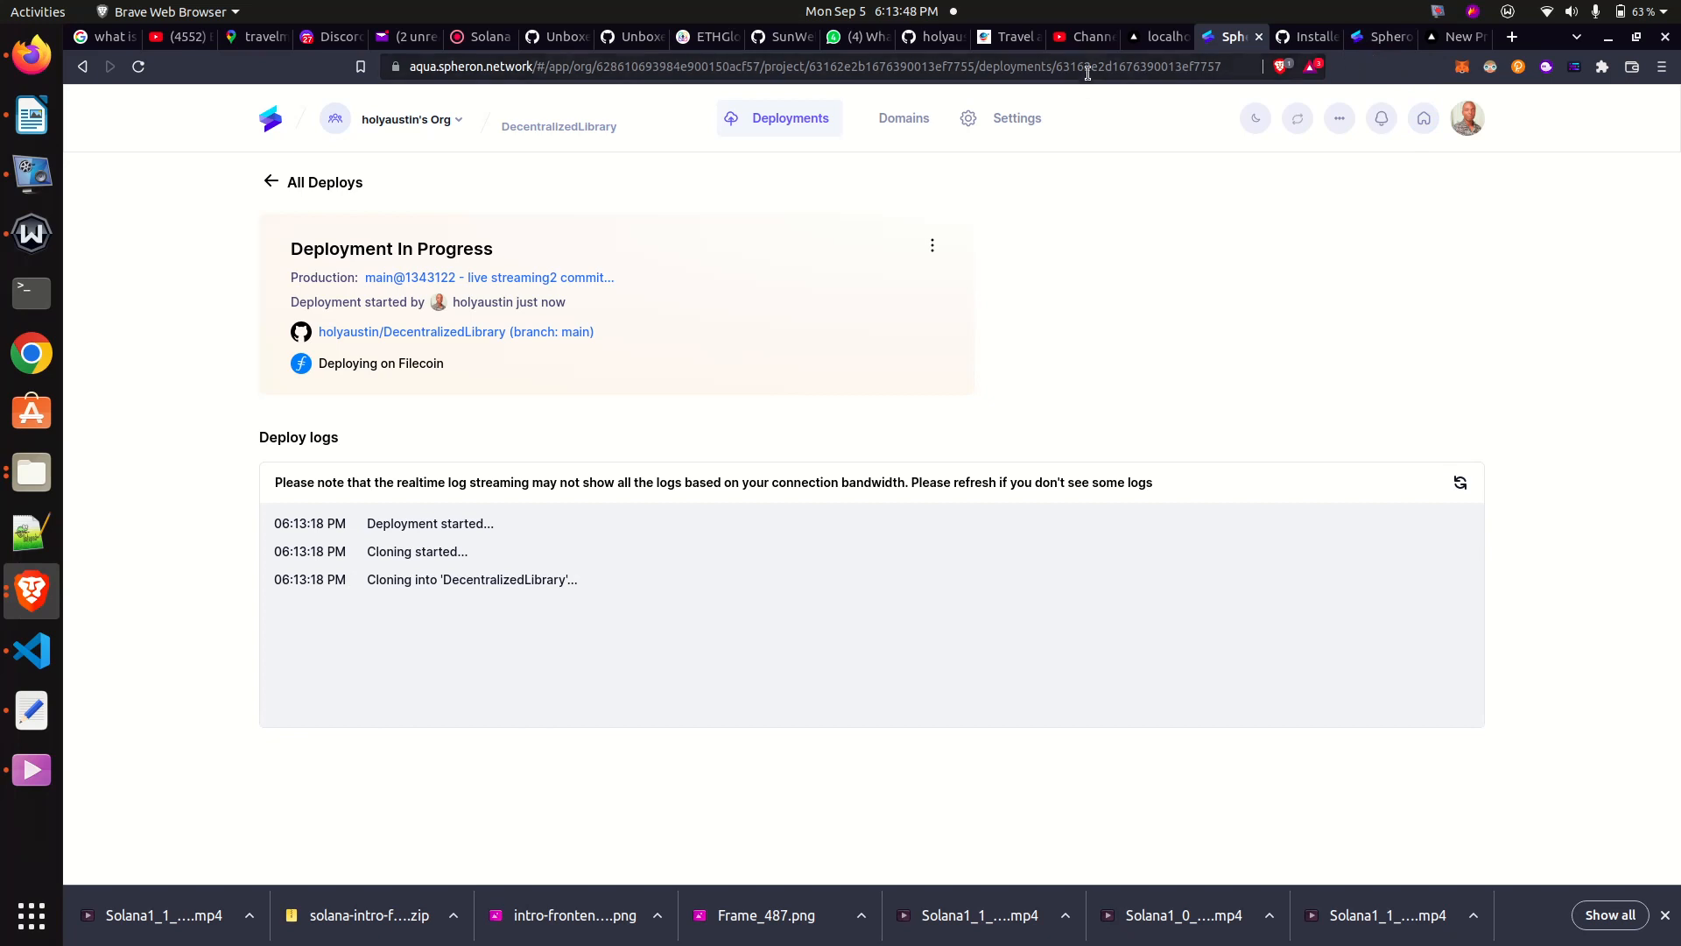
- Revisit the "what is vite js" search results, and switch to Visual Studio Code to examine the build and rollupOptions entries in vite.config.js
left_click(106, 42)
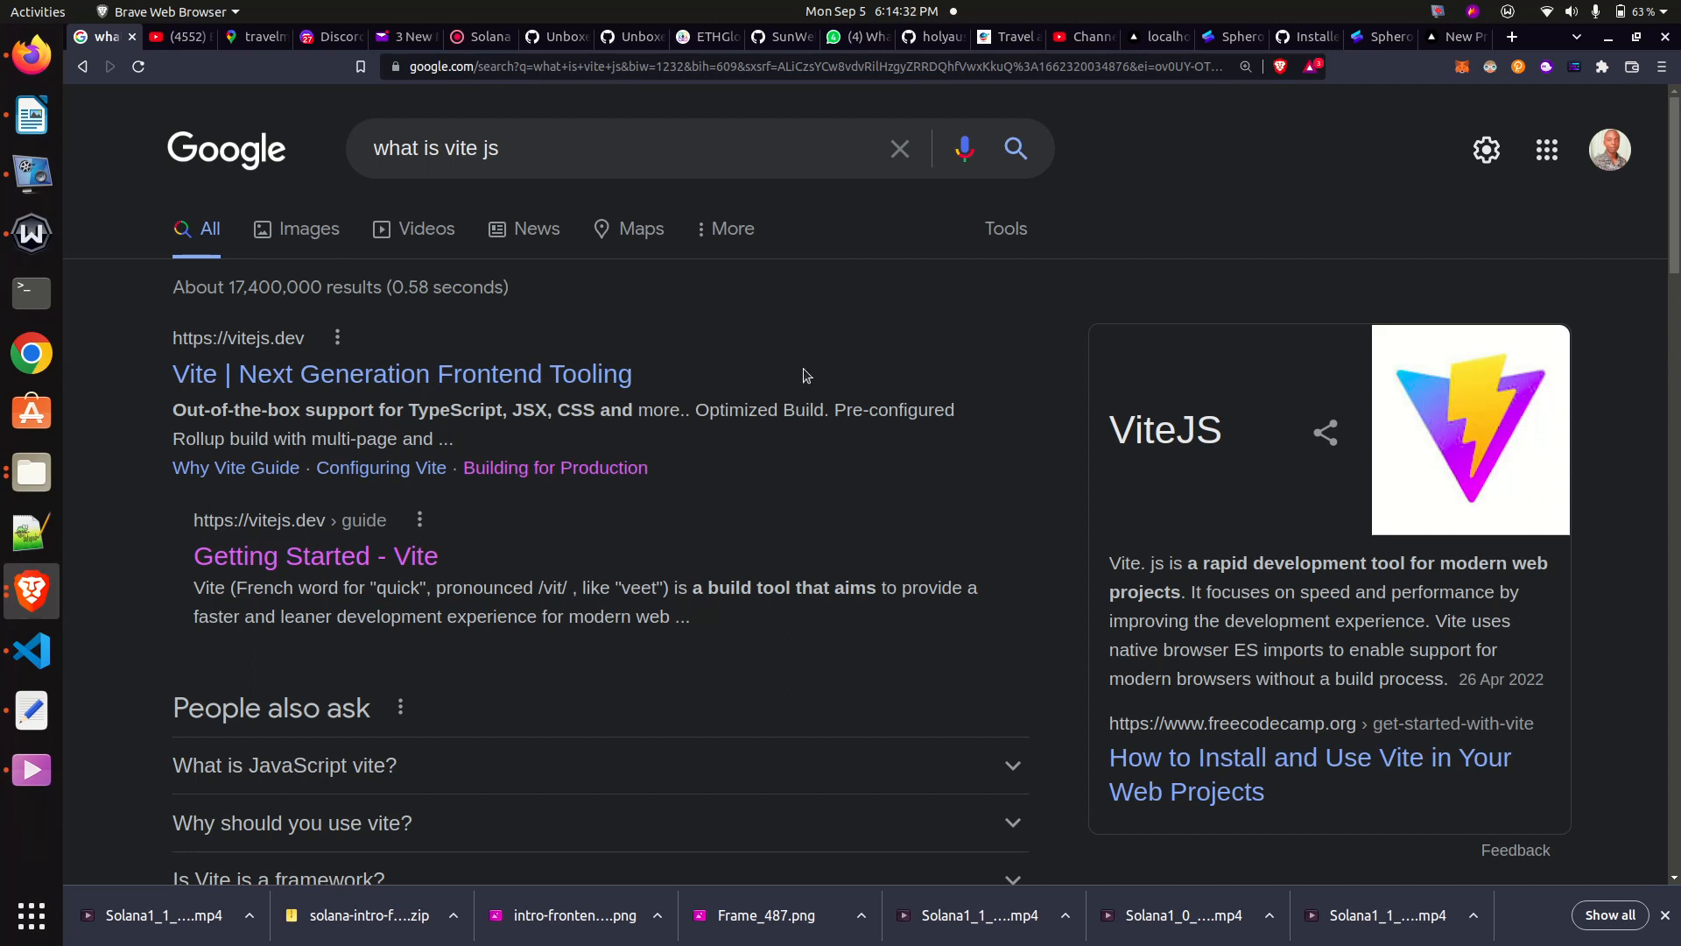
left_click(41, 657)
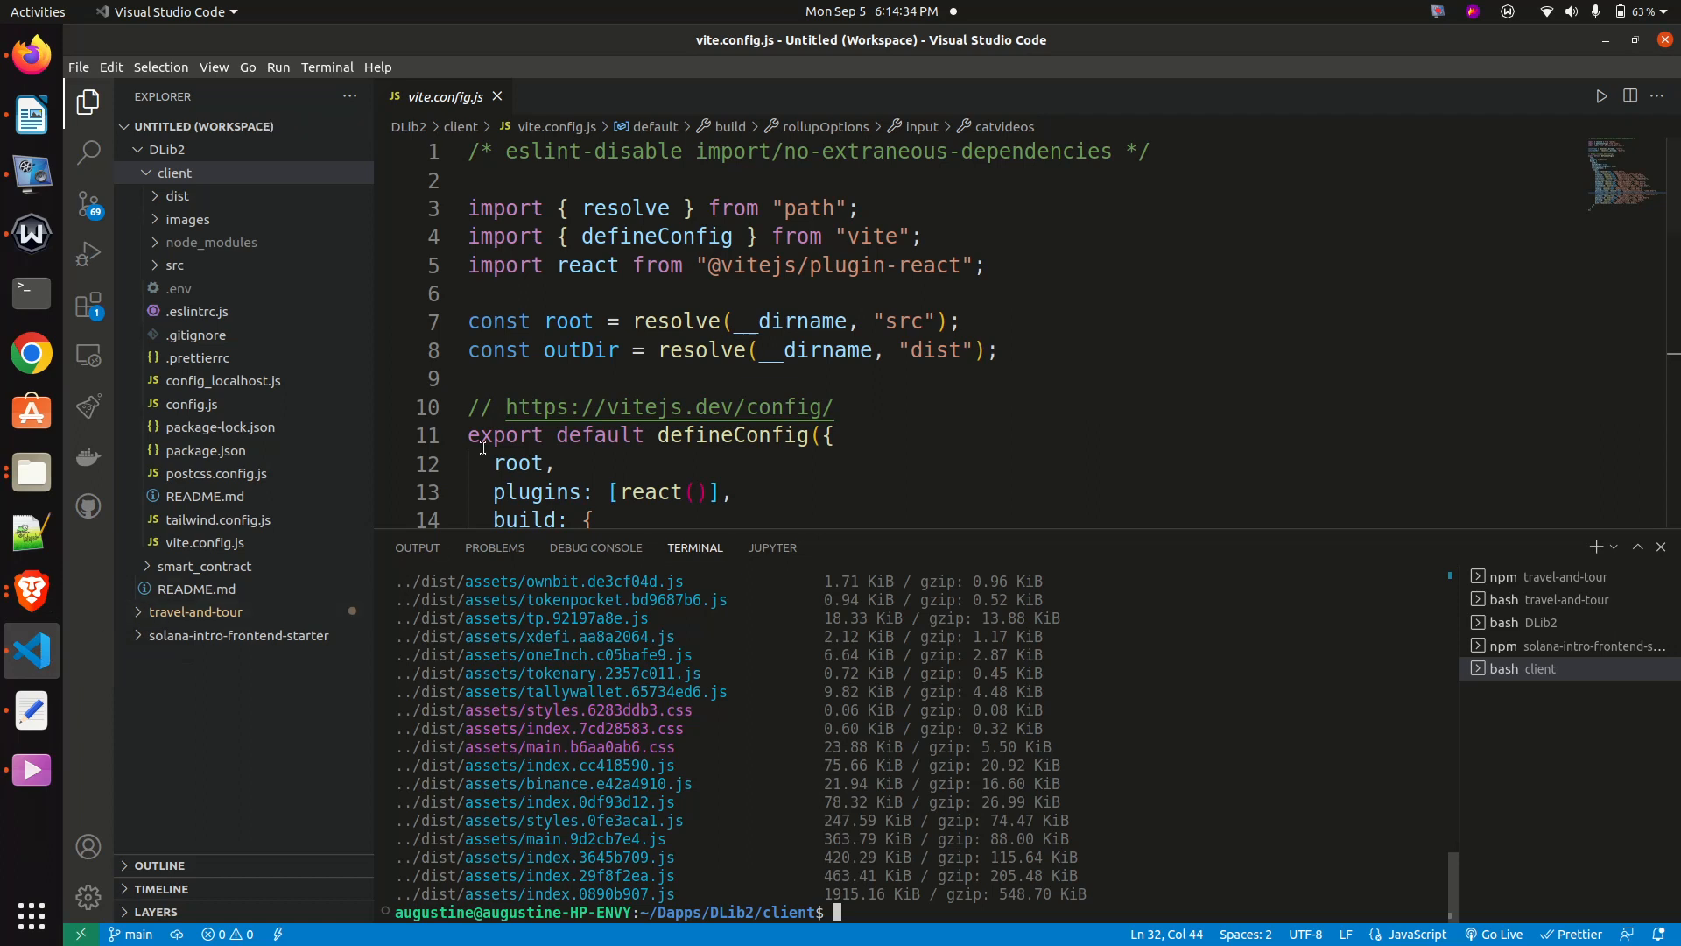
left_click(834, 407)
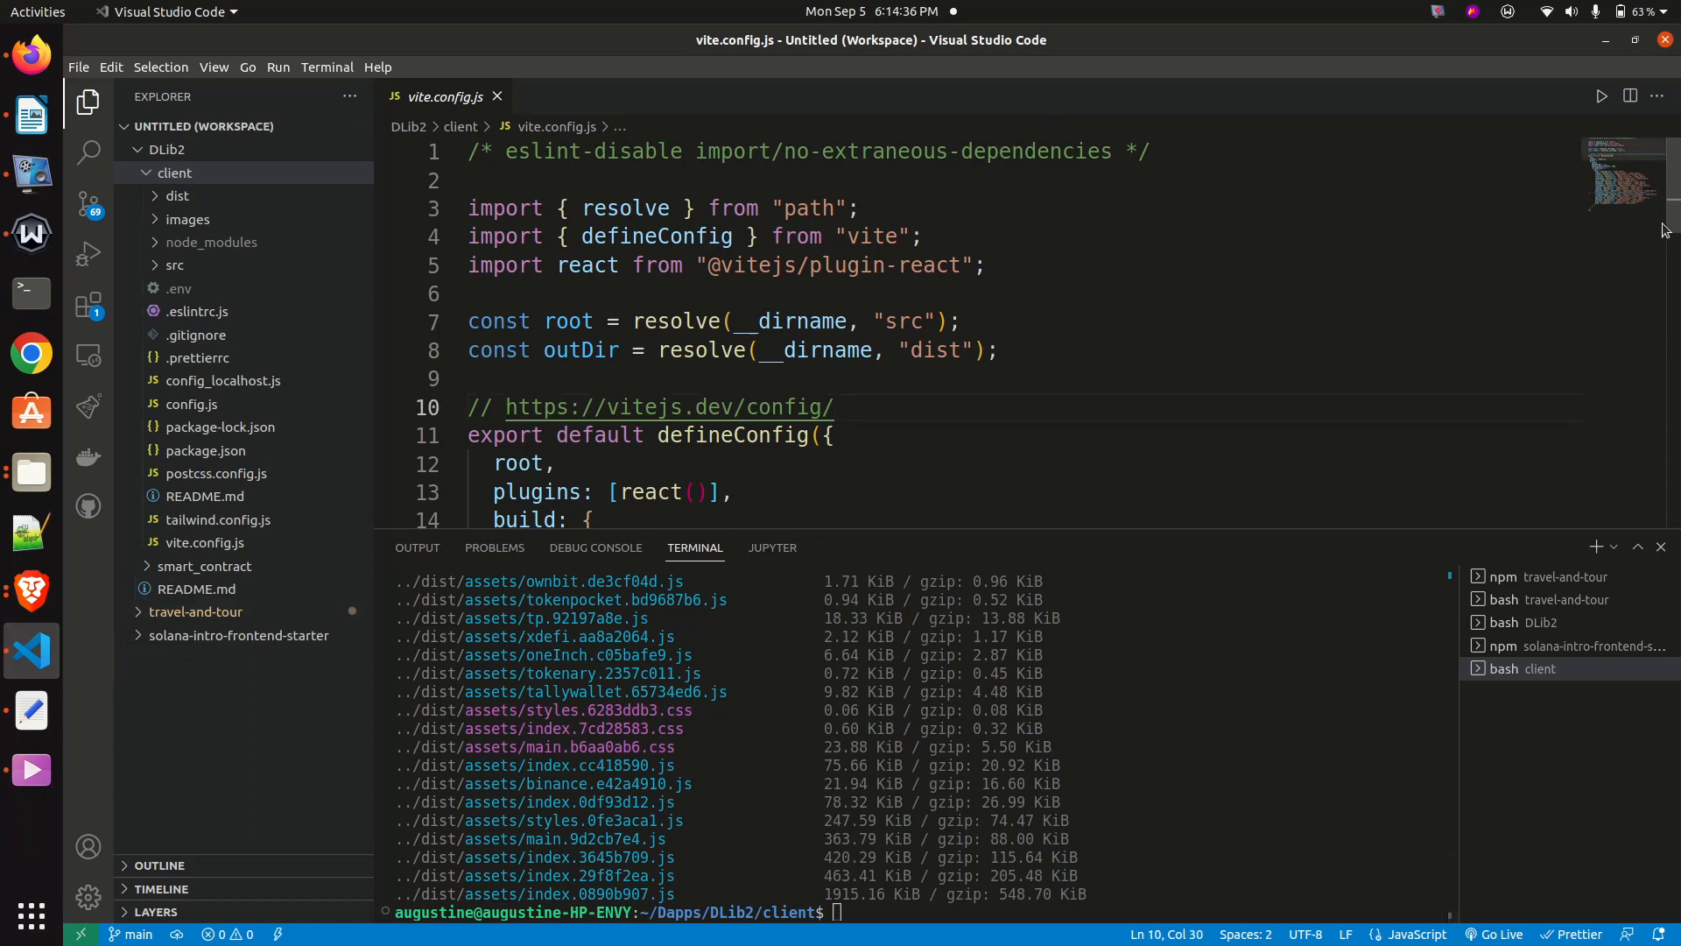
scroll(1361, 367, "down", 3)
scroll(523, 296, "down", 2)
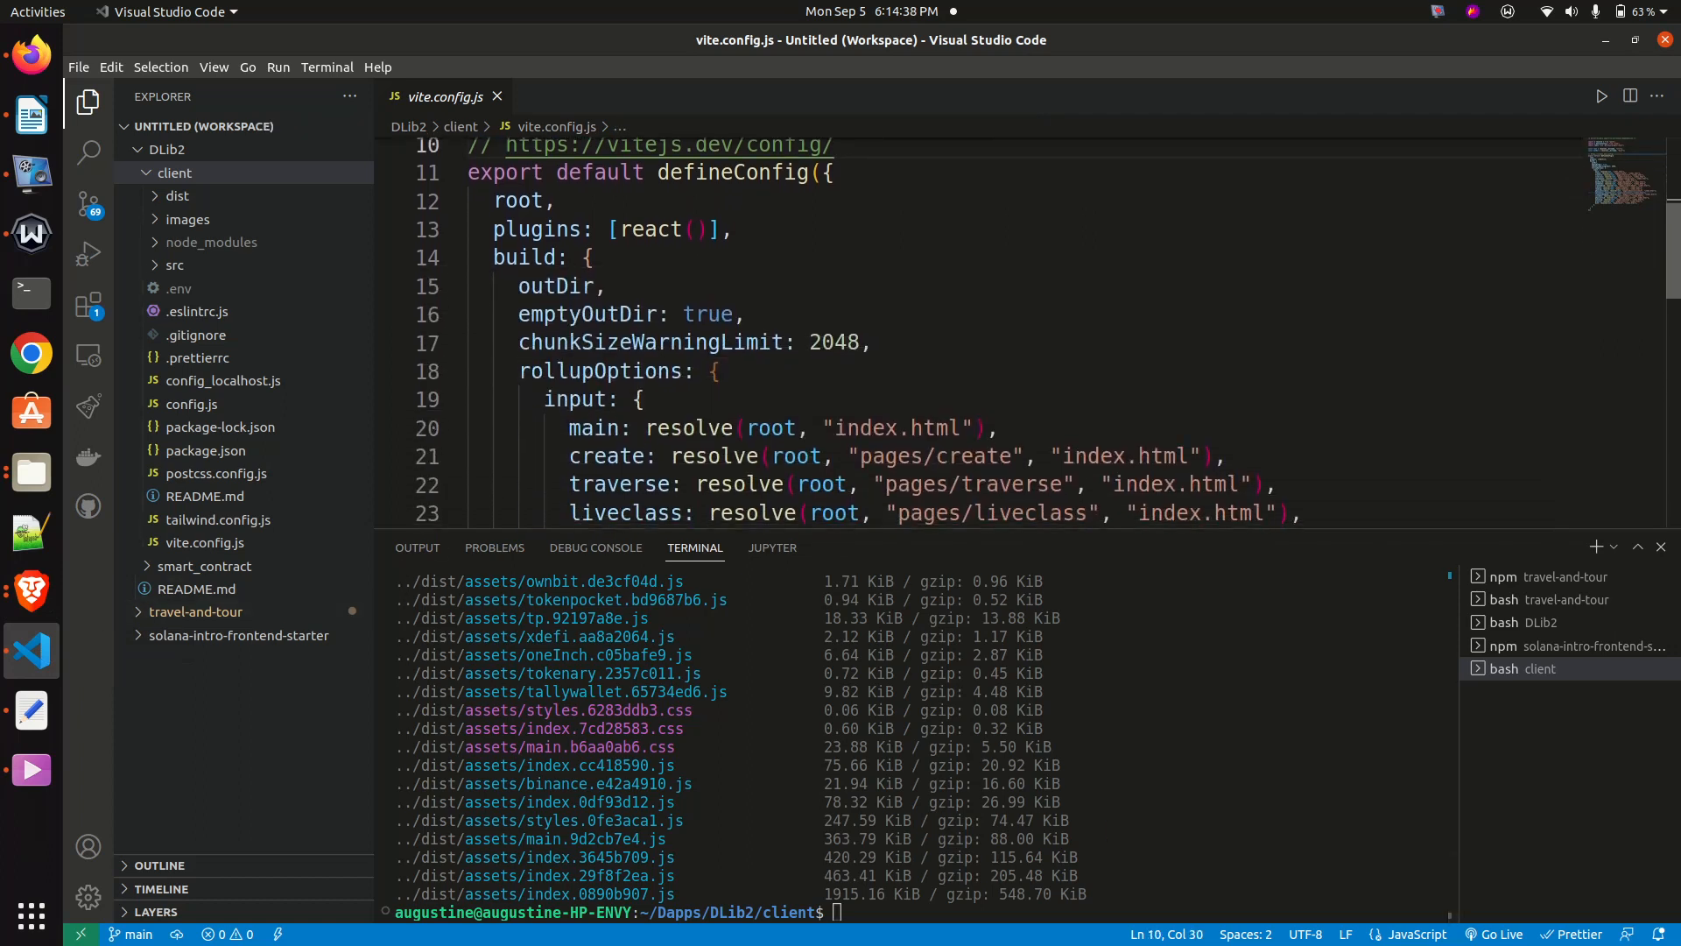
left_click_drag(521, 296, 697, 297)
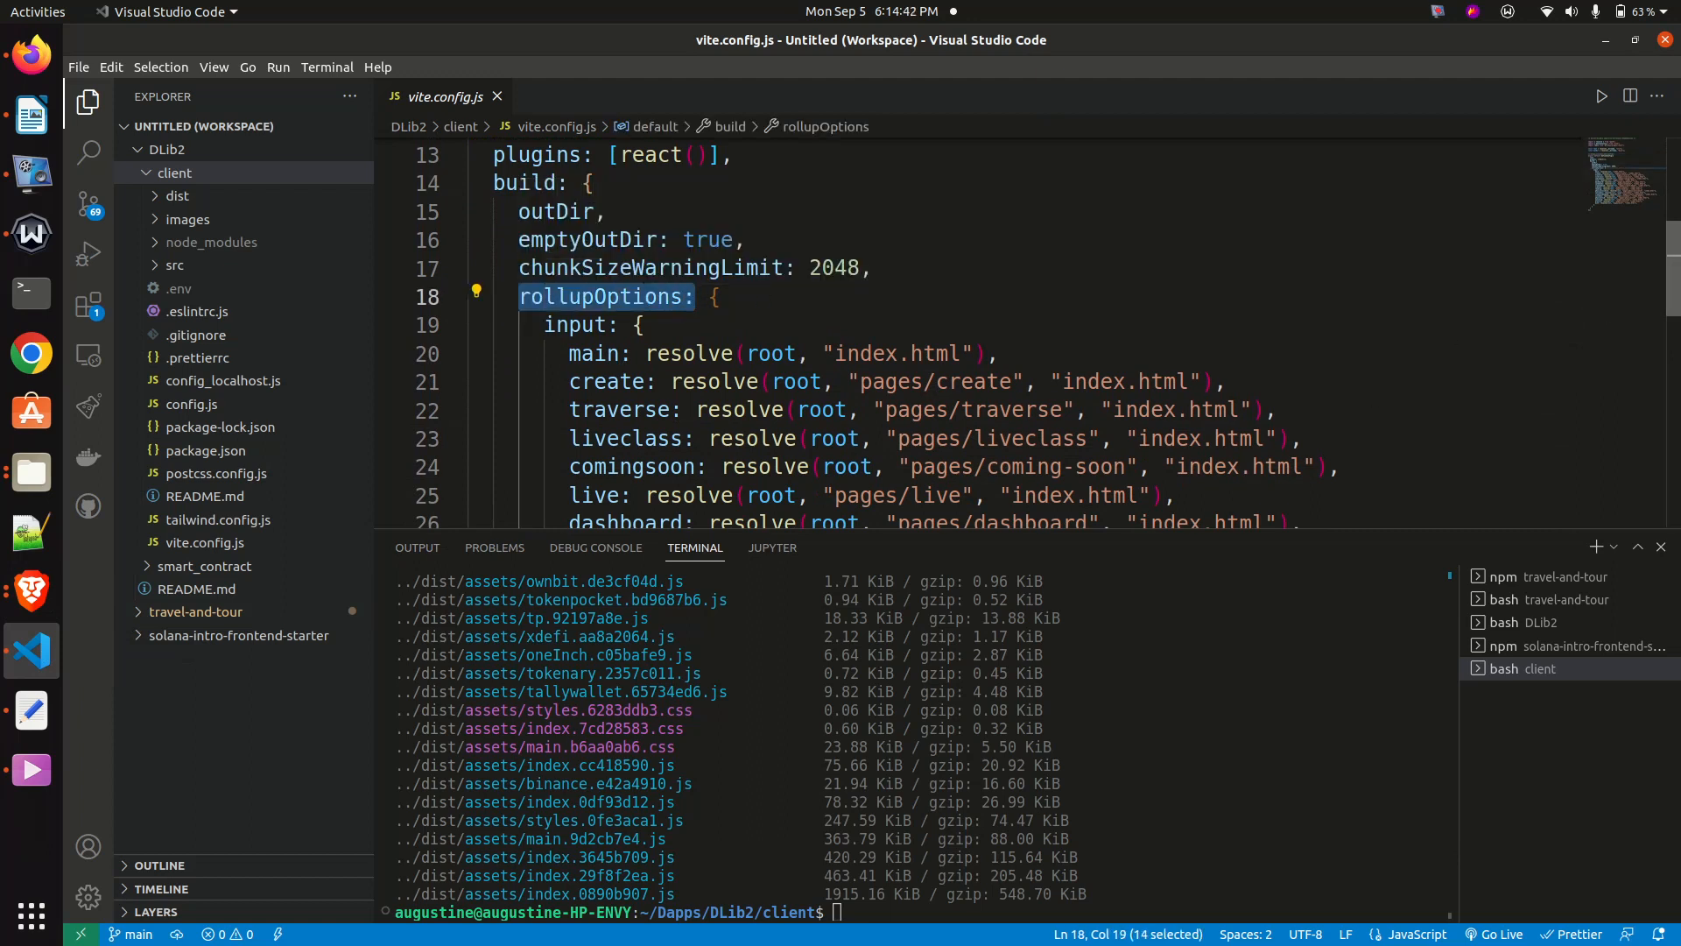
scroll(696, 298, "down", 2)
scroll(696, 297, "down", 4)
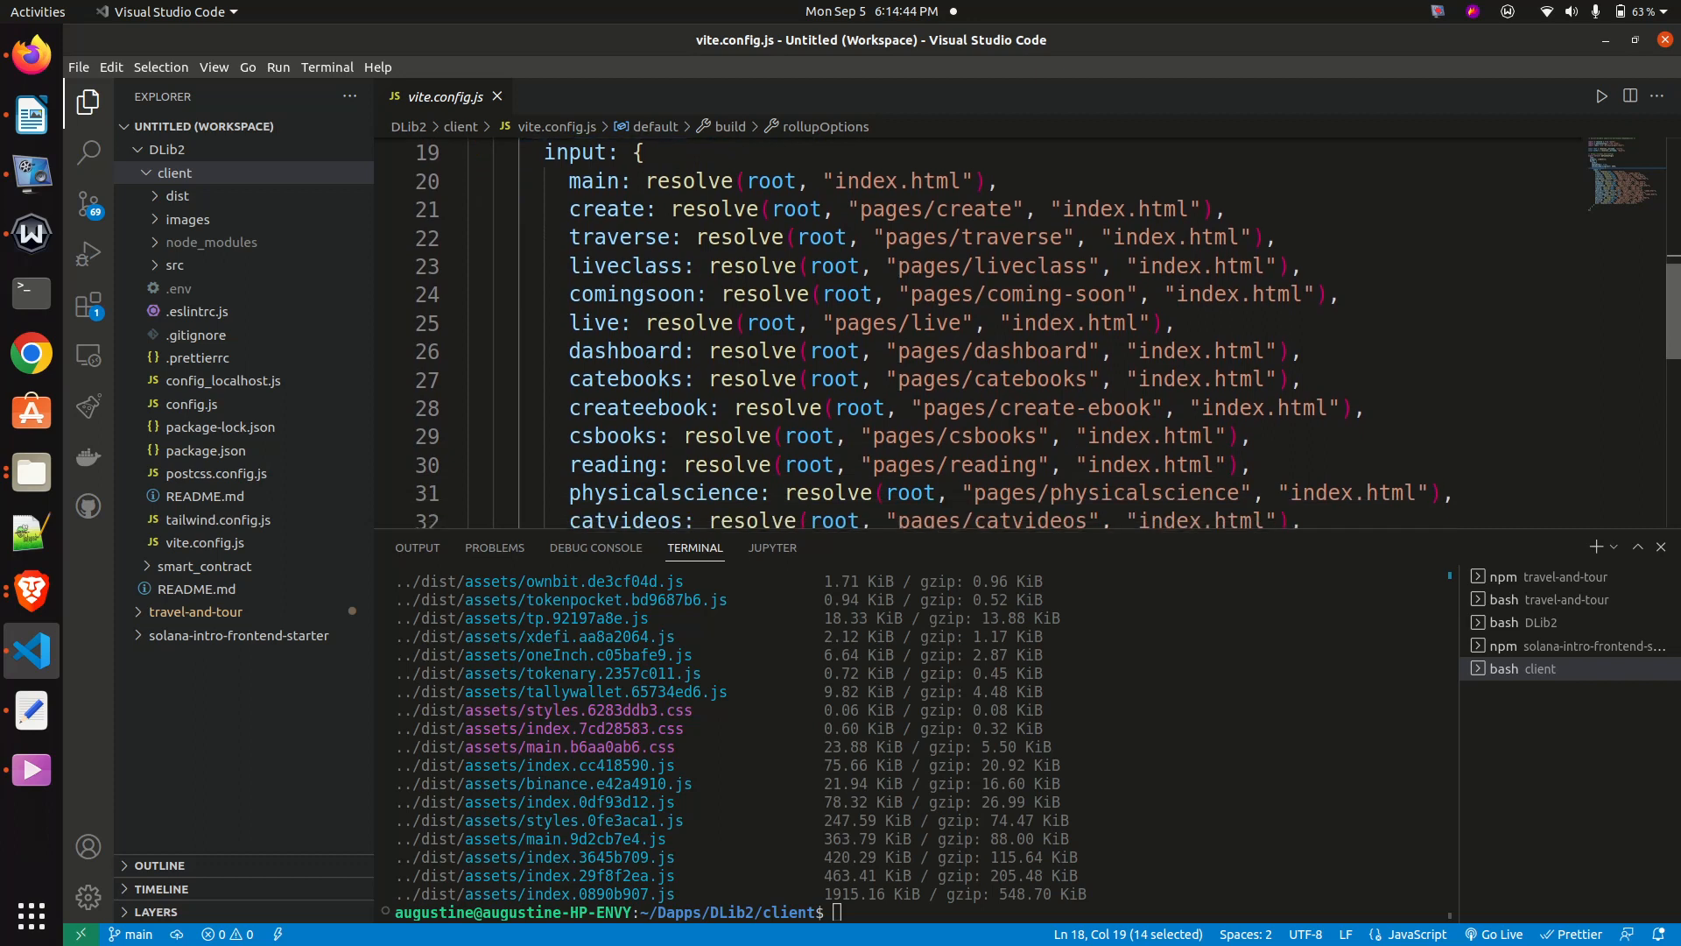
scroll(697, 297, "down", 2)
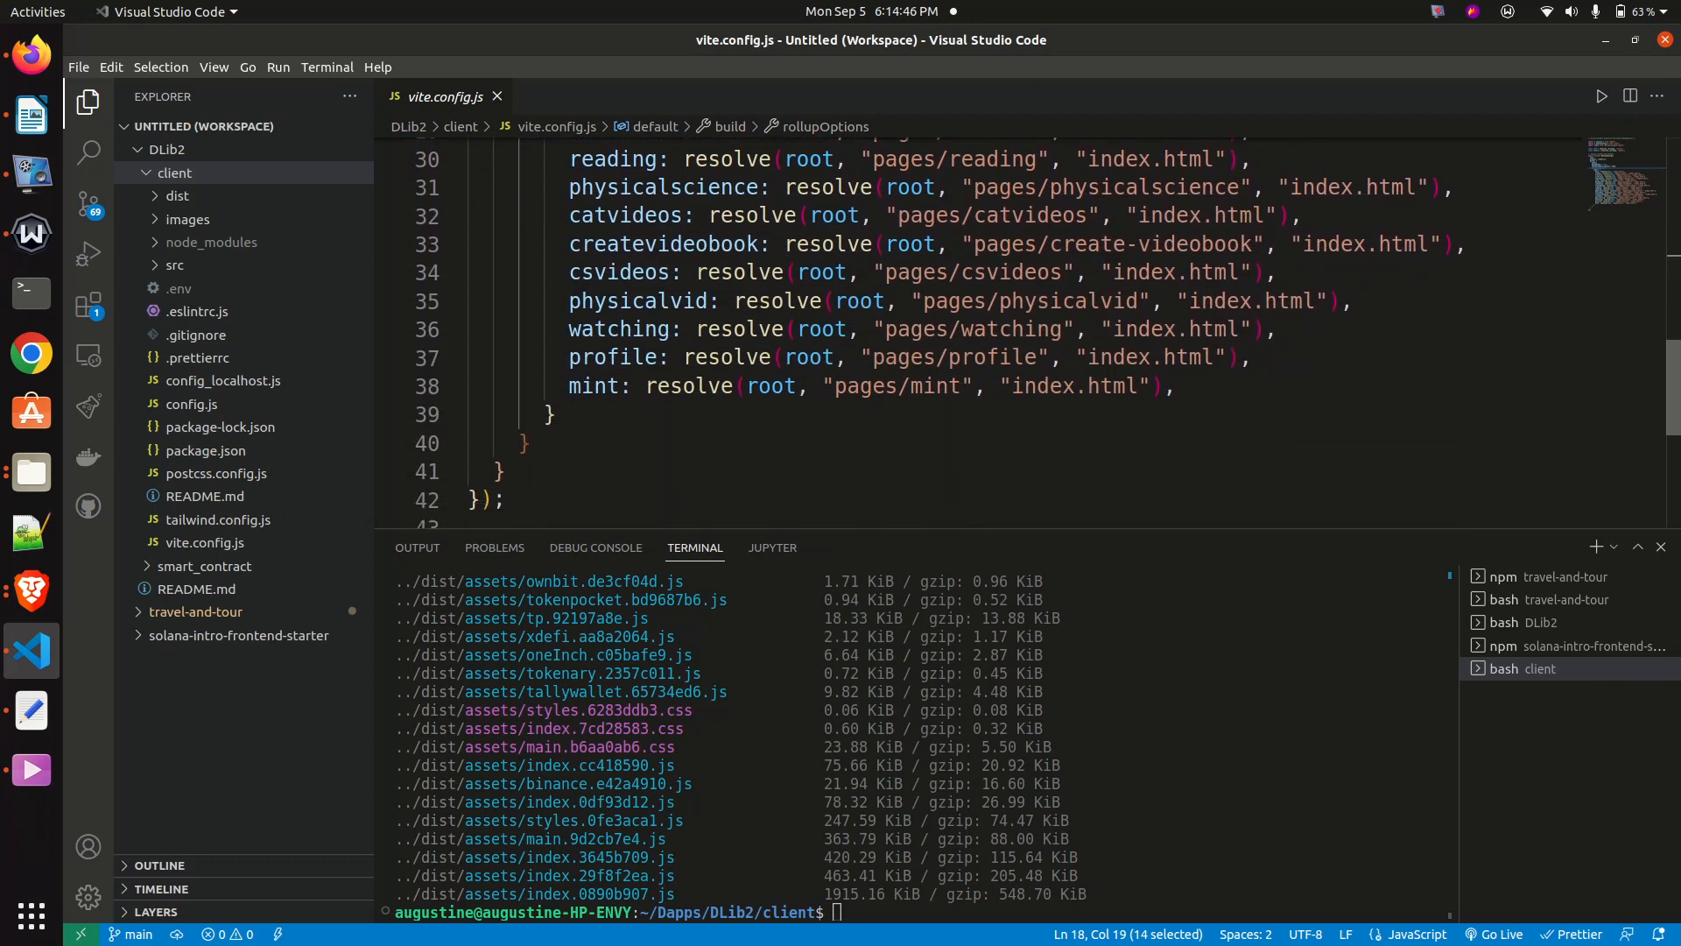
scroll(696, 298, "up", 8)
scroll(696, 298, "up", 3)
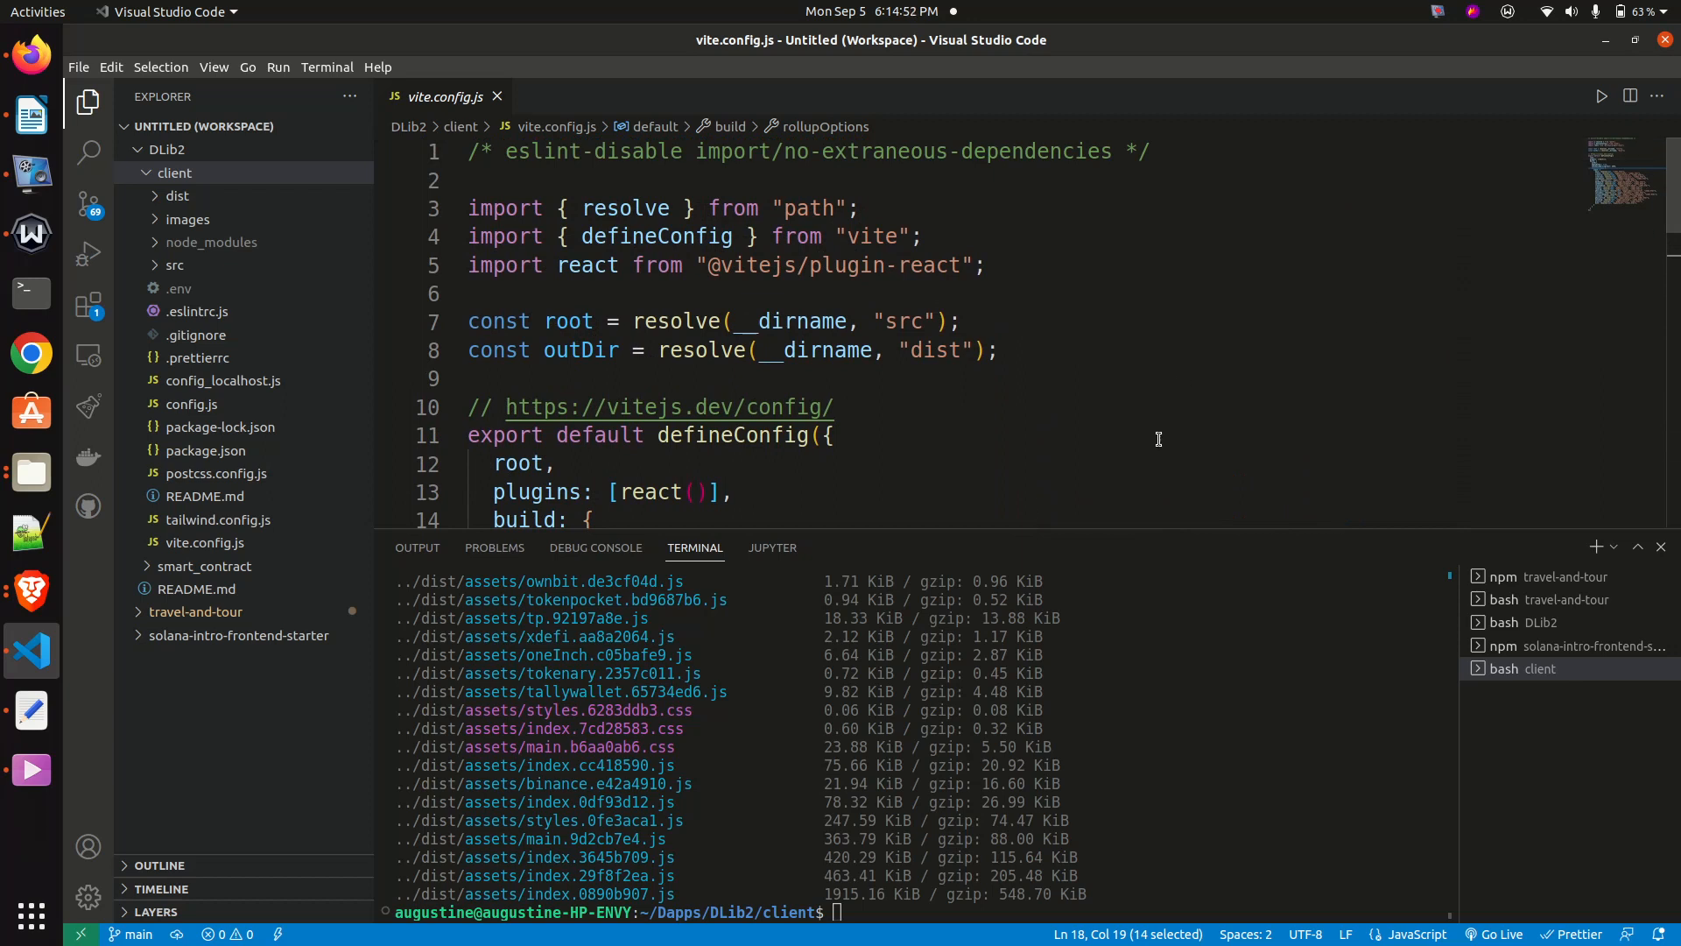
- Switch to Brave, revisit the Spheron homepage and check the progress of the DecentralizedLibrary deployment
left_click(32, 590)
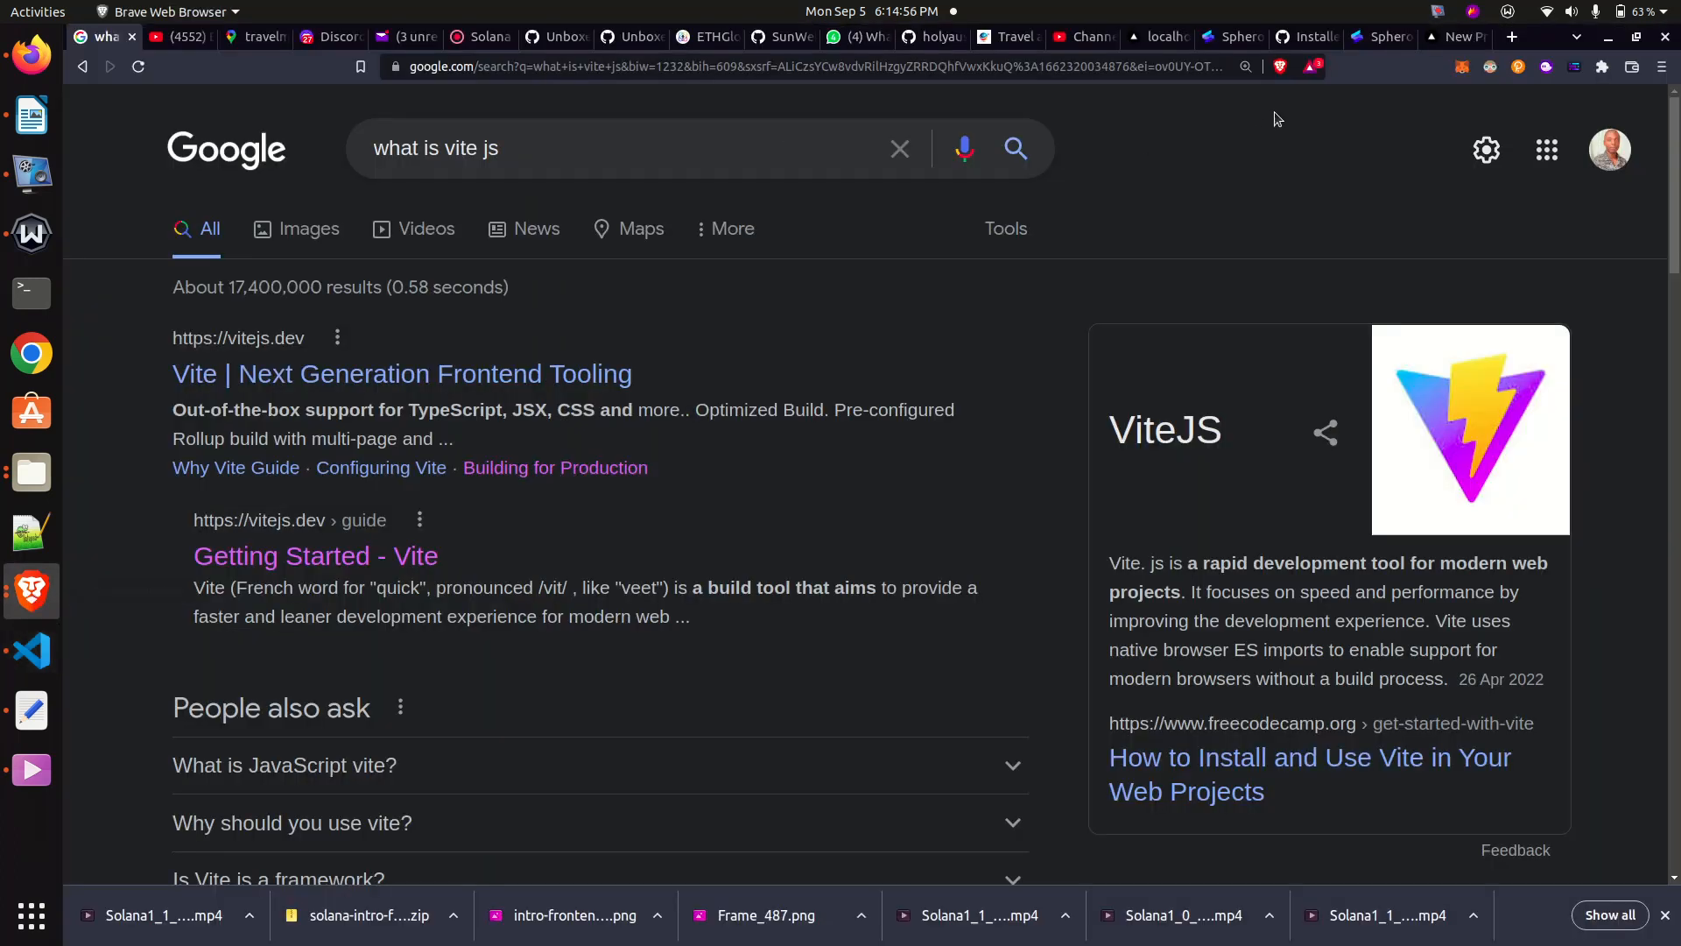
left_click(1381, 39)
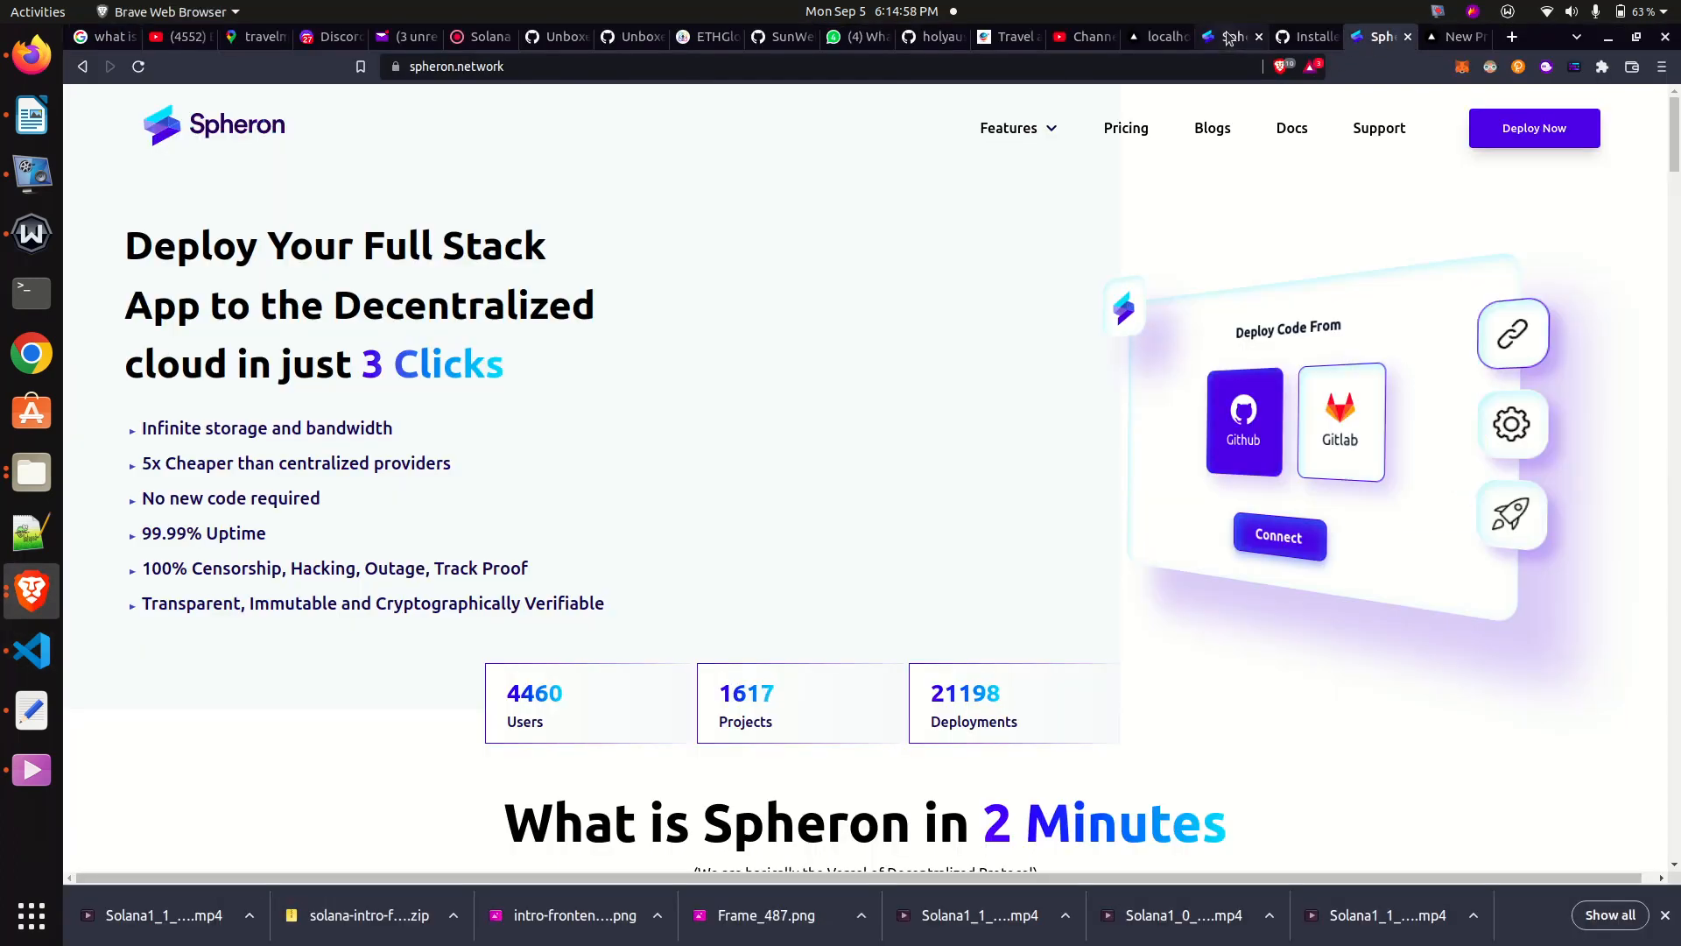
left_click(1229, 37)
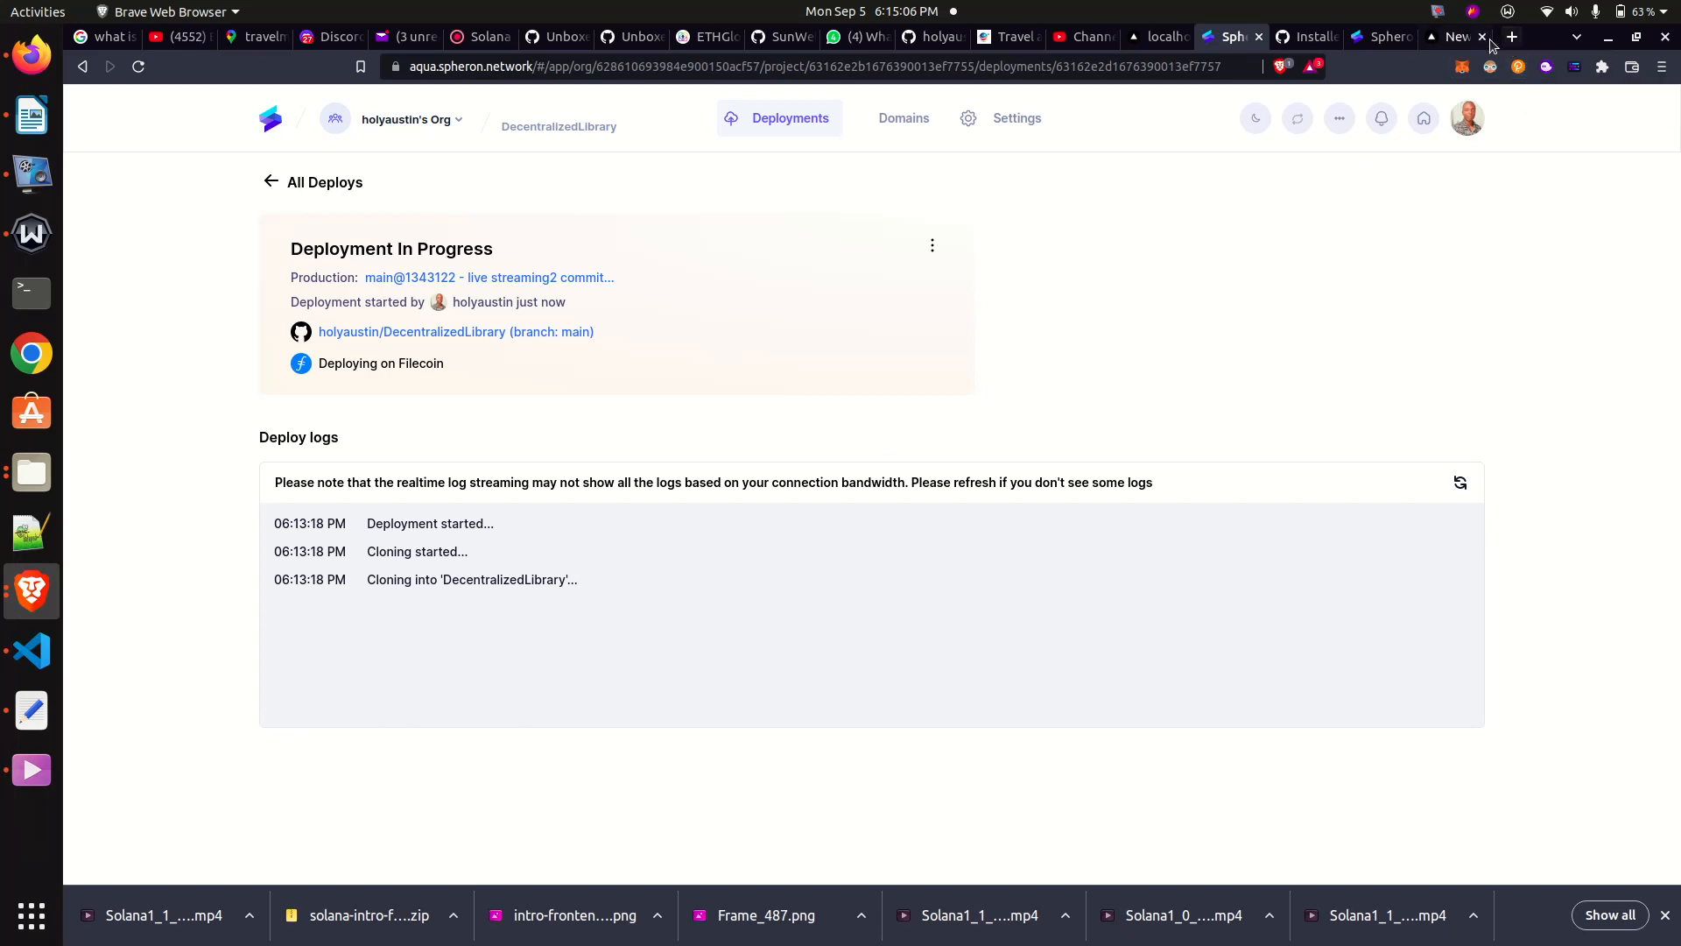
left_click(1439, 13)
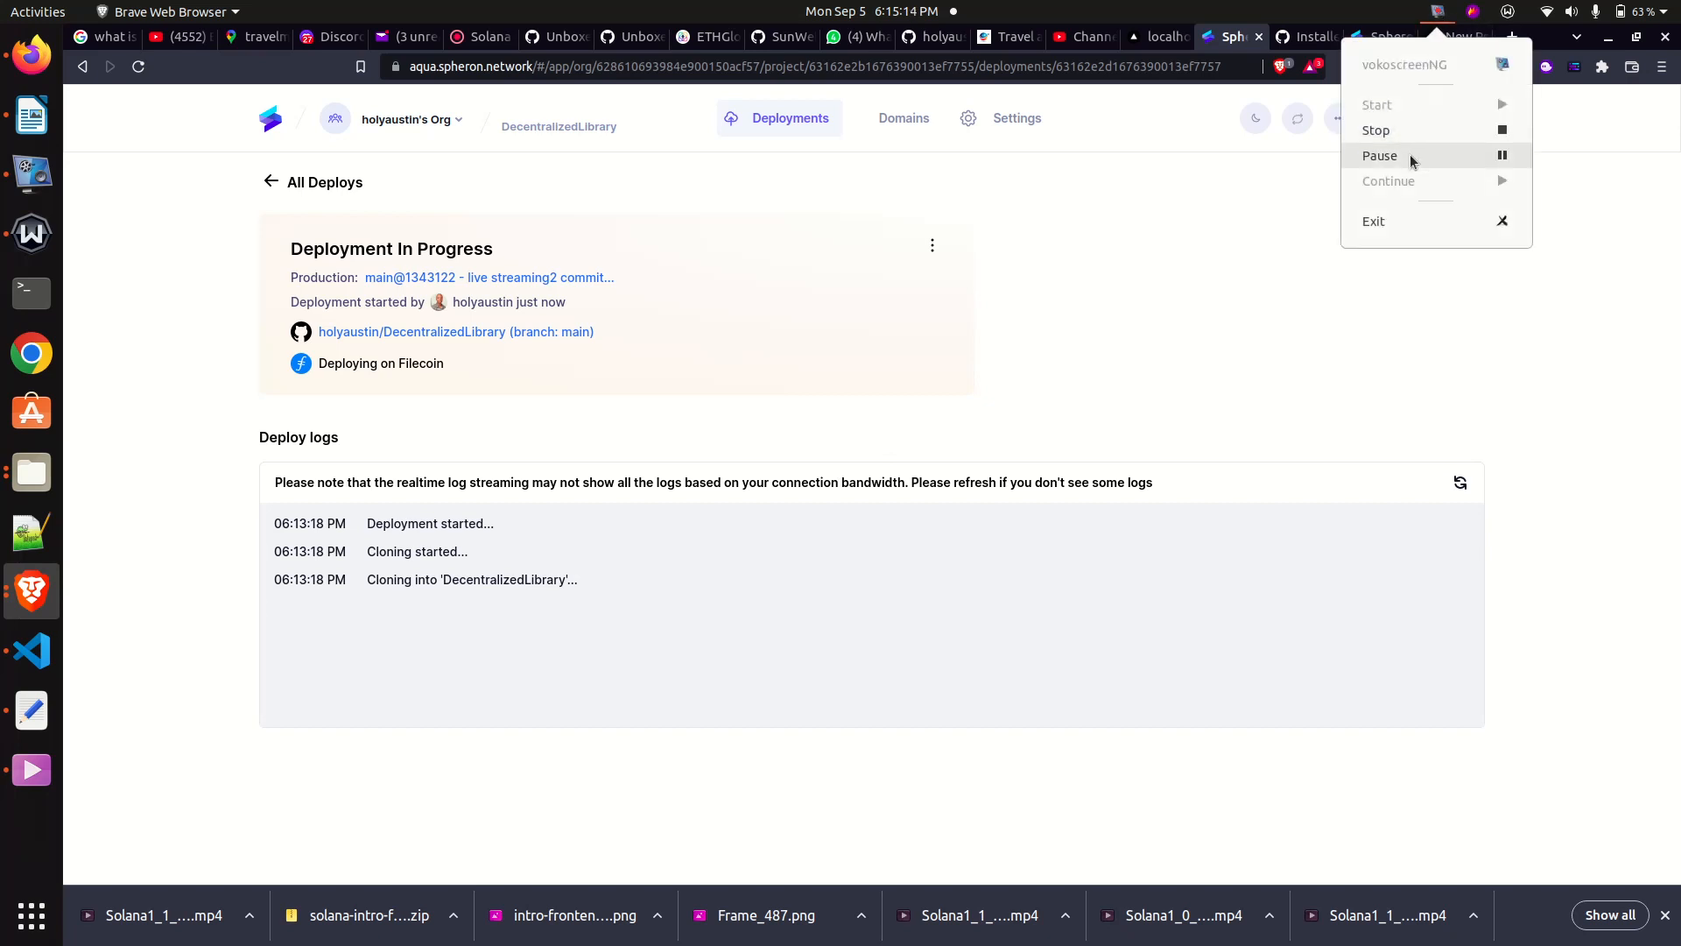
left_click(1409, 154)
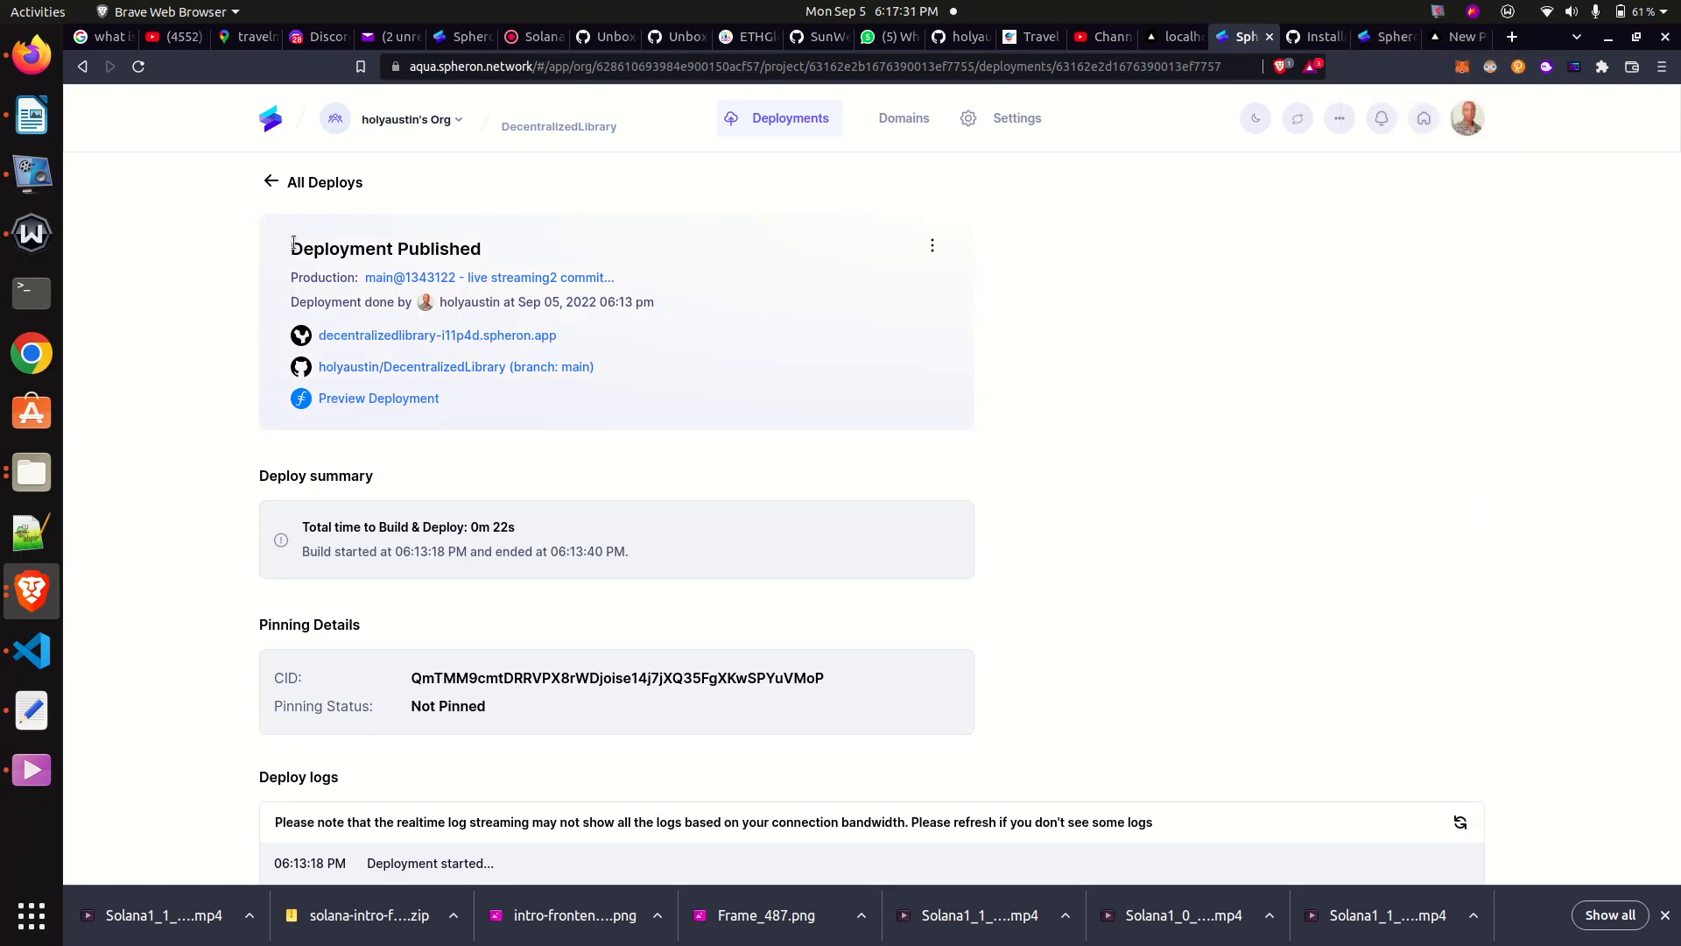
- Review the DecentralizedLibrary deployment's status, completion date, site links, build summary and pinning details
left_click_drag(290, 249, 546, 248)
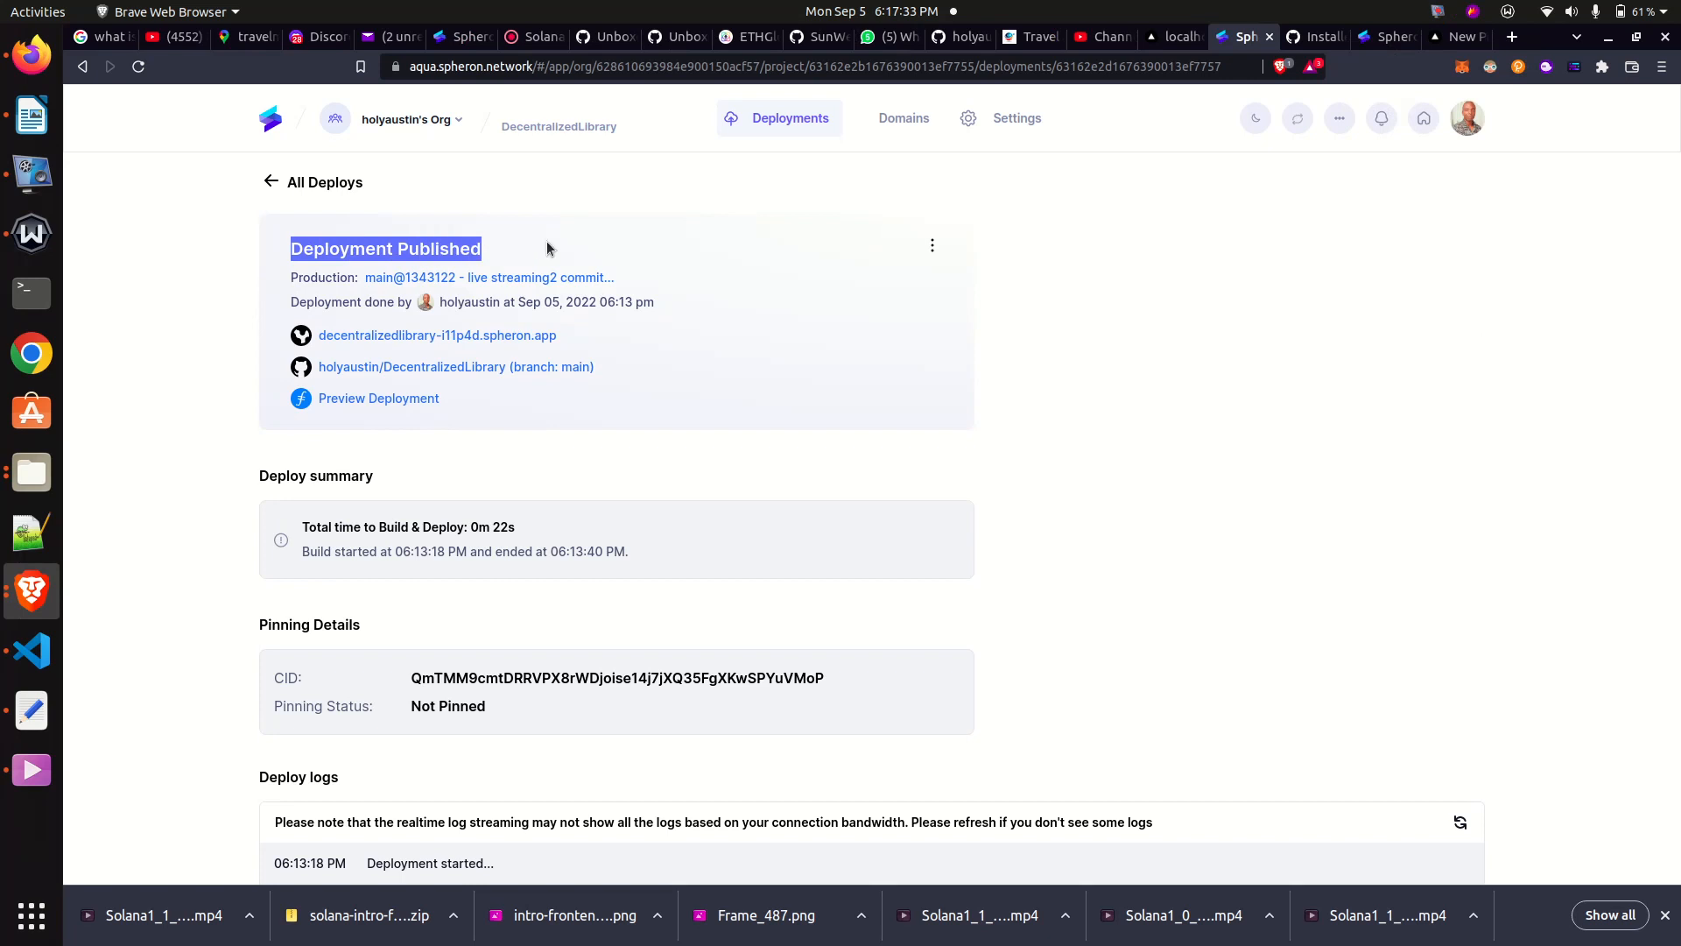
left_click(889, 253)
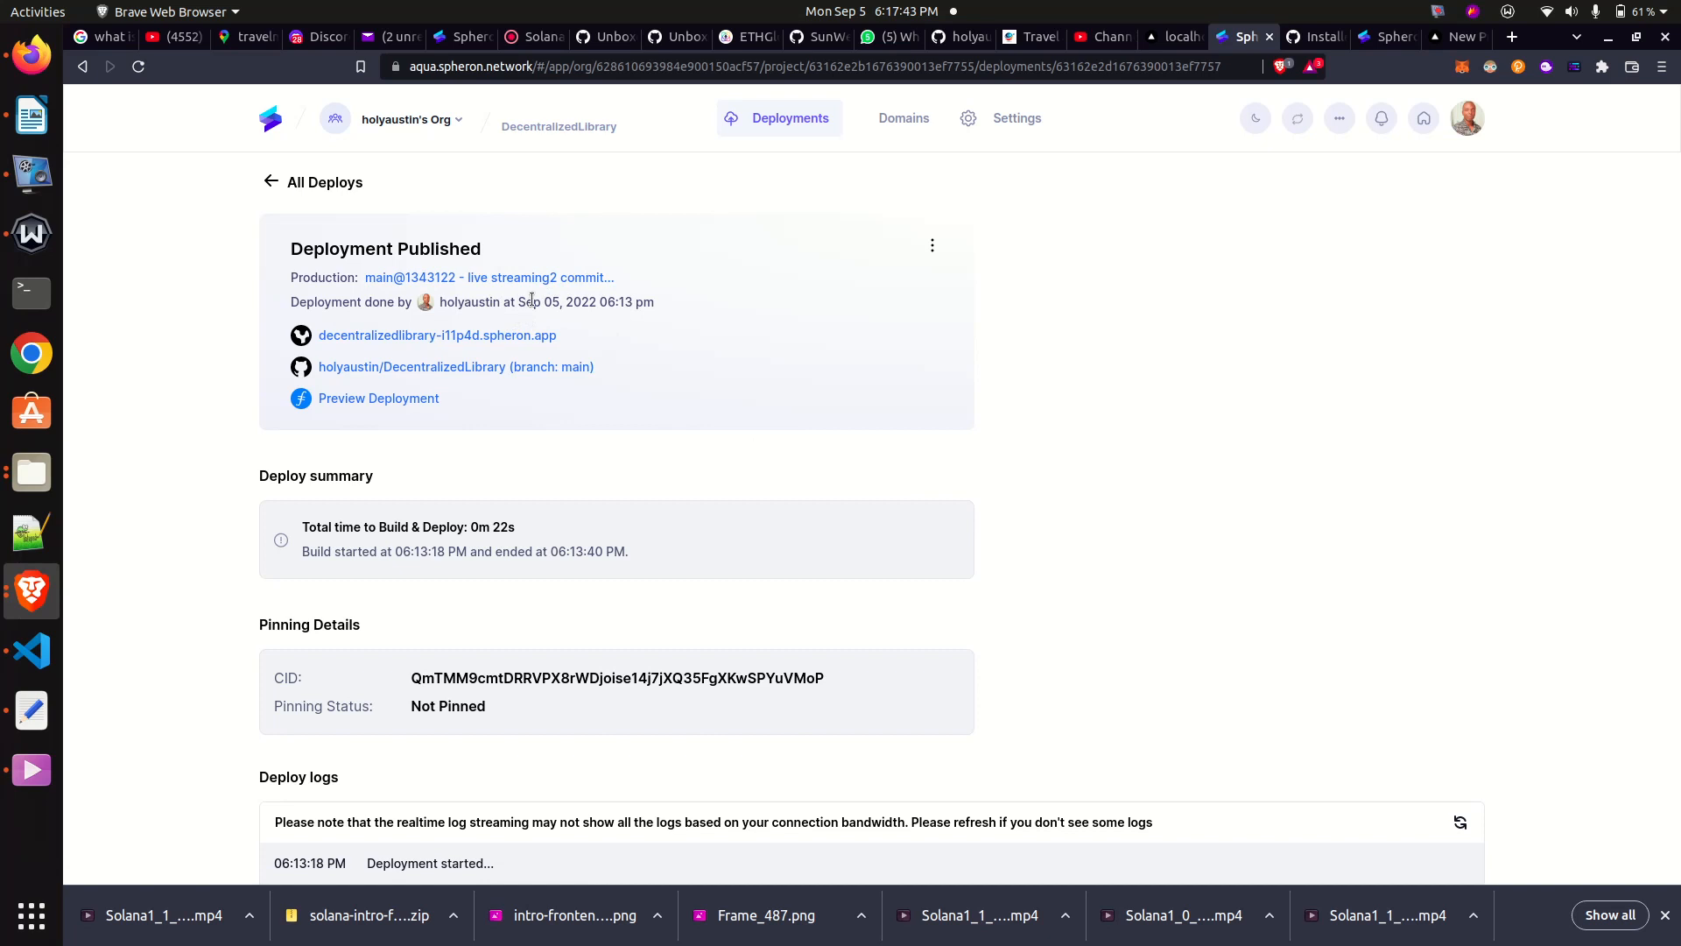
left_click_drag(518, 301, 625, 301)
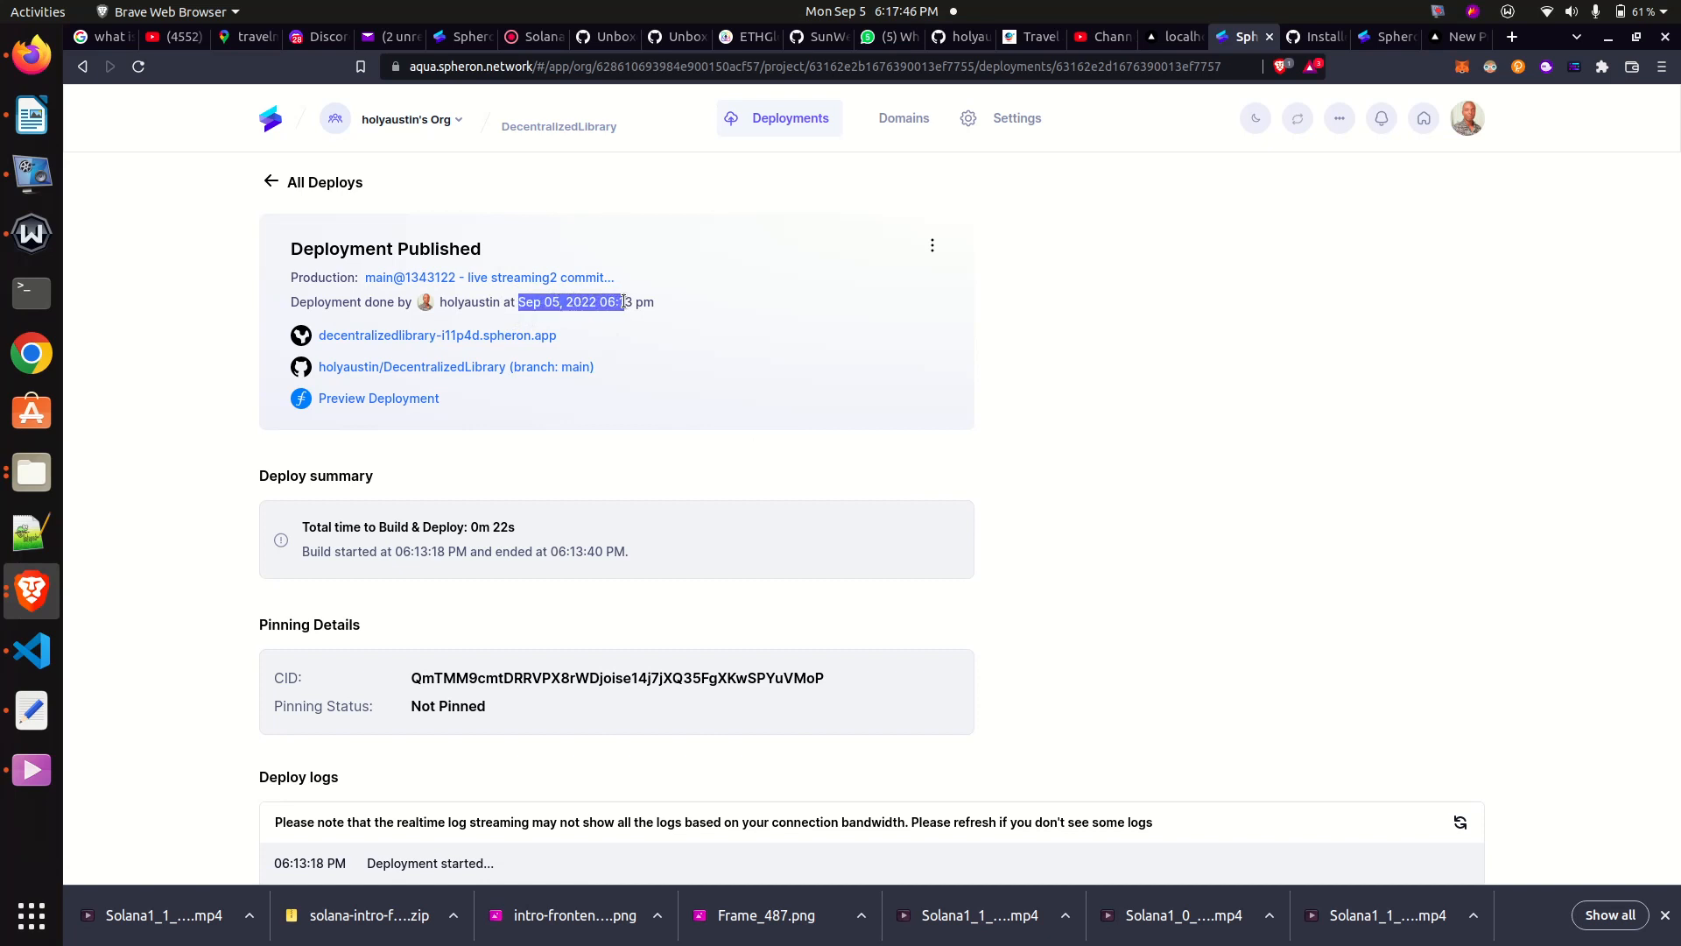
left_click(1205, 318)
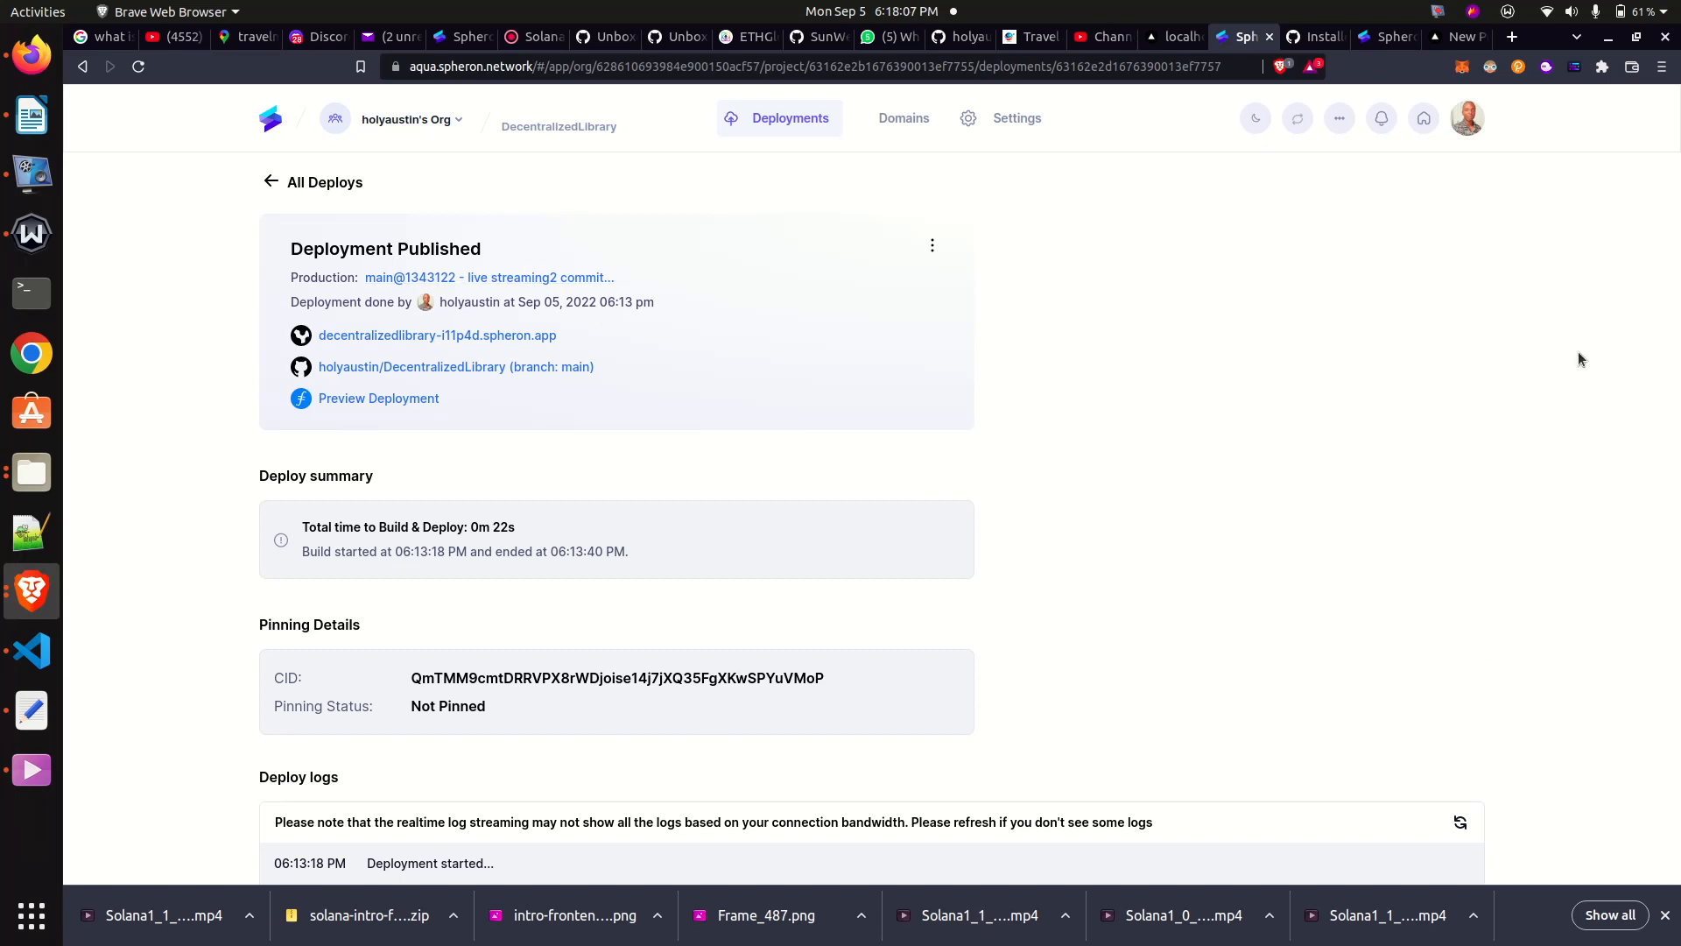
scroll(1581, 359, "down", 1)
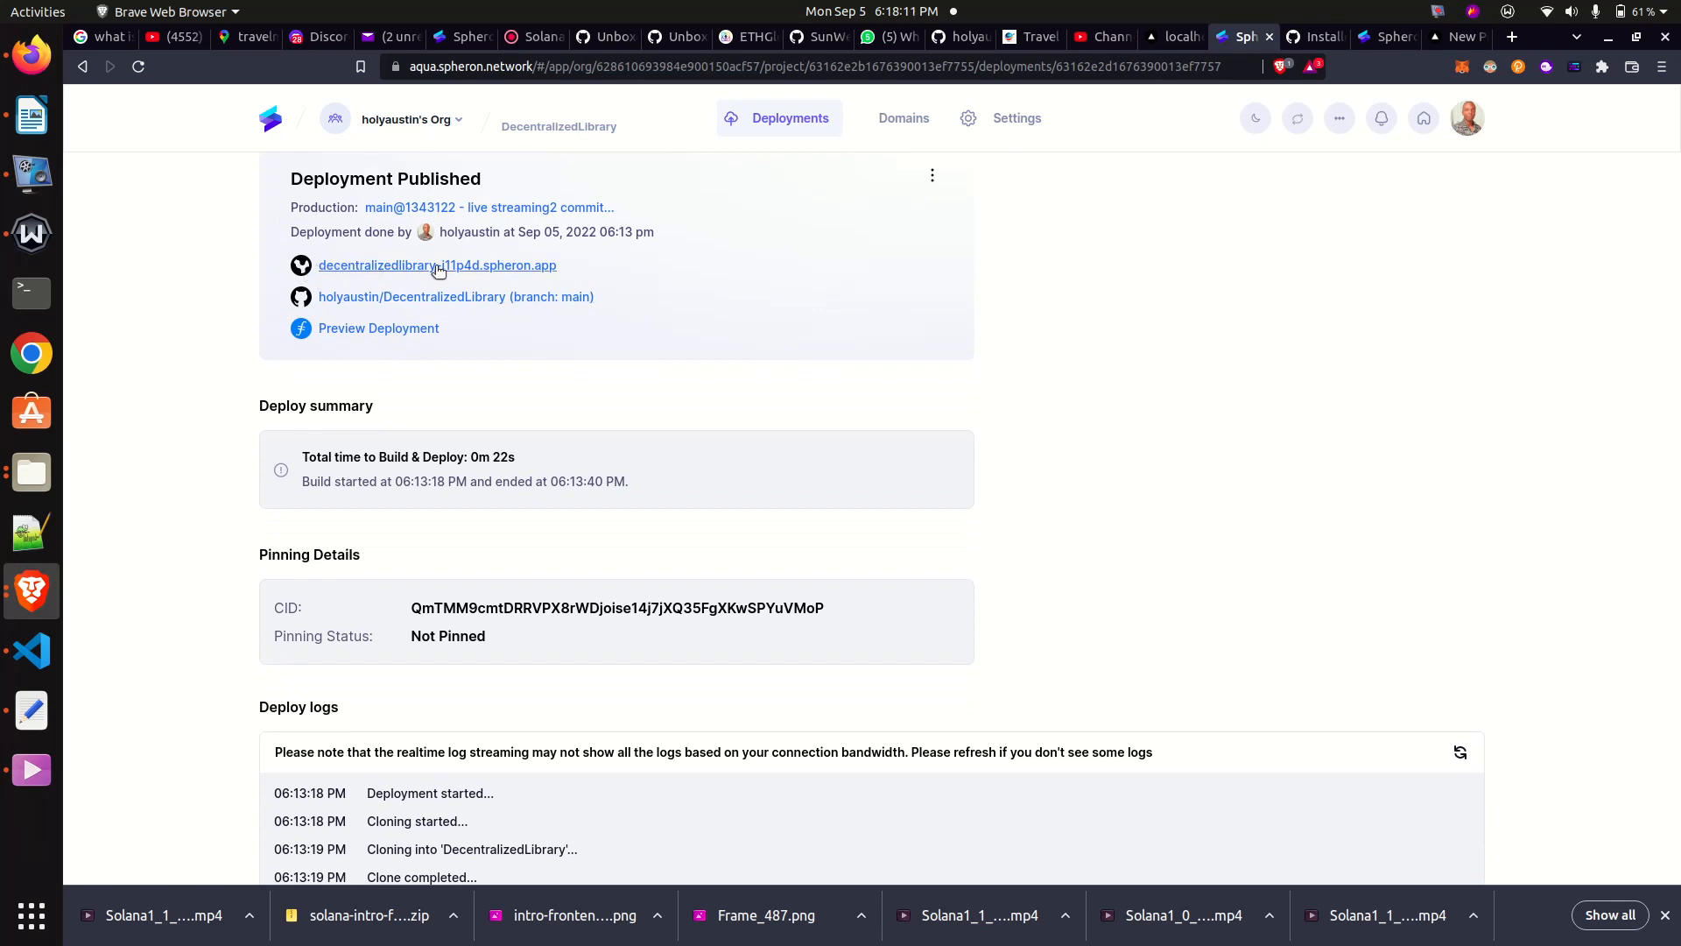
- Open the deployed DecentralizedLibrary site in a new tab from its spheron.app link and look through the landing page
right_click(477, 268)
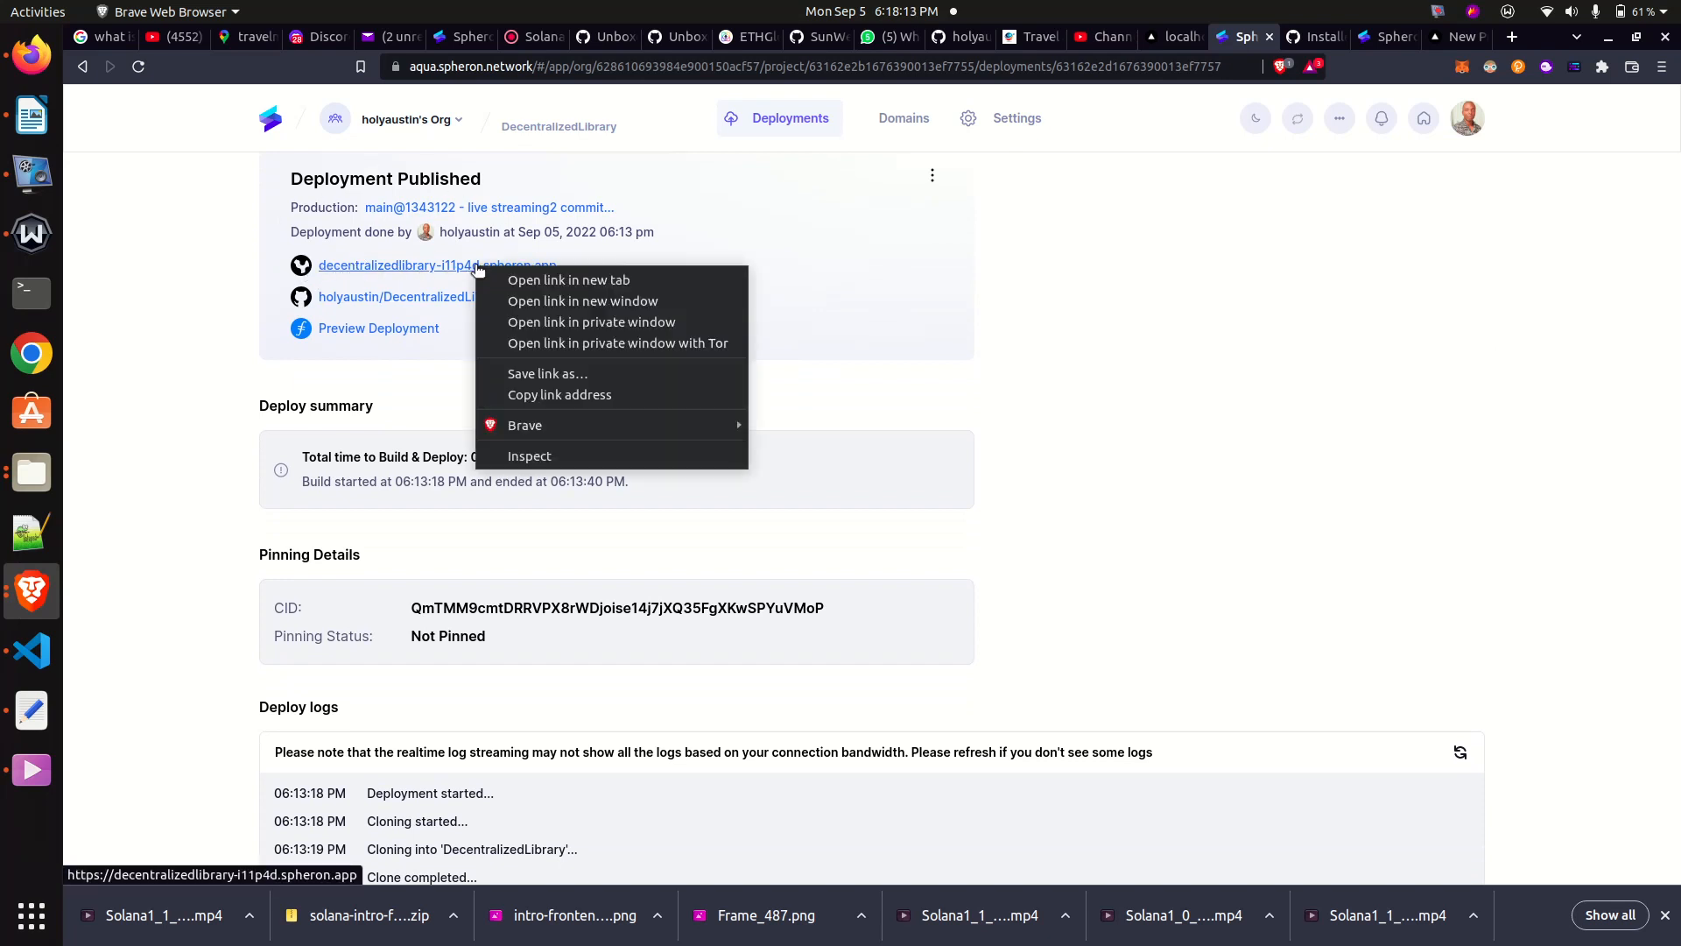
left_click(538, 280)
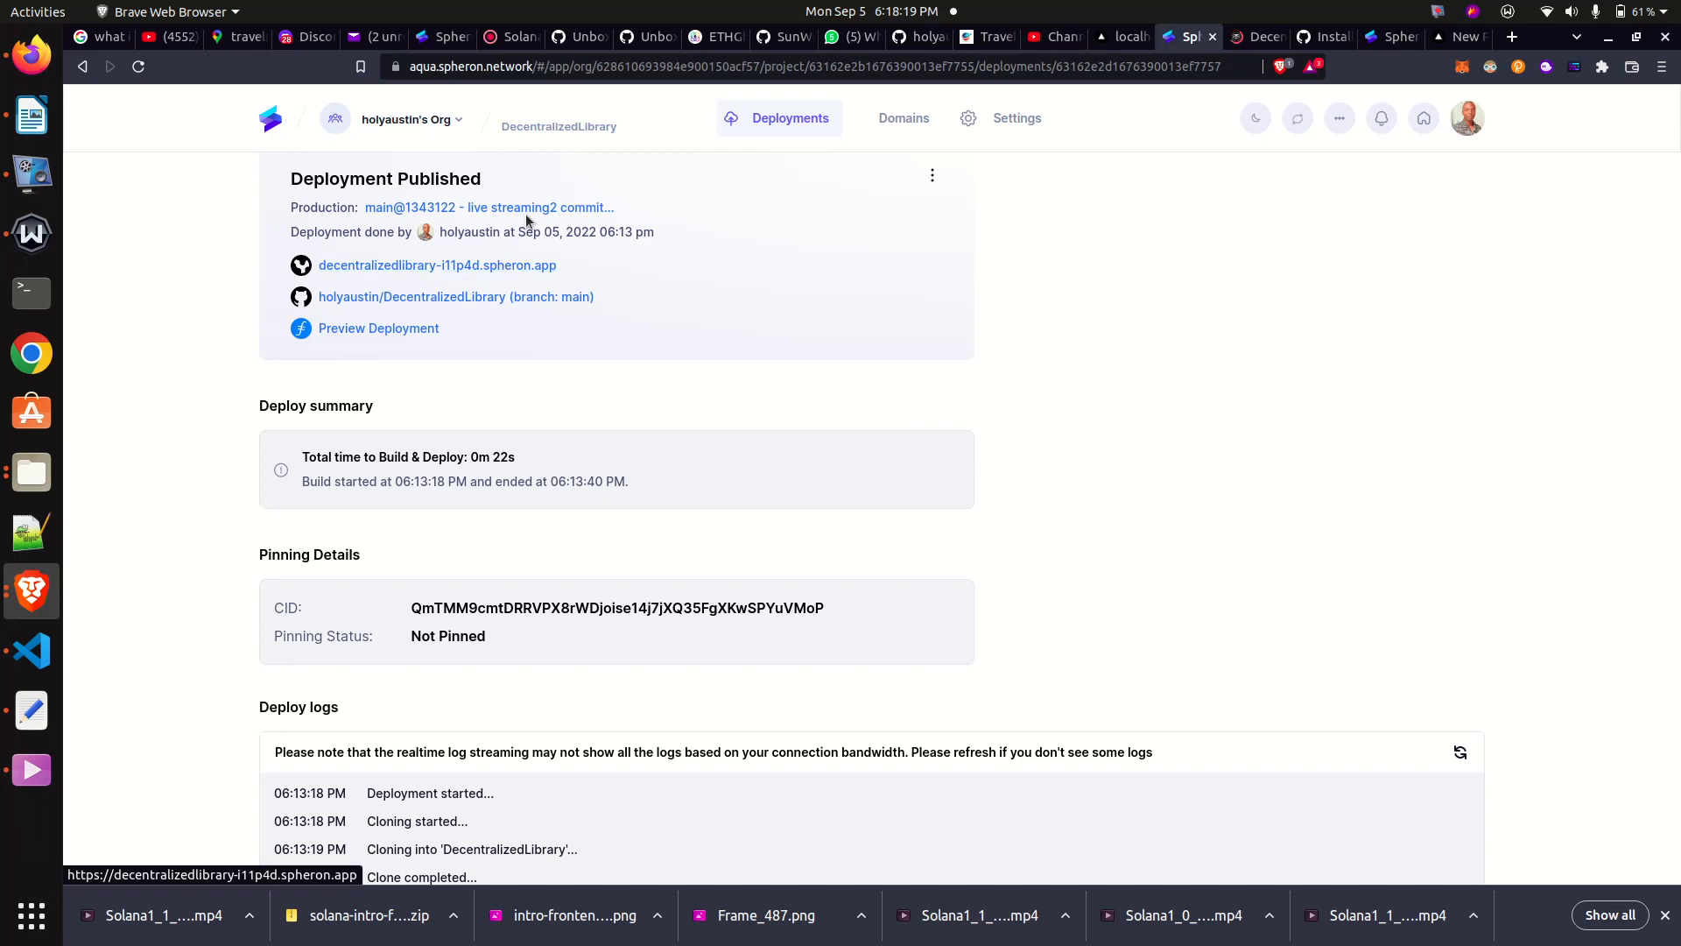
left_click(1252, 38)
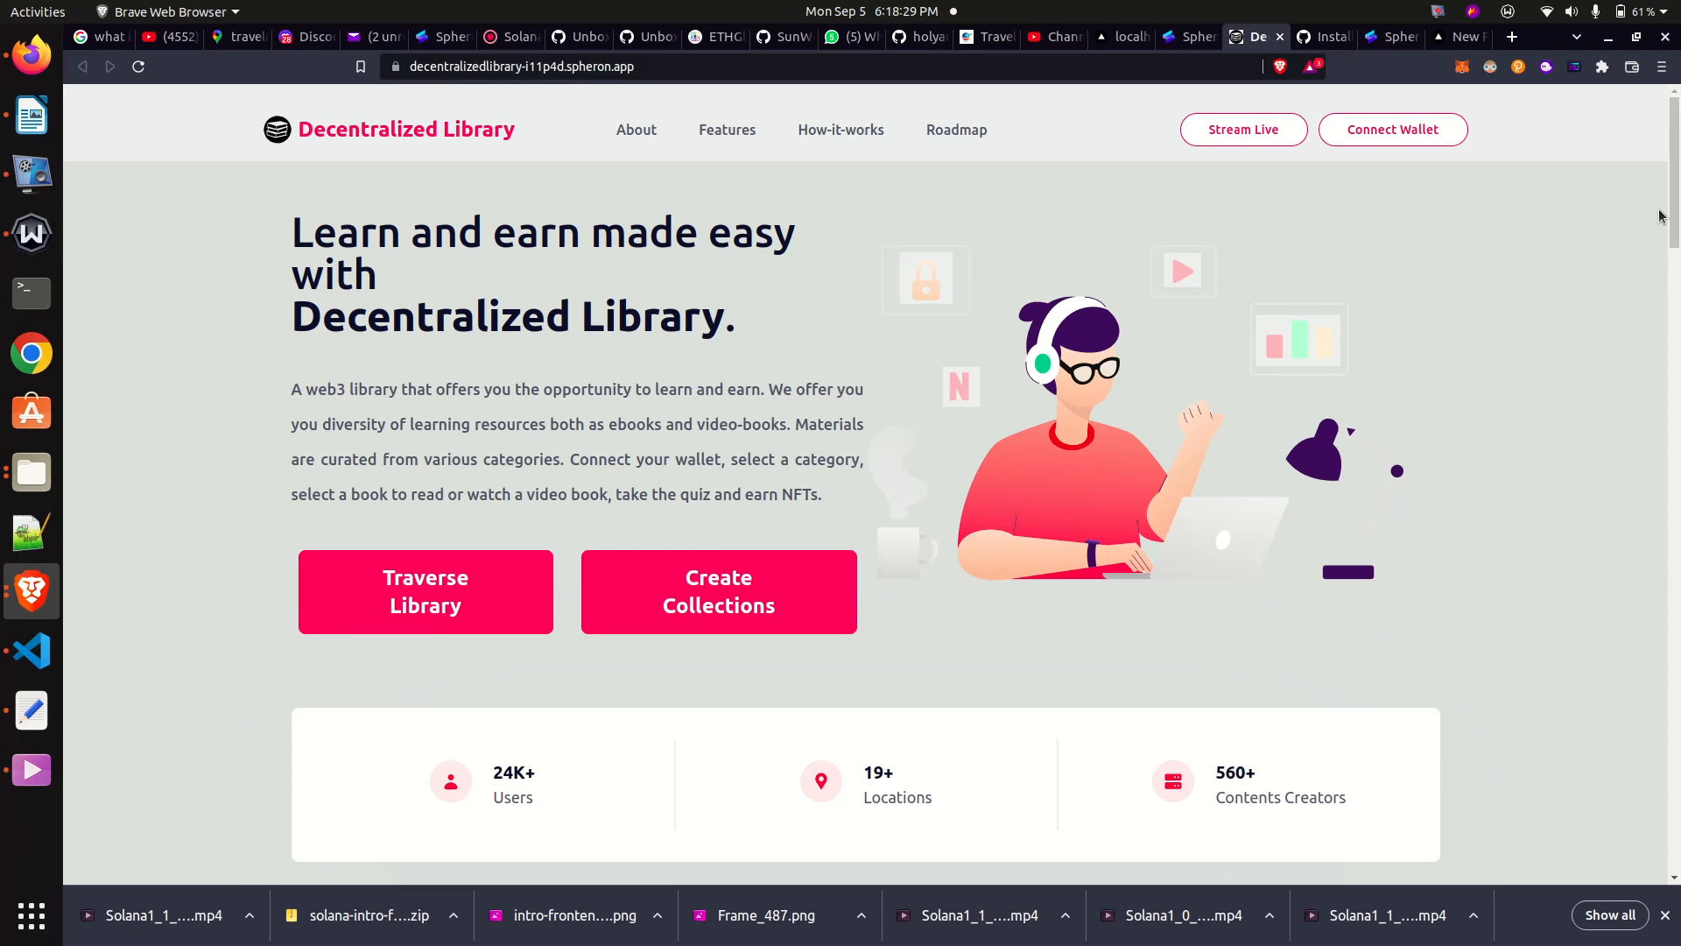
scroll(1674, 246, "down", 2)
left_click_drag(1675, 246, 1656, 111)
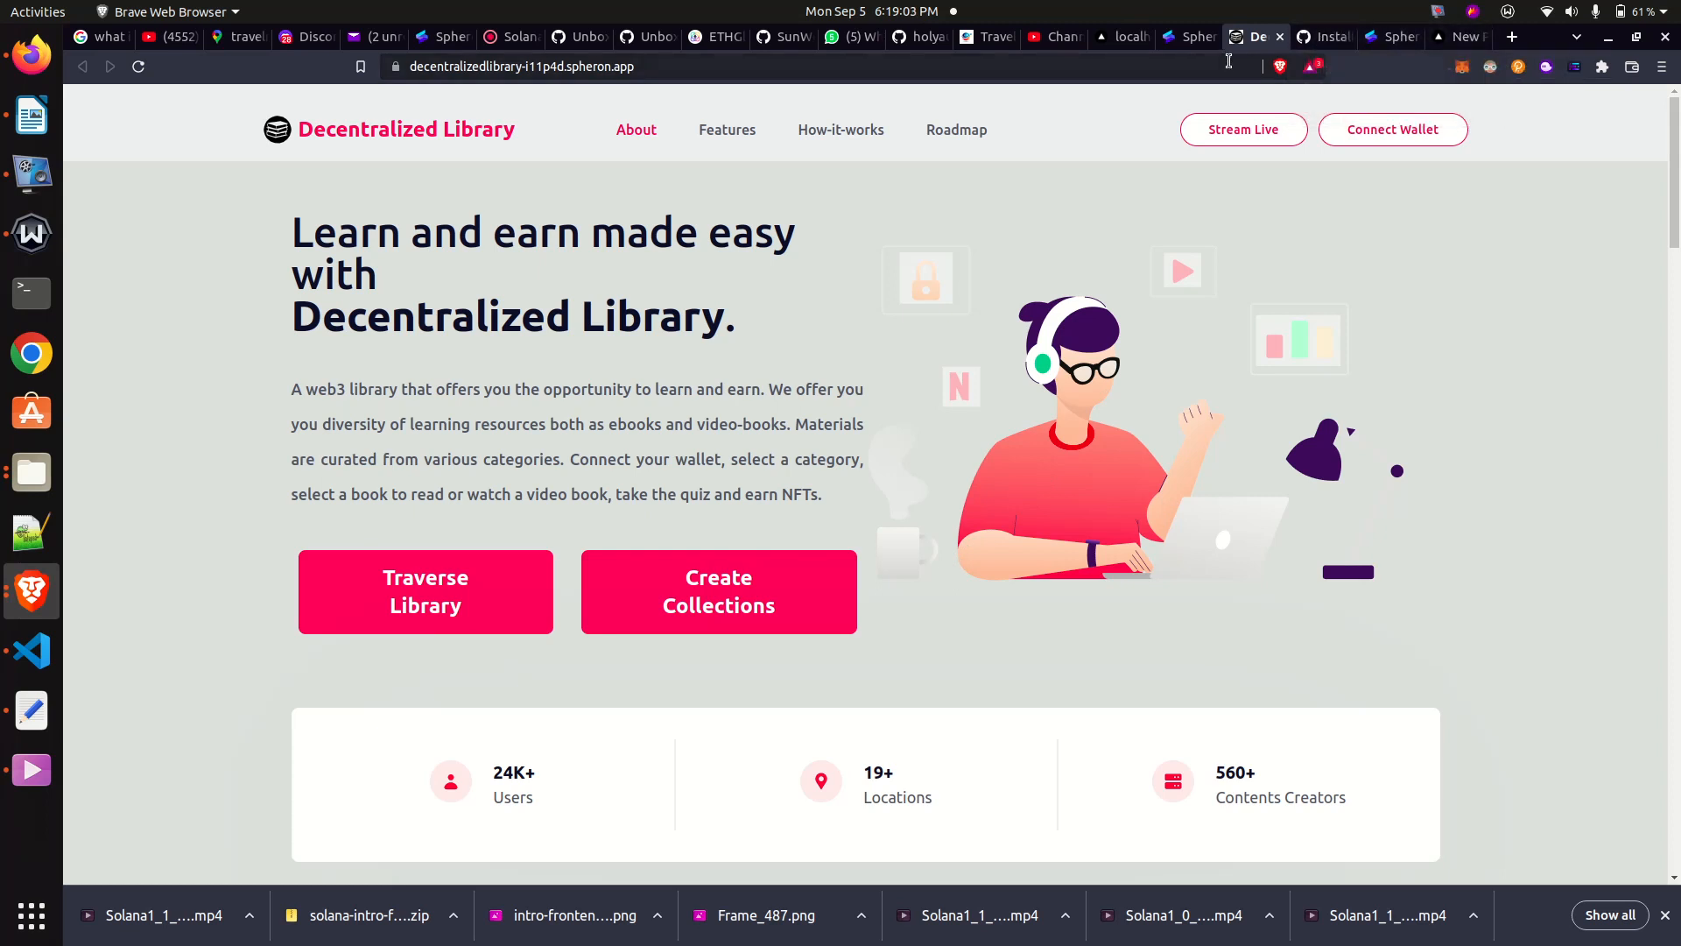
- Review Vercel's Framework Preset choices for the decentralized-library project, and switch to Visual Studio Code to examine the client folder's structure
left_click(1453, 36)
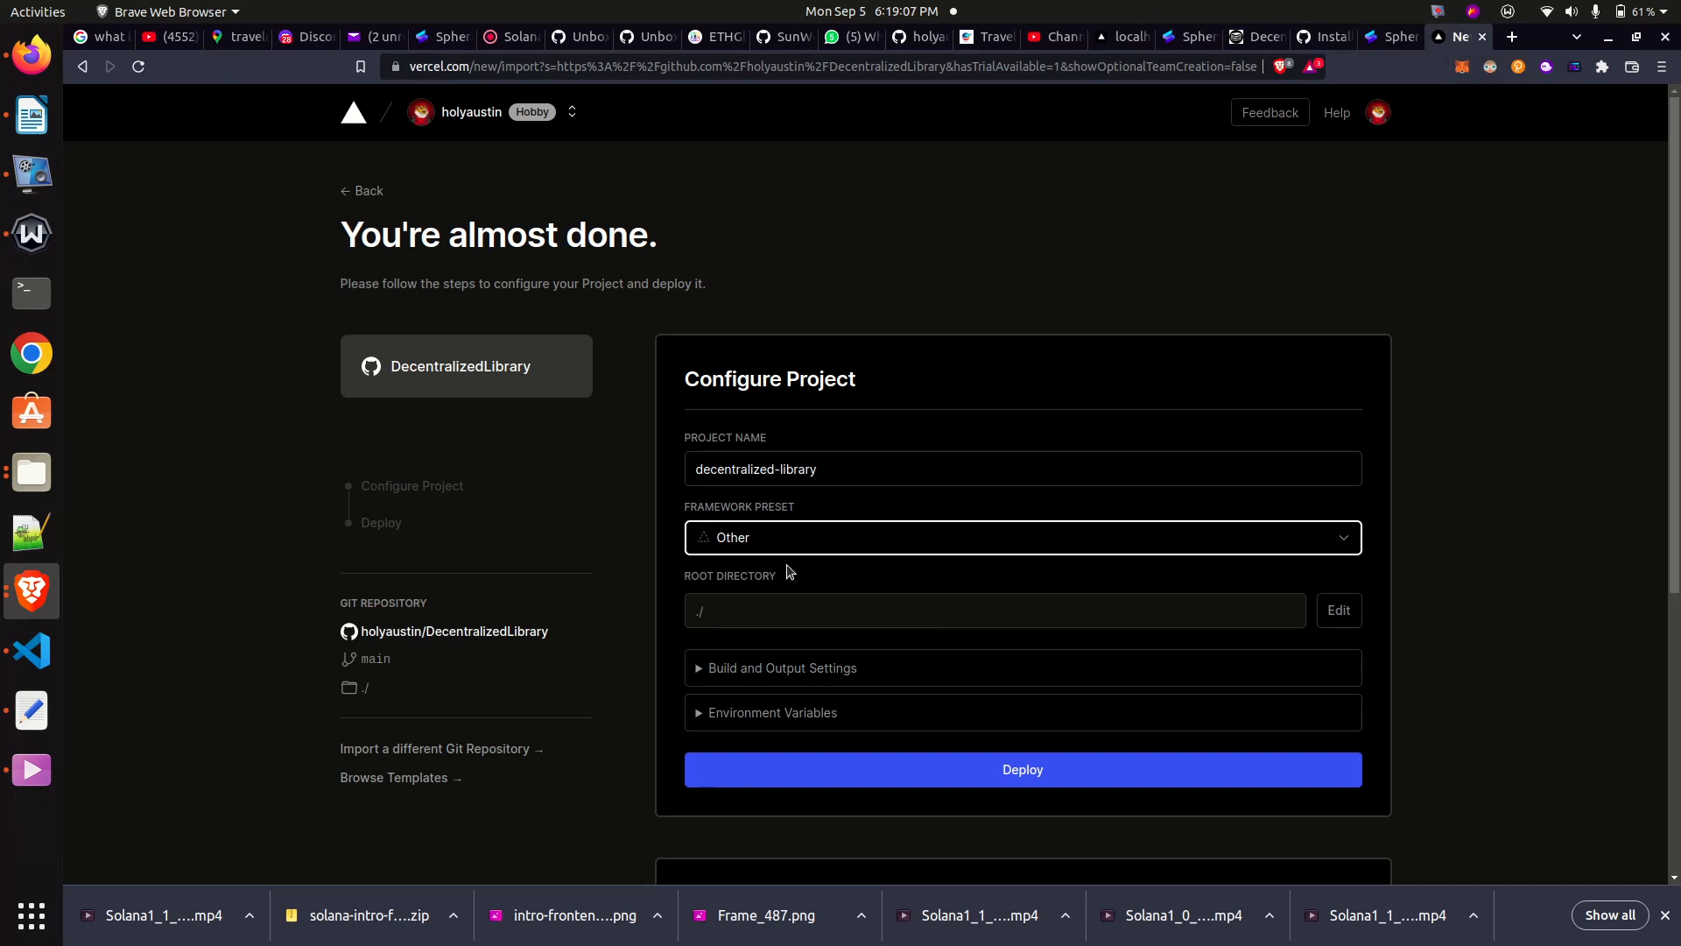
left_click(883, 544)
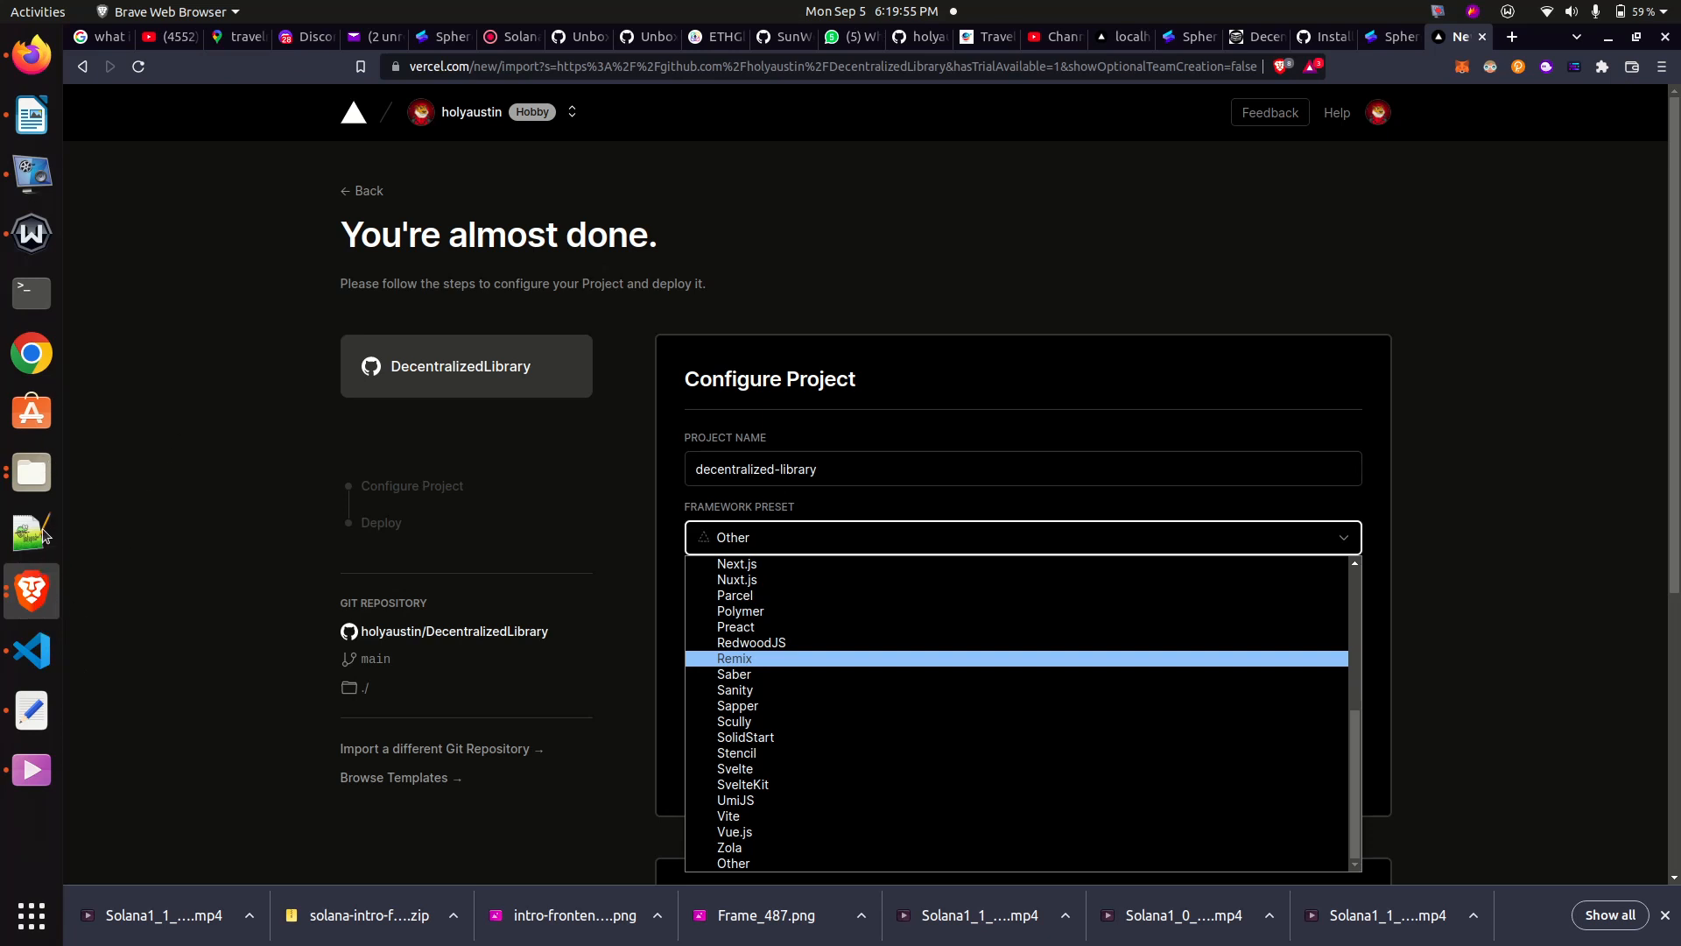
left_click(40, 657)
left_click(41, 657)
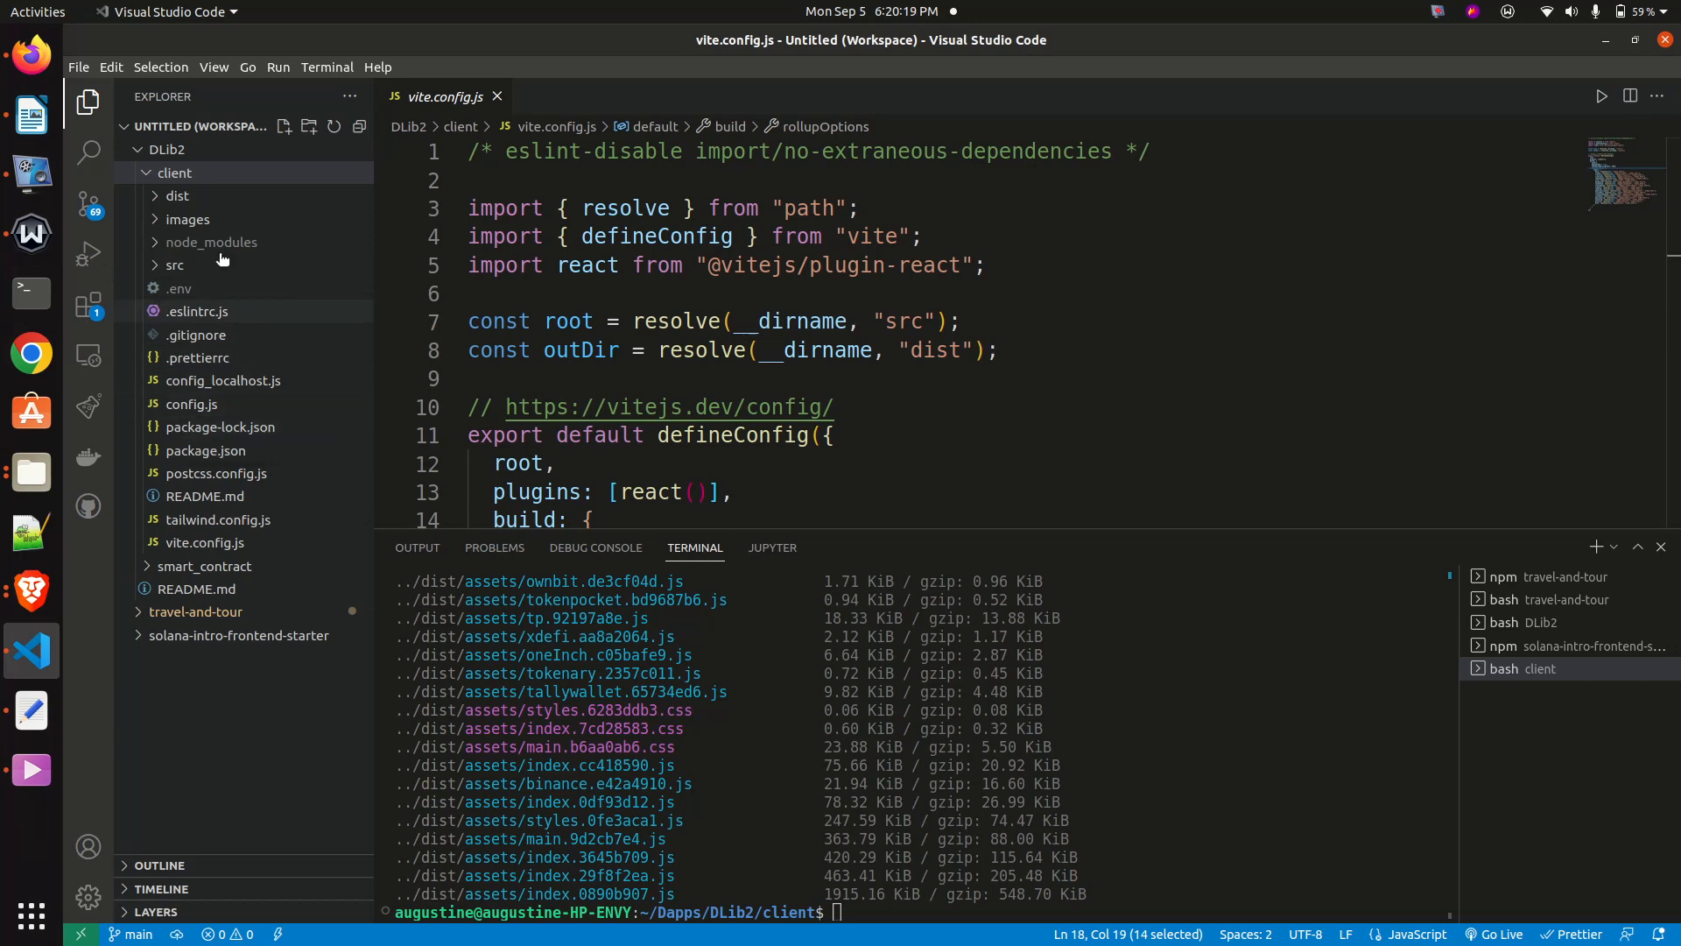
- Switch back to Brave, revisit the Spheron deployment page and the live DecentralizedLibrary site, and highlight the site's web address
left_click(32, 593)
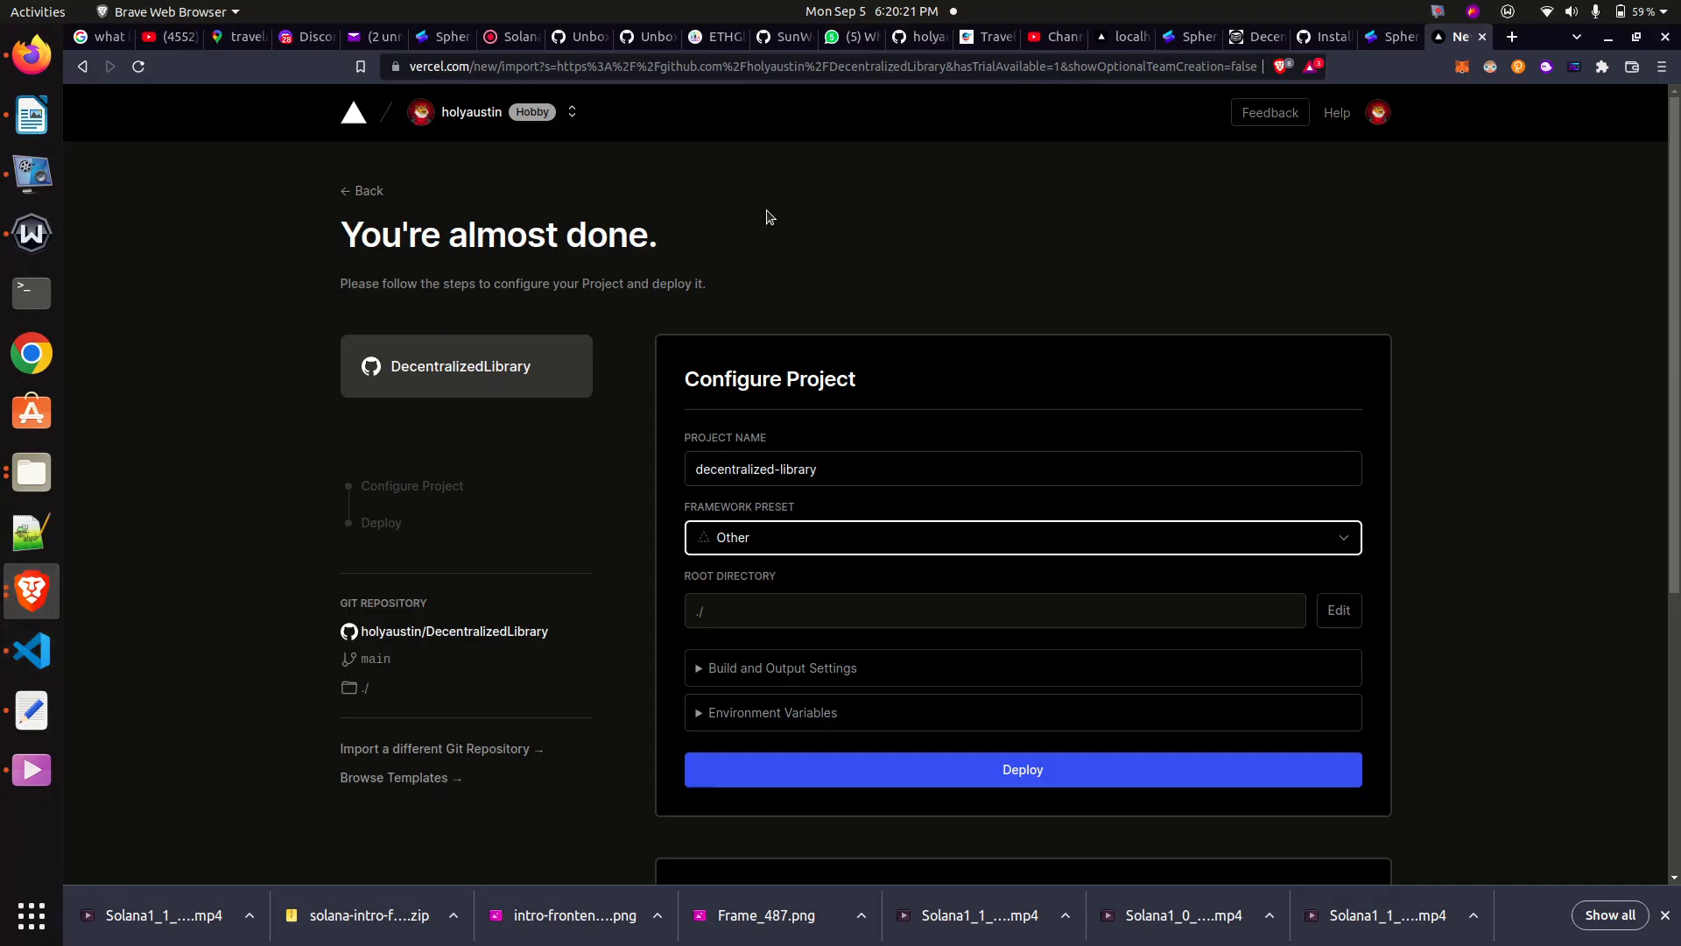
left_click(1191, 37)
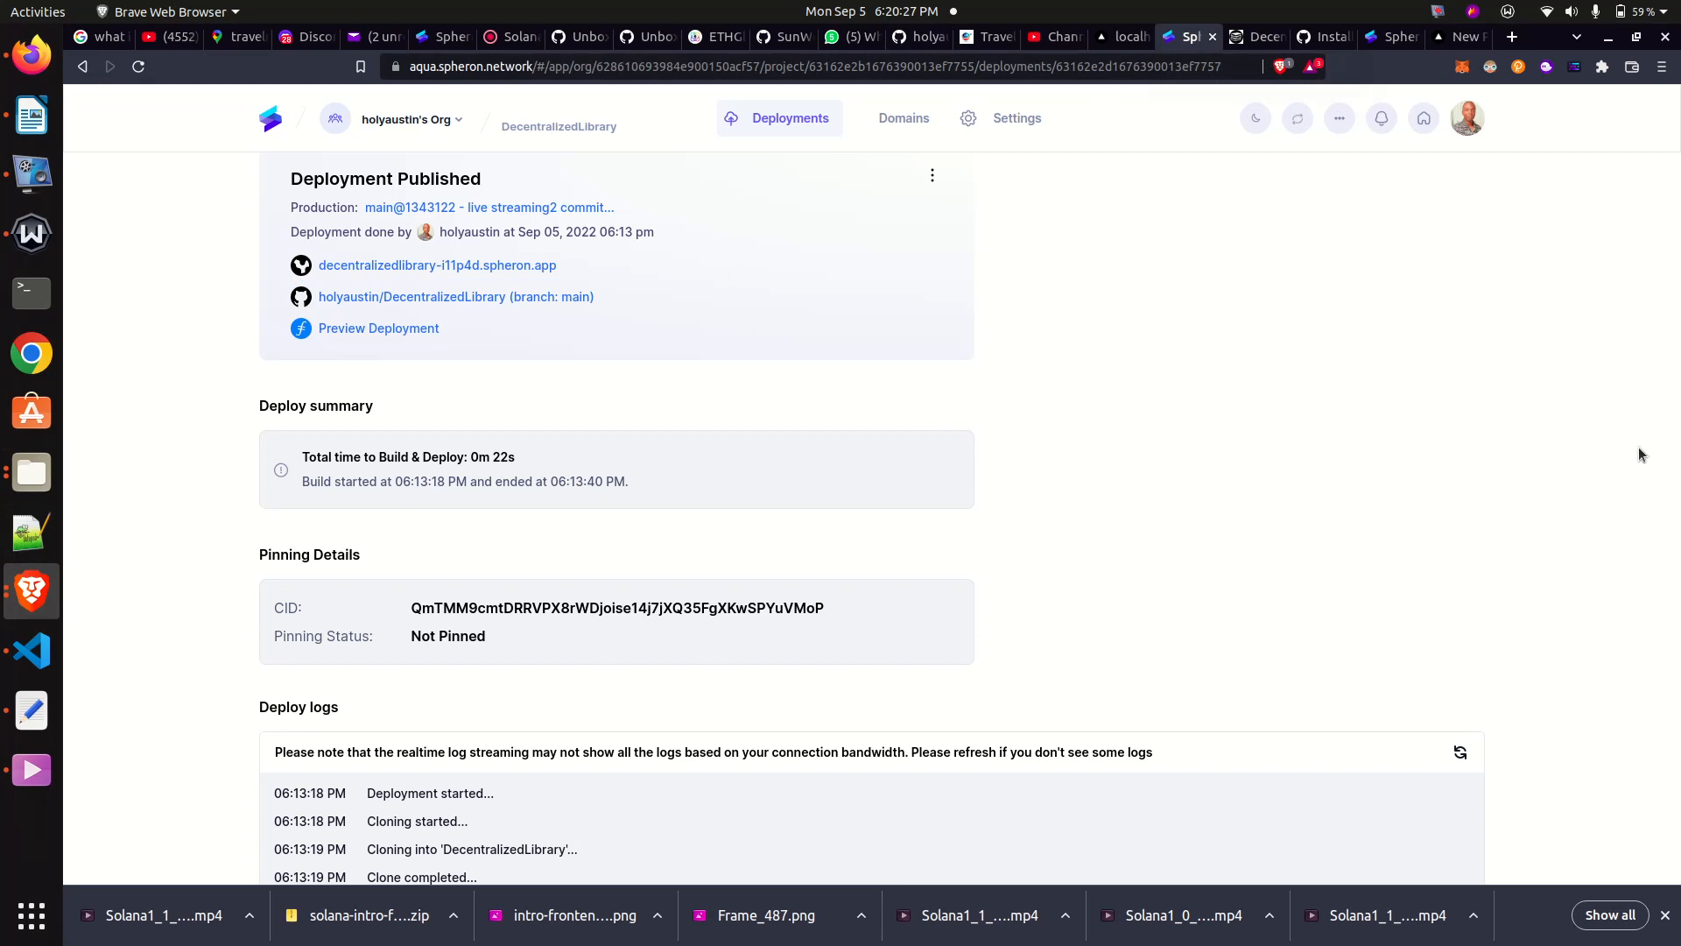
left_click(410, 266)
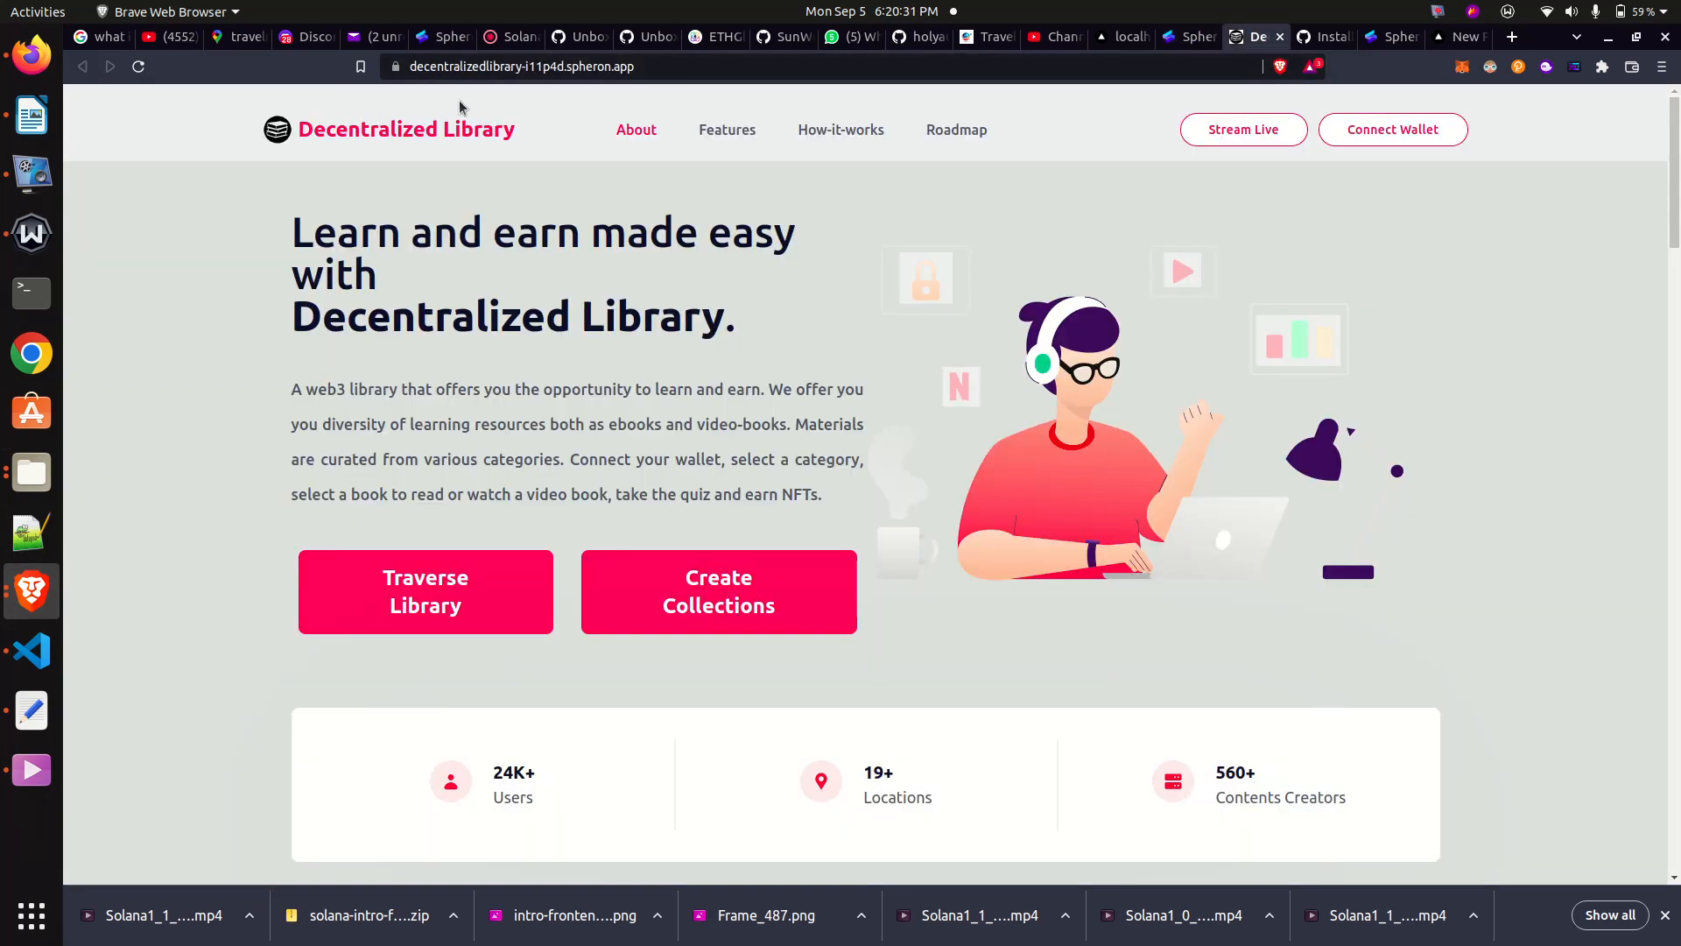
left_click(391, 58)
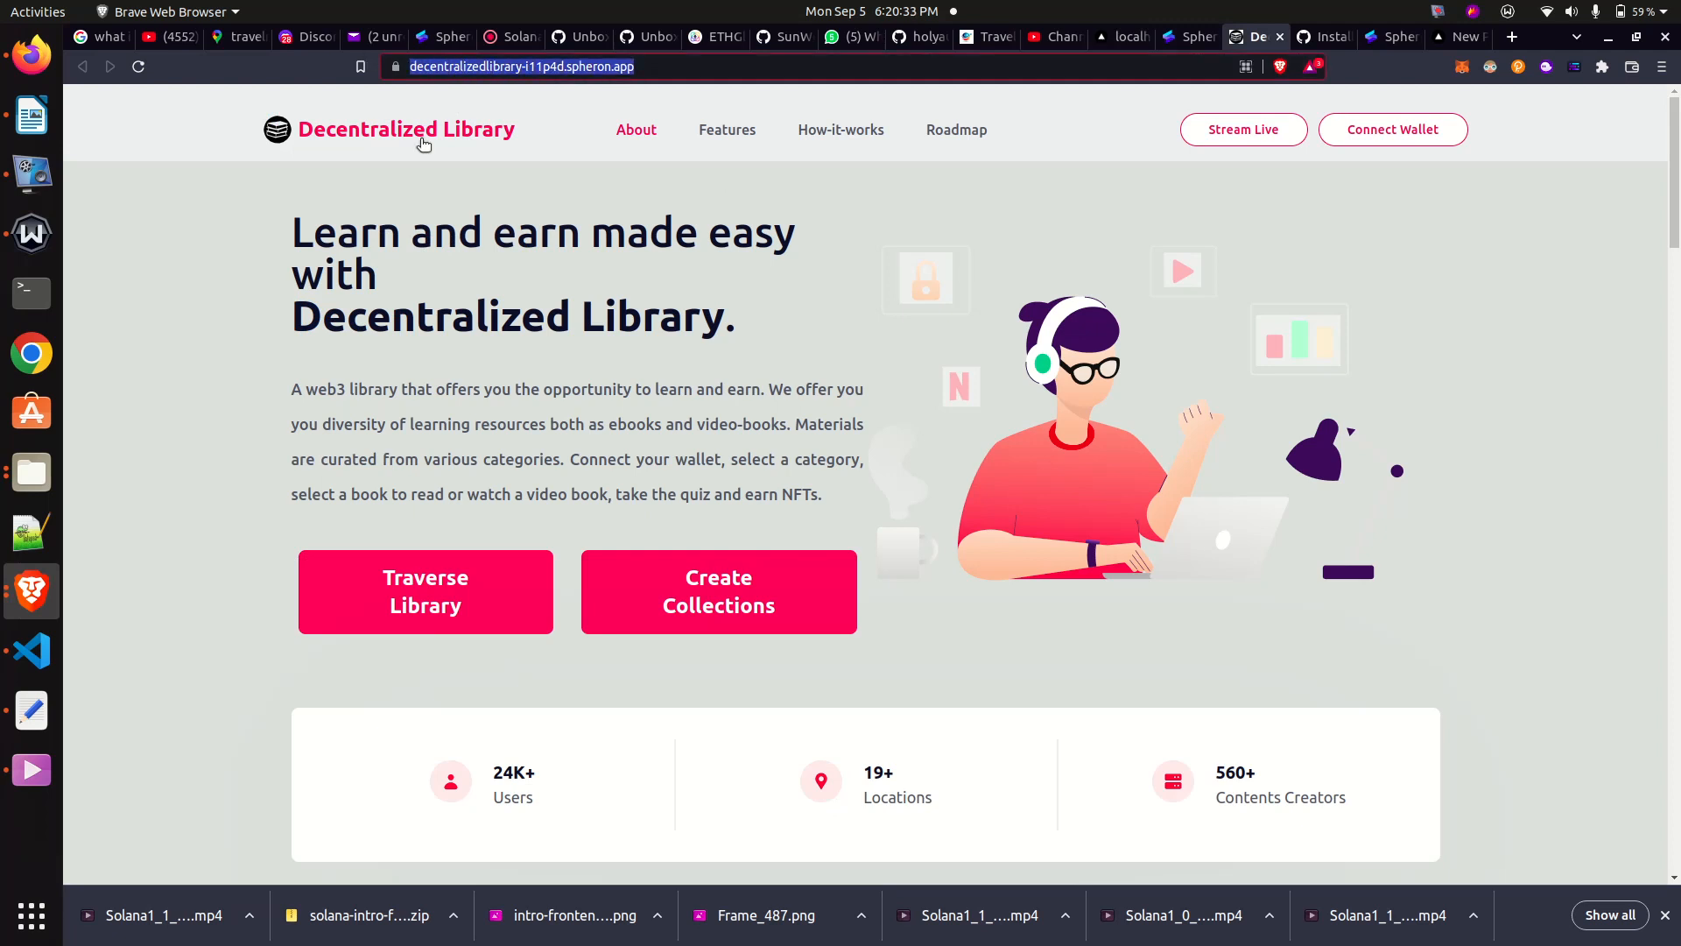
- Return to the Spheron deployment page and examine the CID, pinning status and deploy logs, highlighting the CID
left_click(1190, 39)
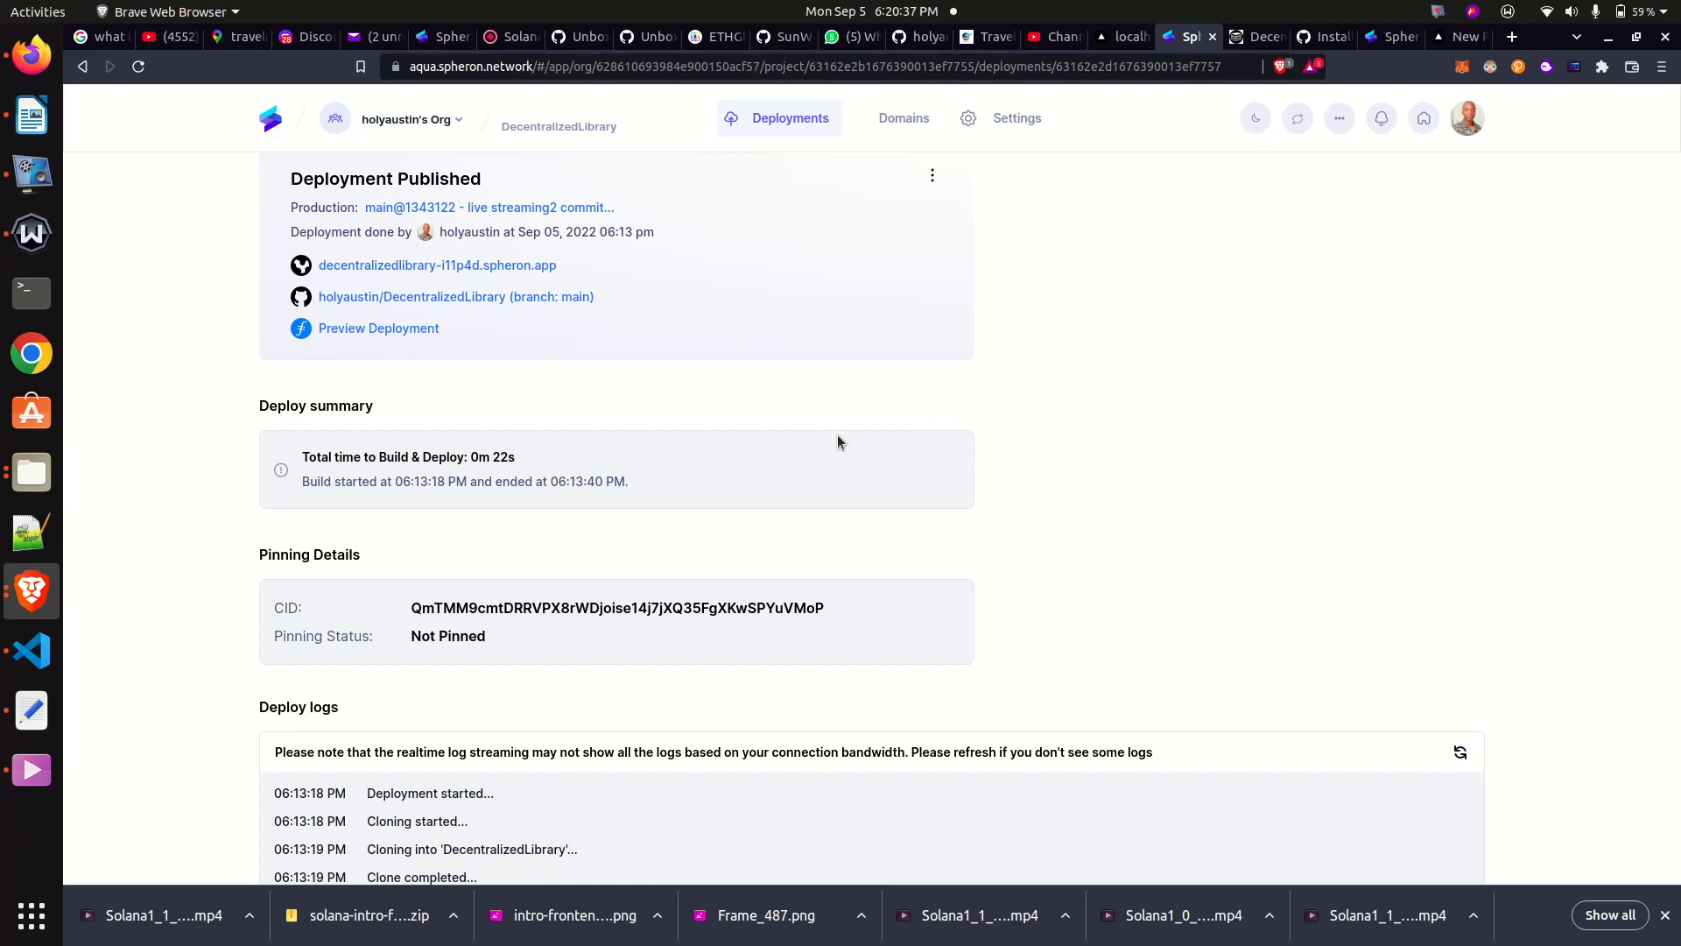
scroll(838, 435, "down", 2)
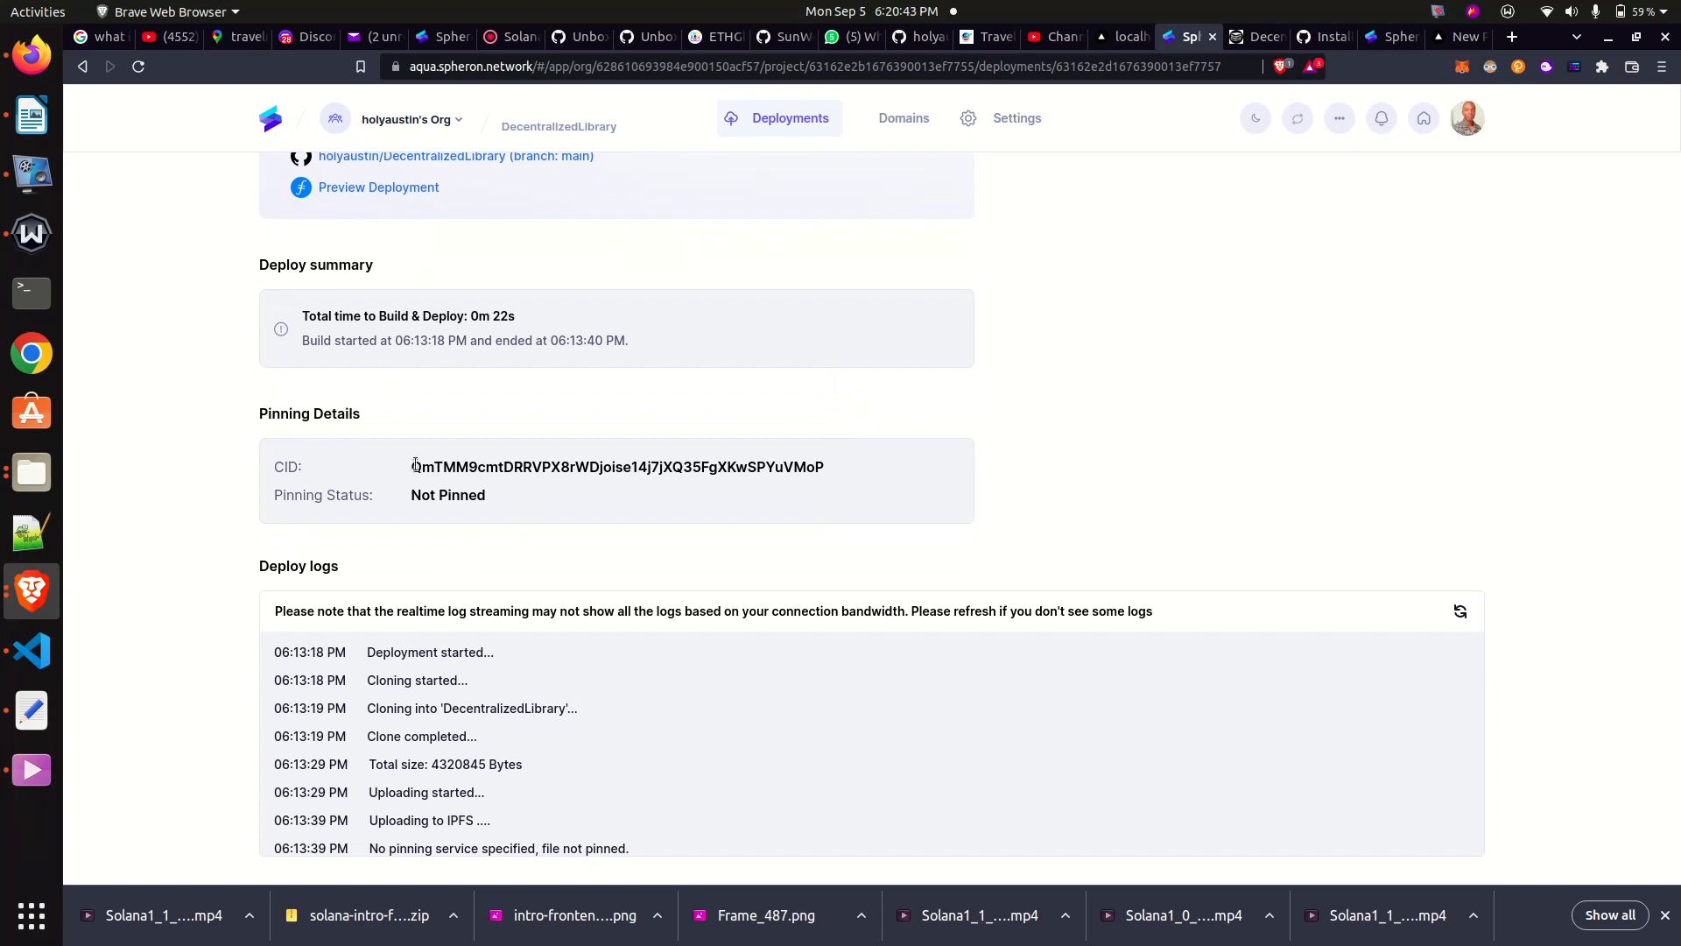
left_click_drag(409, 467, 822, 484)
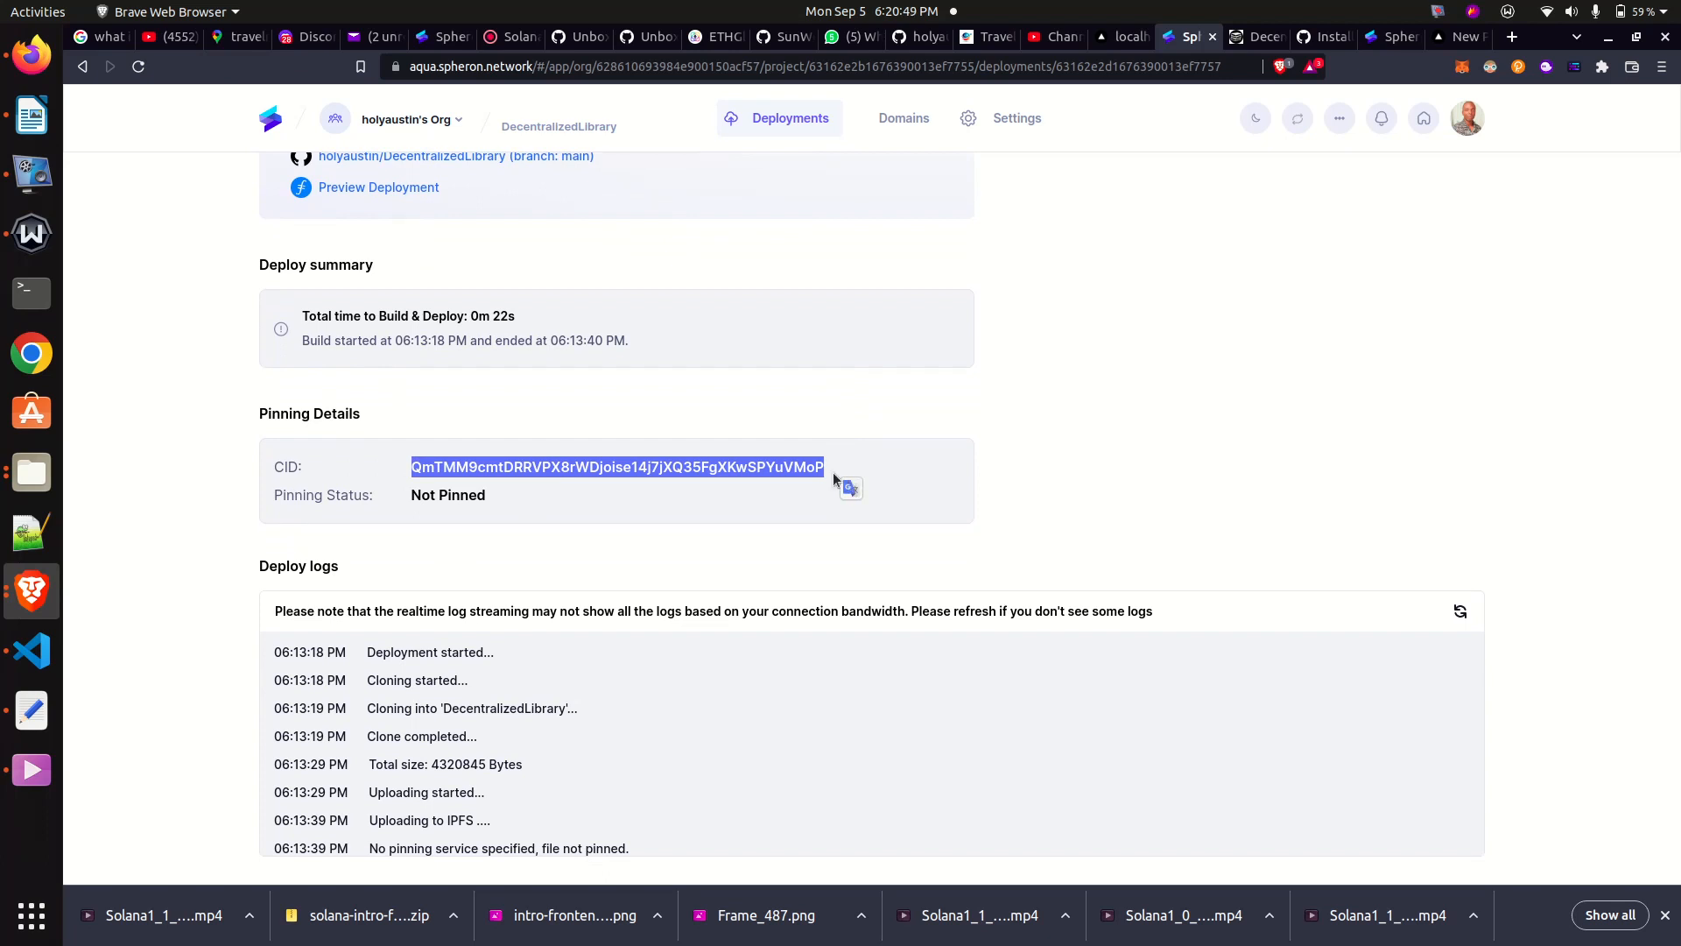
left_click(1464, 354)
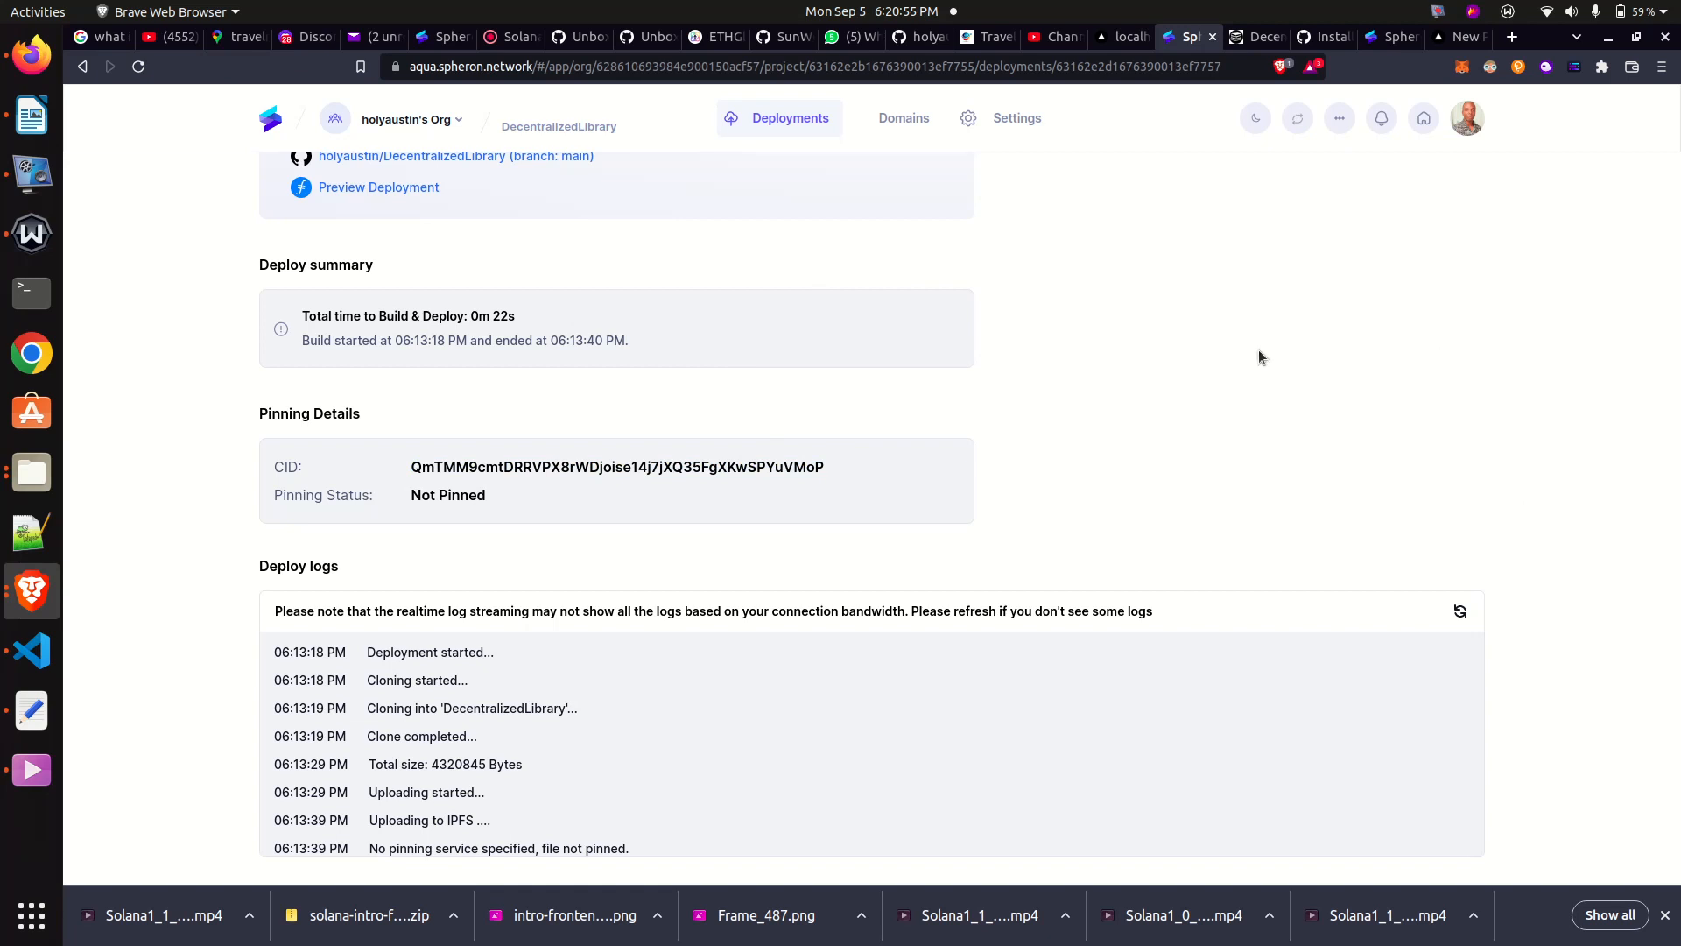
scroll(1259, 356, "up", 3)
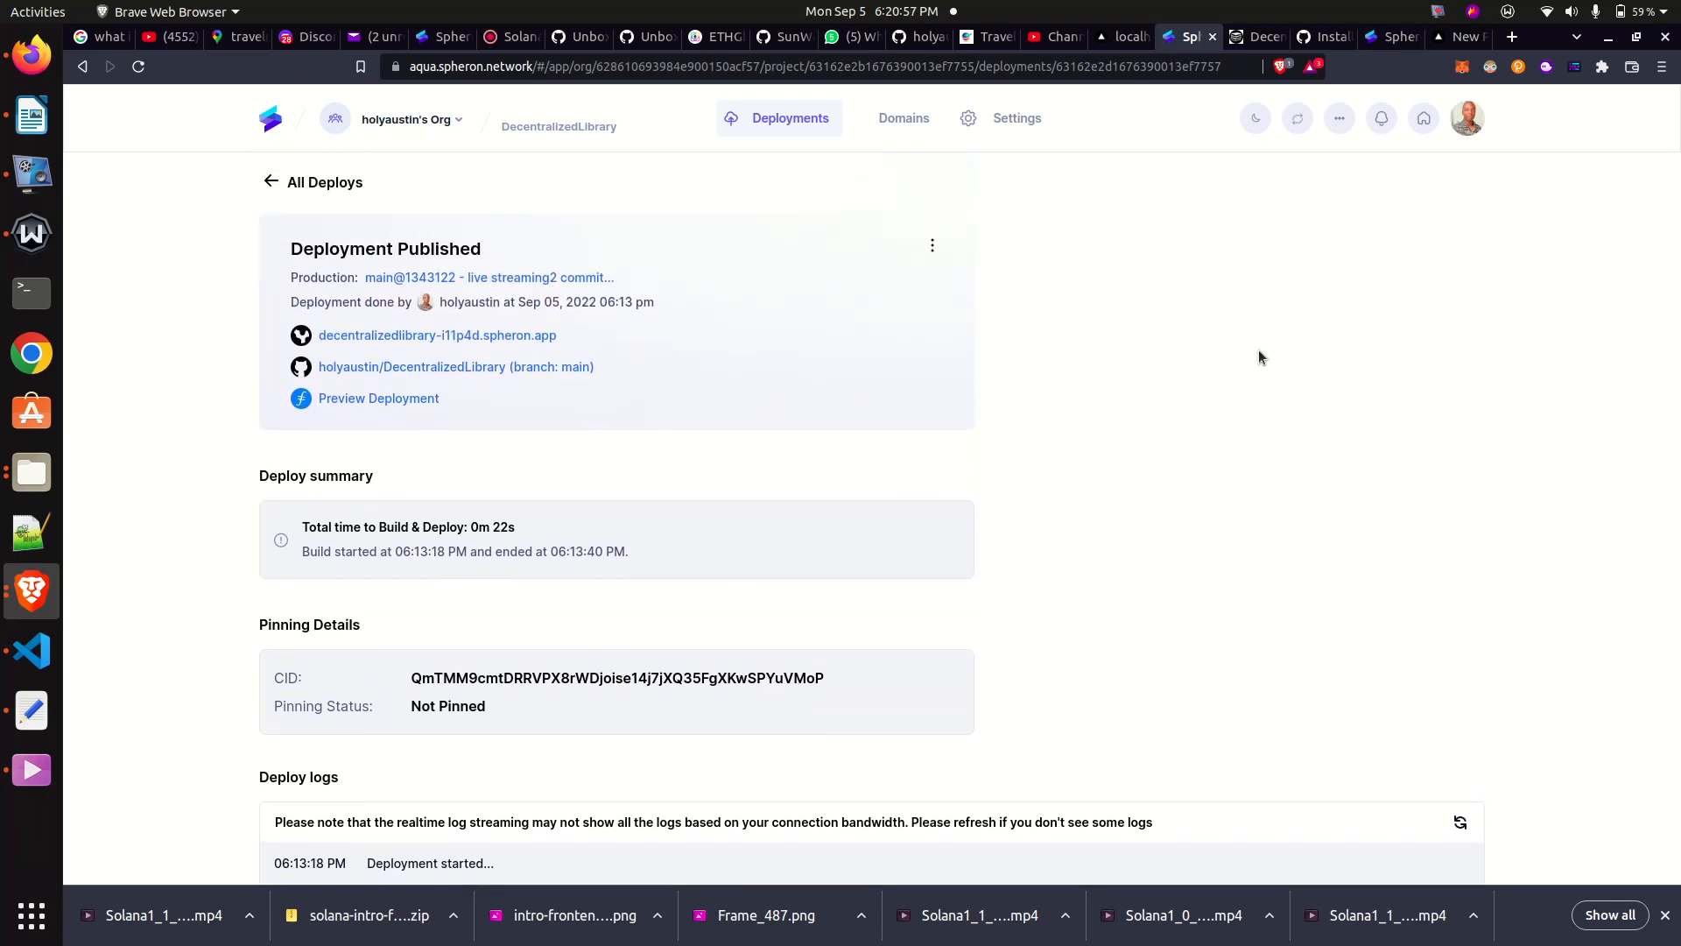